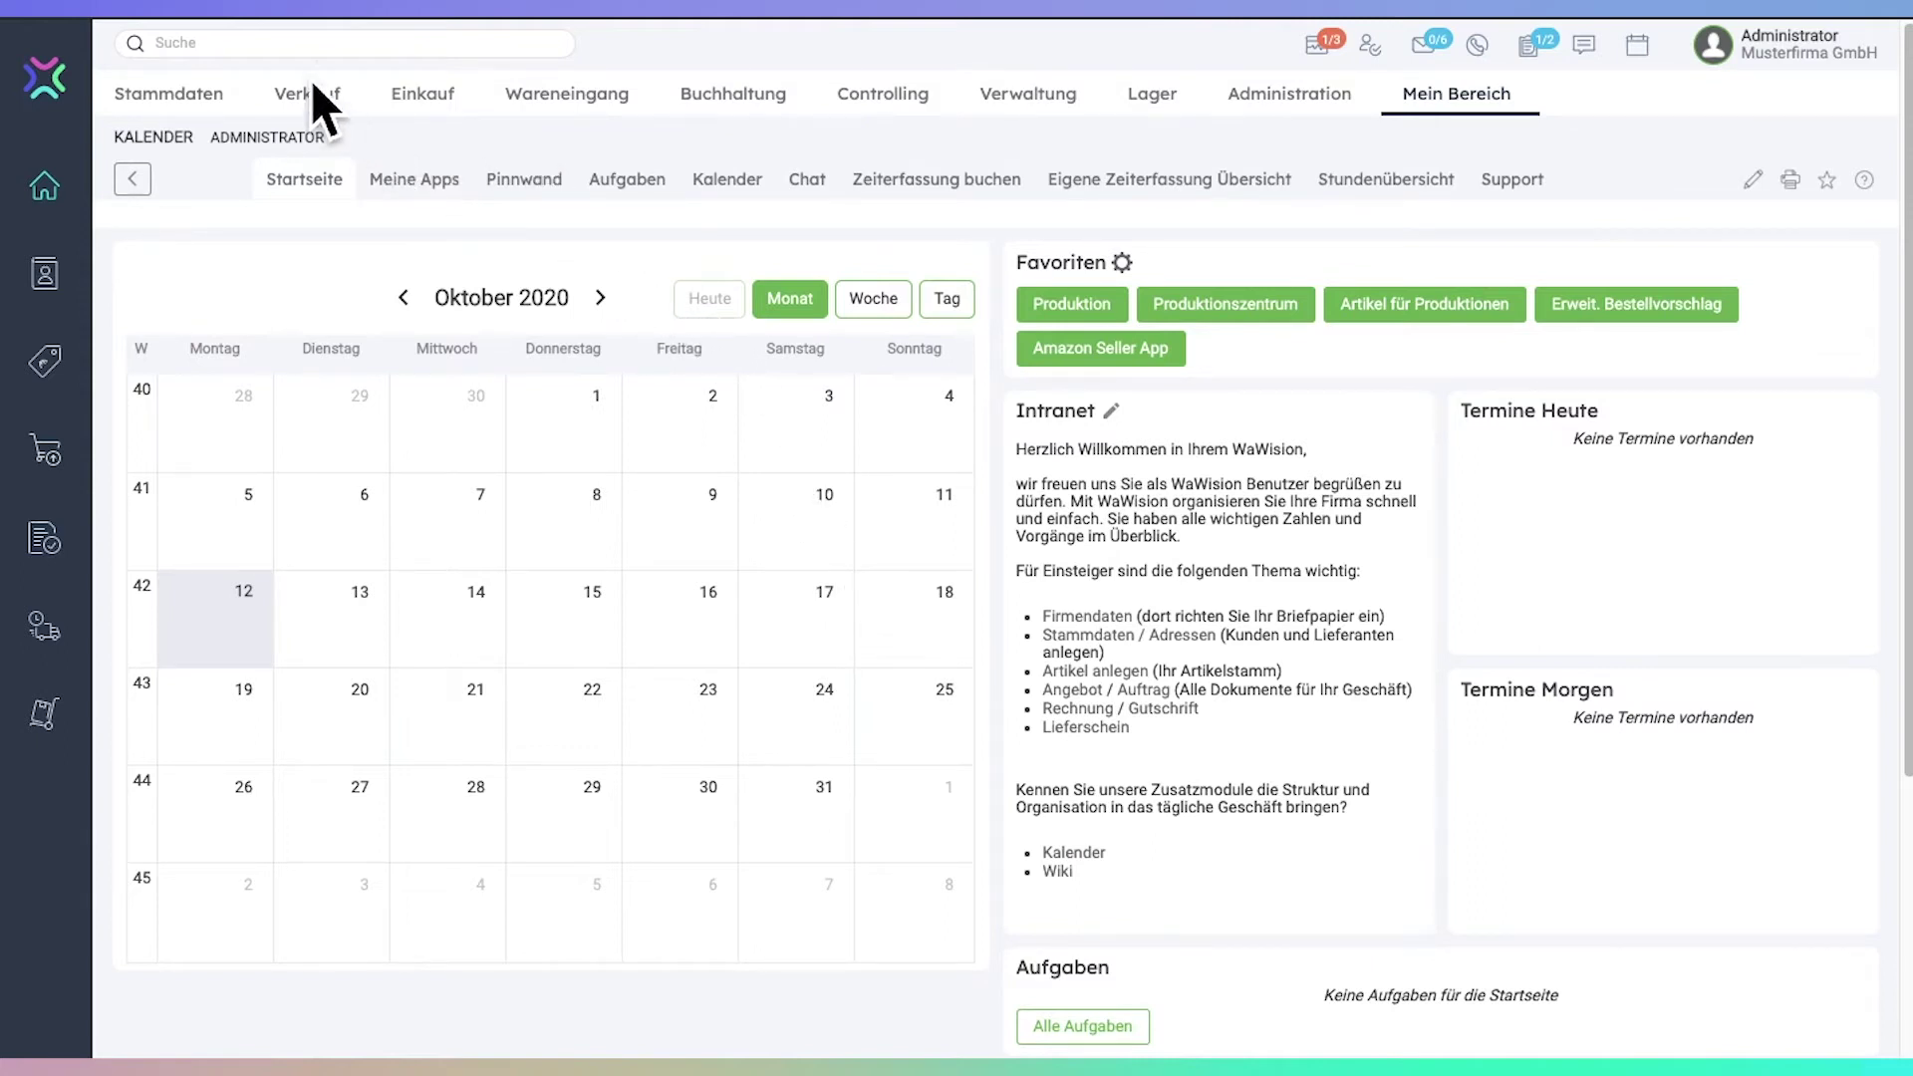
Open the completed sales order for the Fahrrad and continue it as a return (als Retoure weiterführen)
{"action": "left_click", "coordinate": [344, 98]}
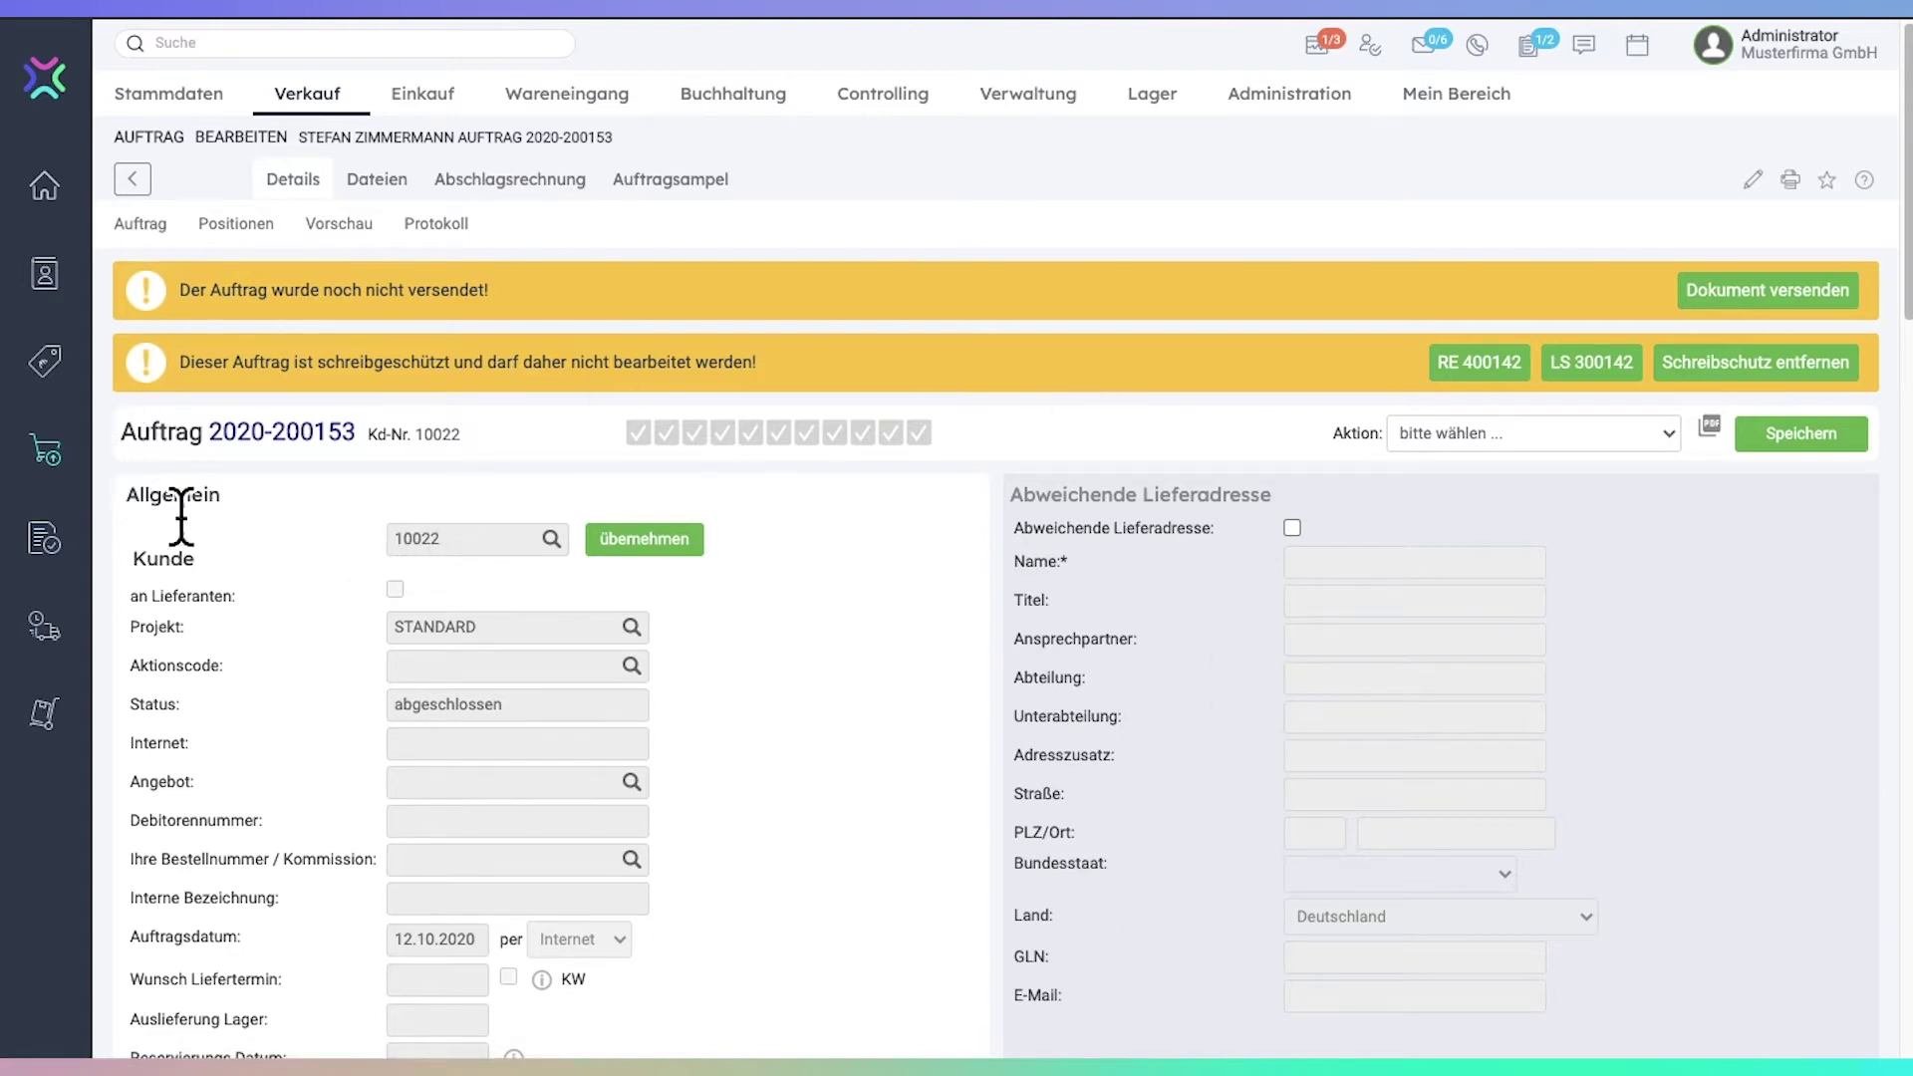
{"action": "scroll", "coordinate": [876, 947], "scroll_direction": "down", "scroll_amount": 8}
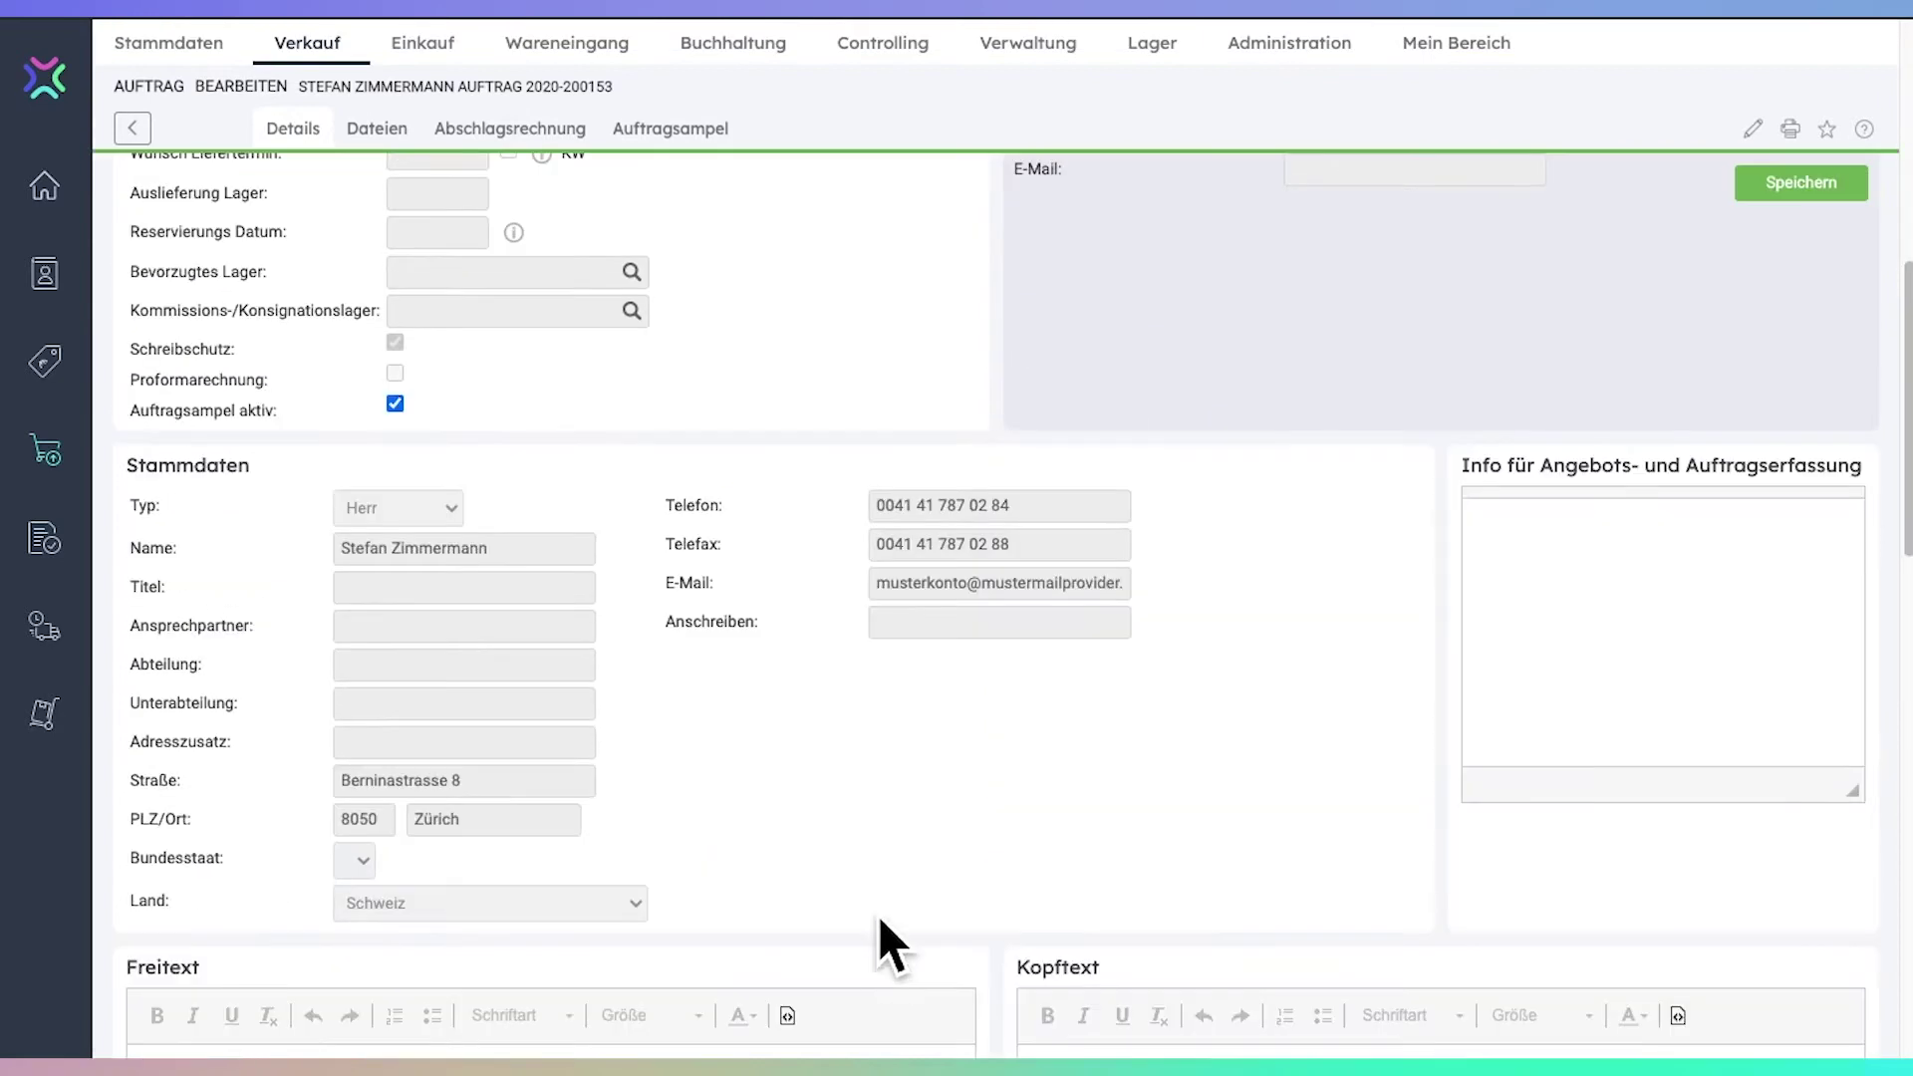
{"action": "scroll", "coordinate": [833, 678], "scroll_direction": "up", "scroll_amount": 8}
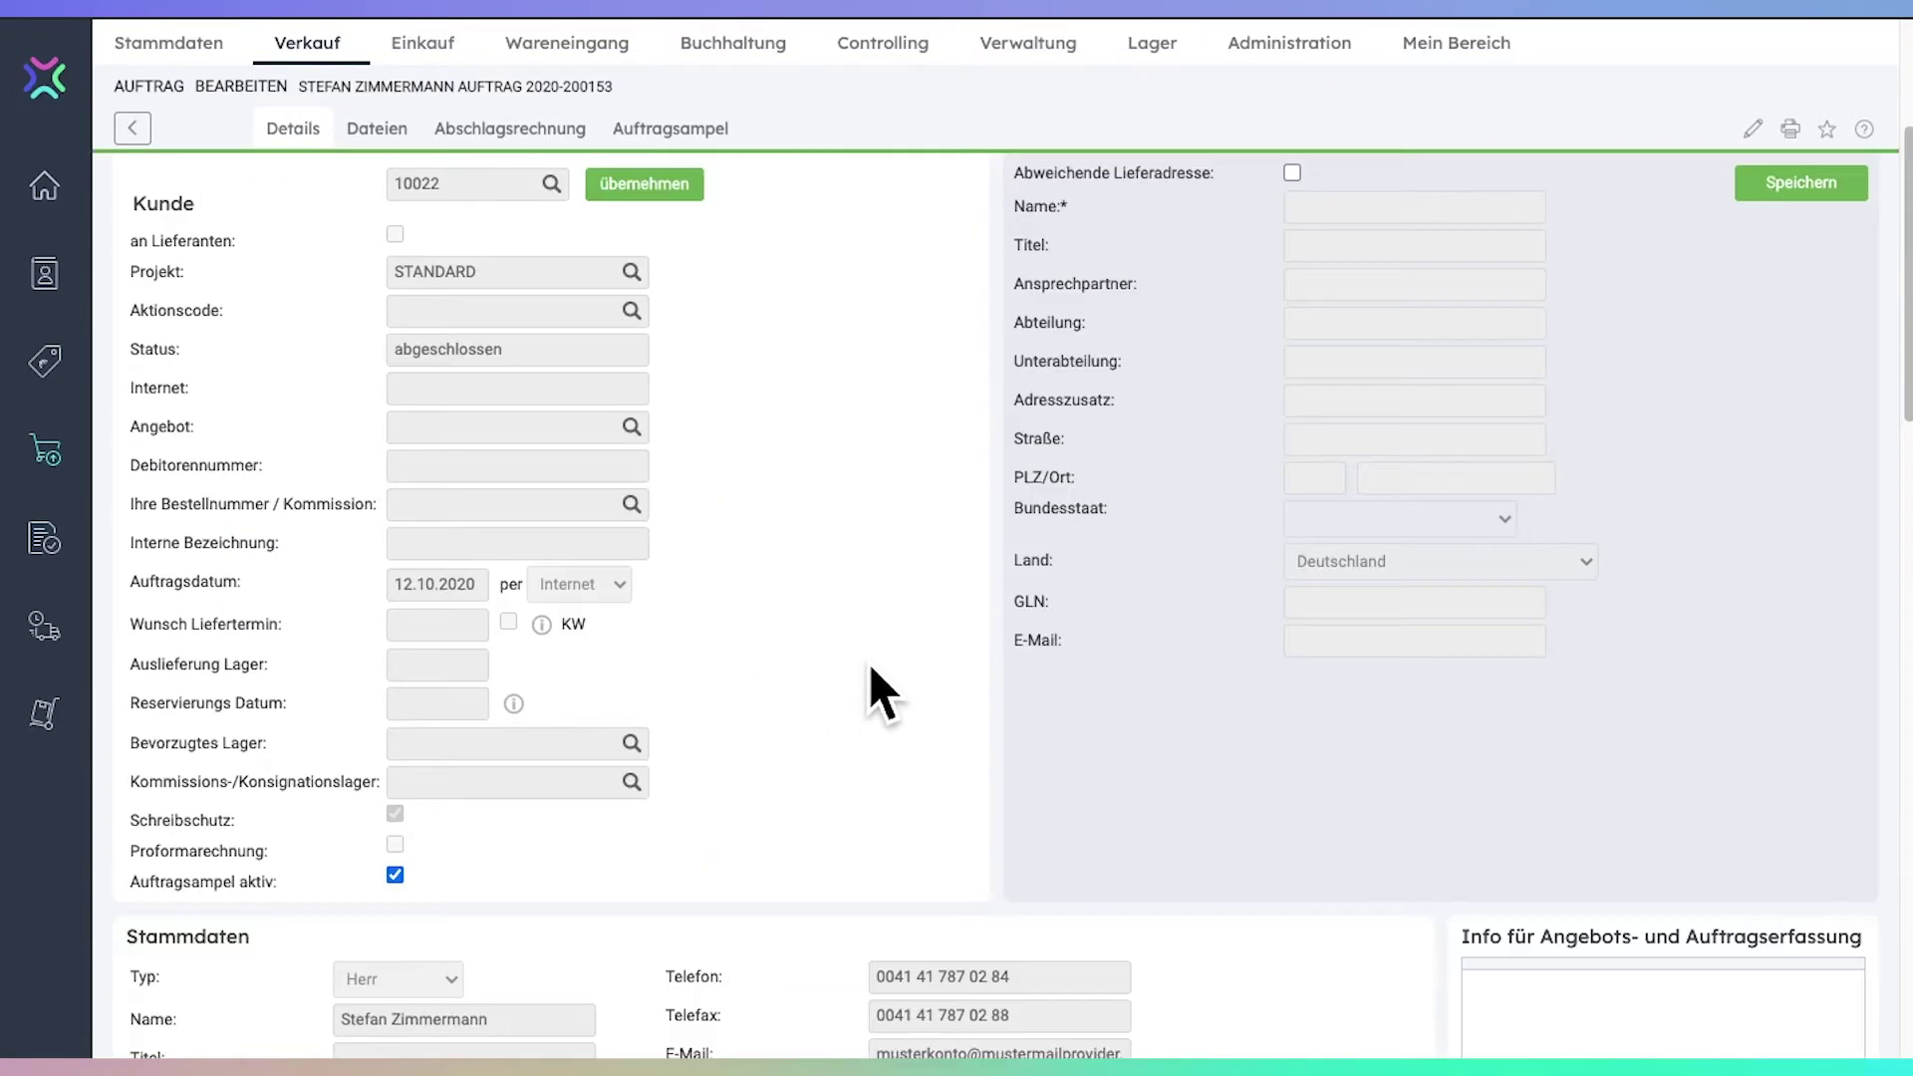
{"action": "left_click", "coordinate": [1556, 430]}
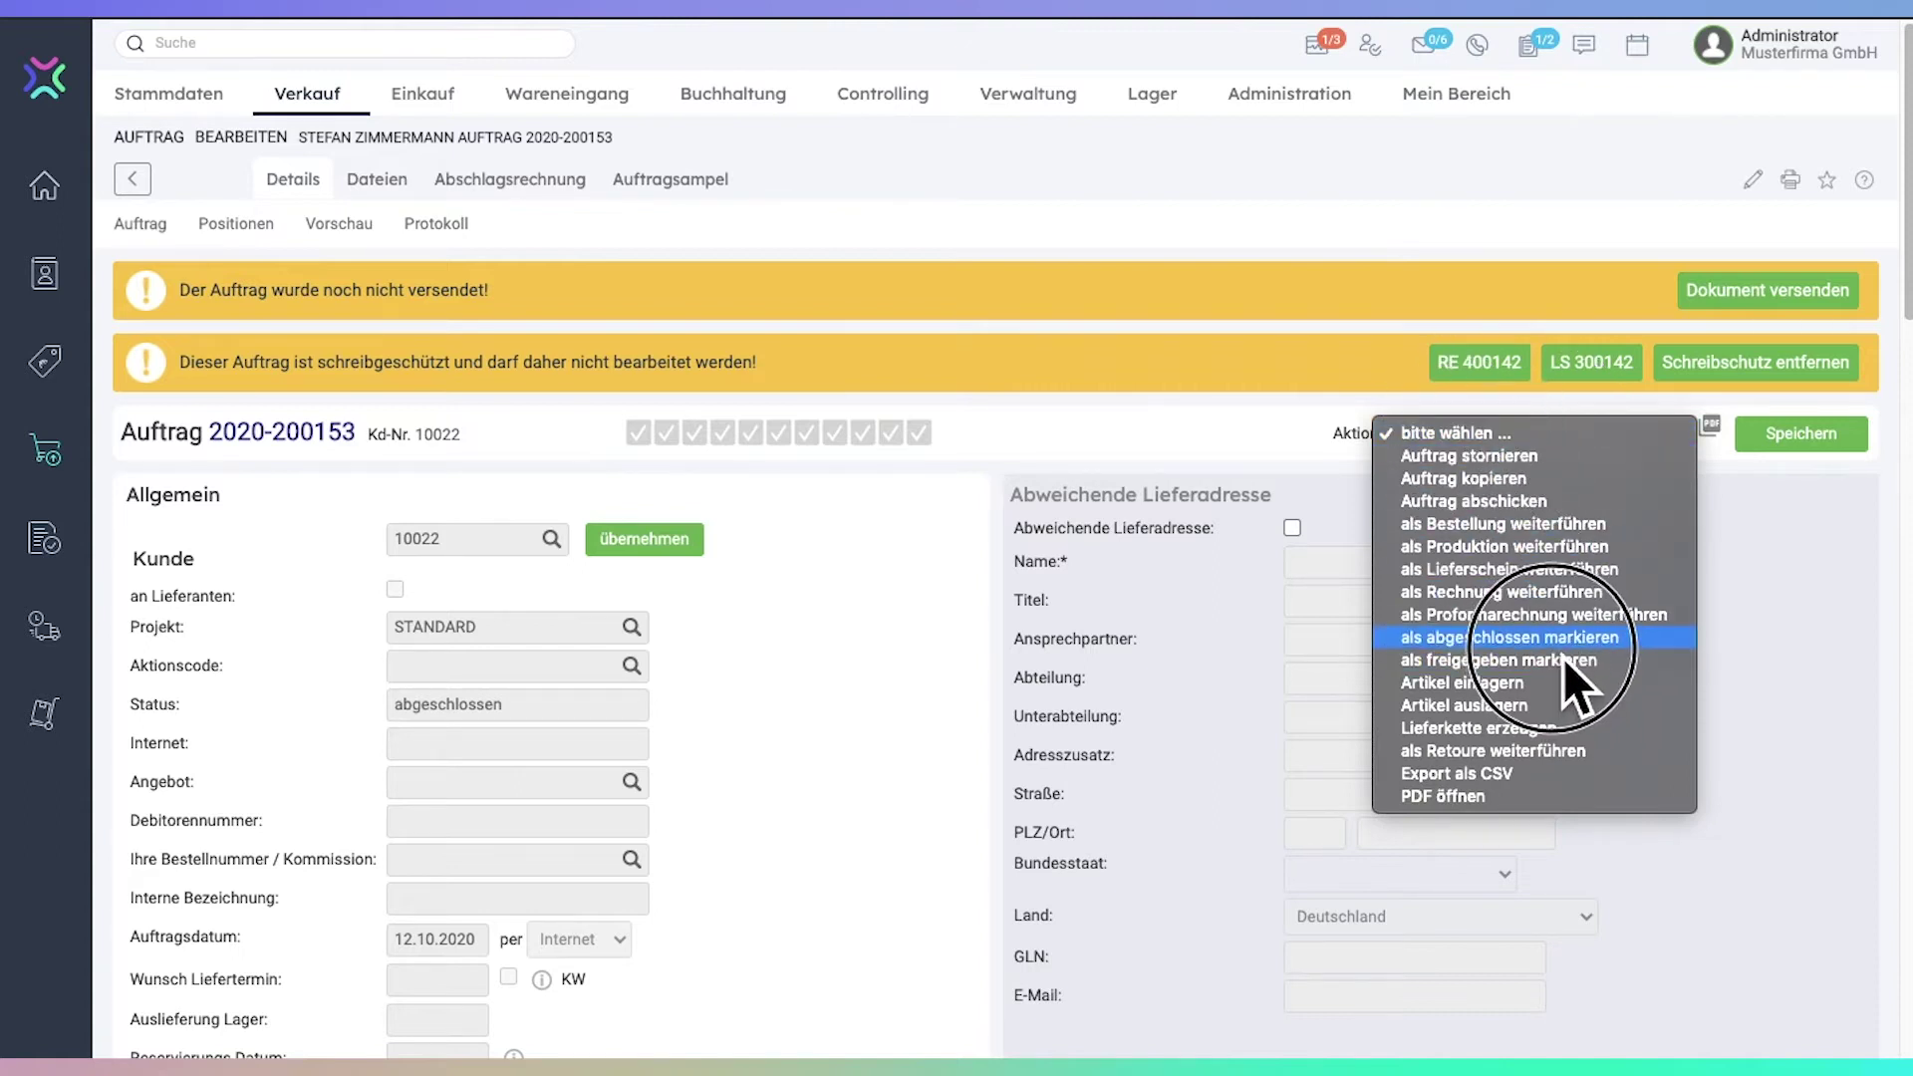
{"action": "left_click", "coordinate": [1574, 752]}
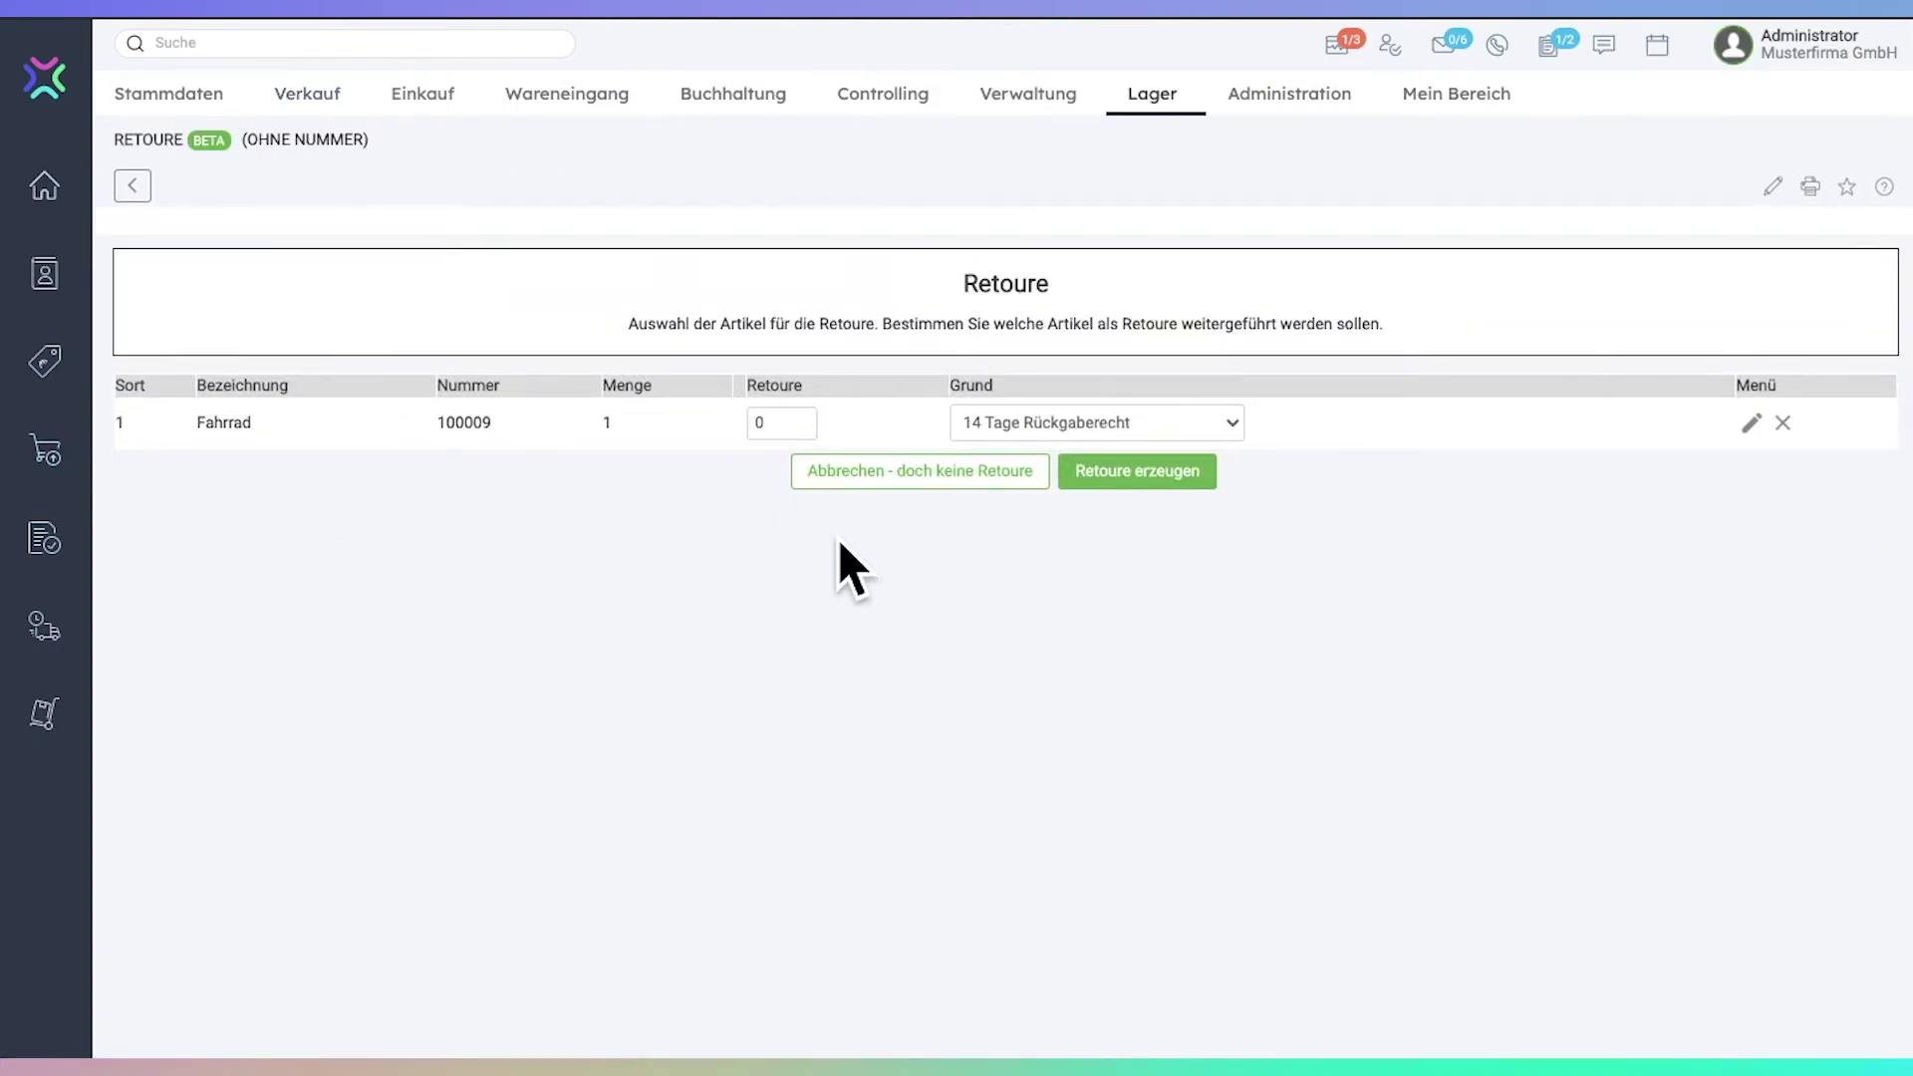
Set the Fahrrad's return quantity to 1 with the reason 14 Tage Rückgaberecht and generate the return
{"action": "double_click", "coordinate": [755, 427]}
{"action": "type", "text": "1"}
{"action": "left_click", "coordinate": [1013, 420]}
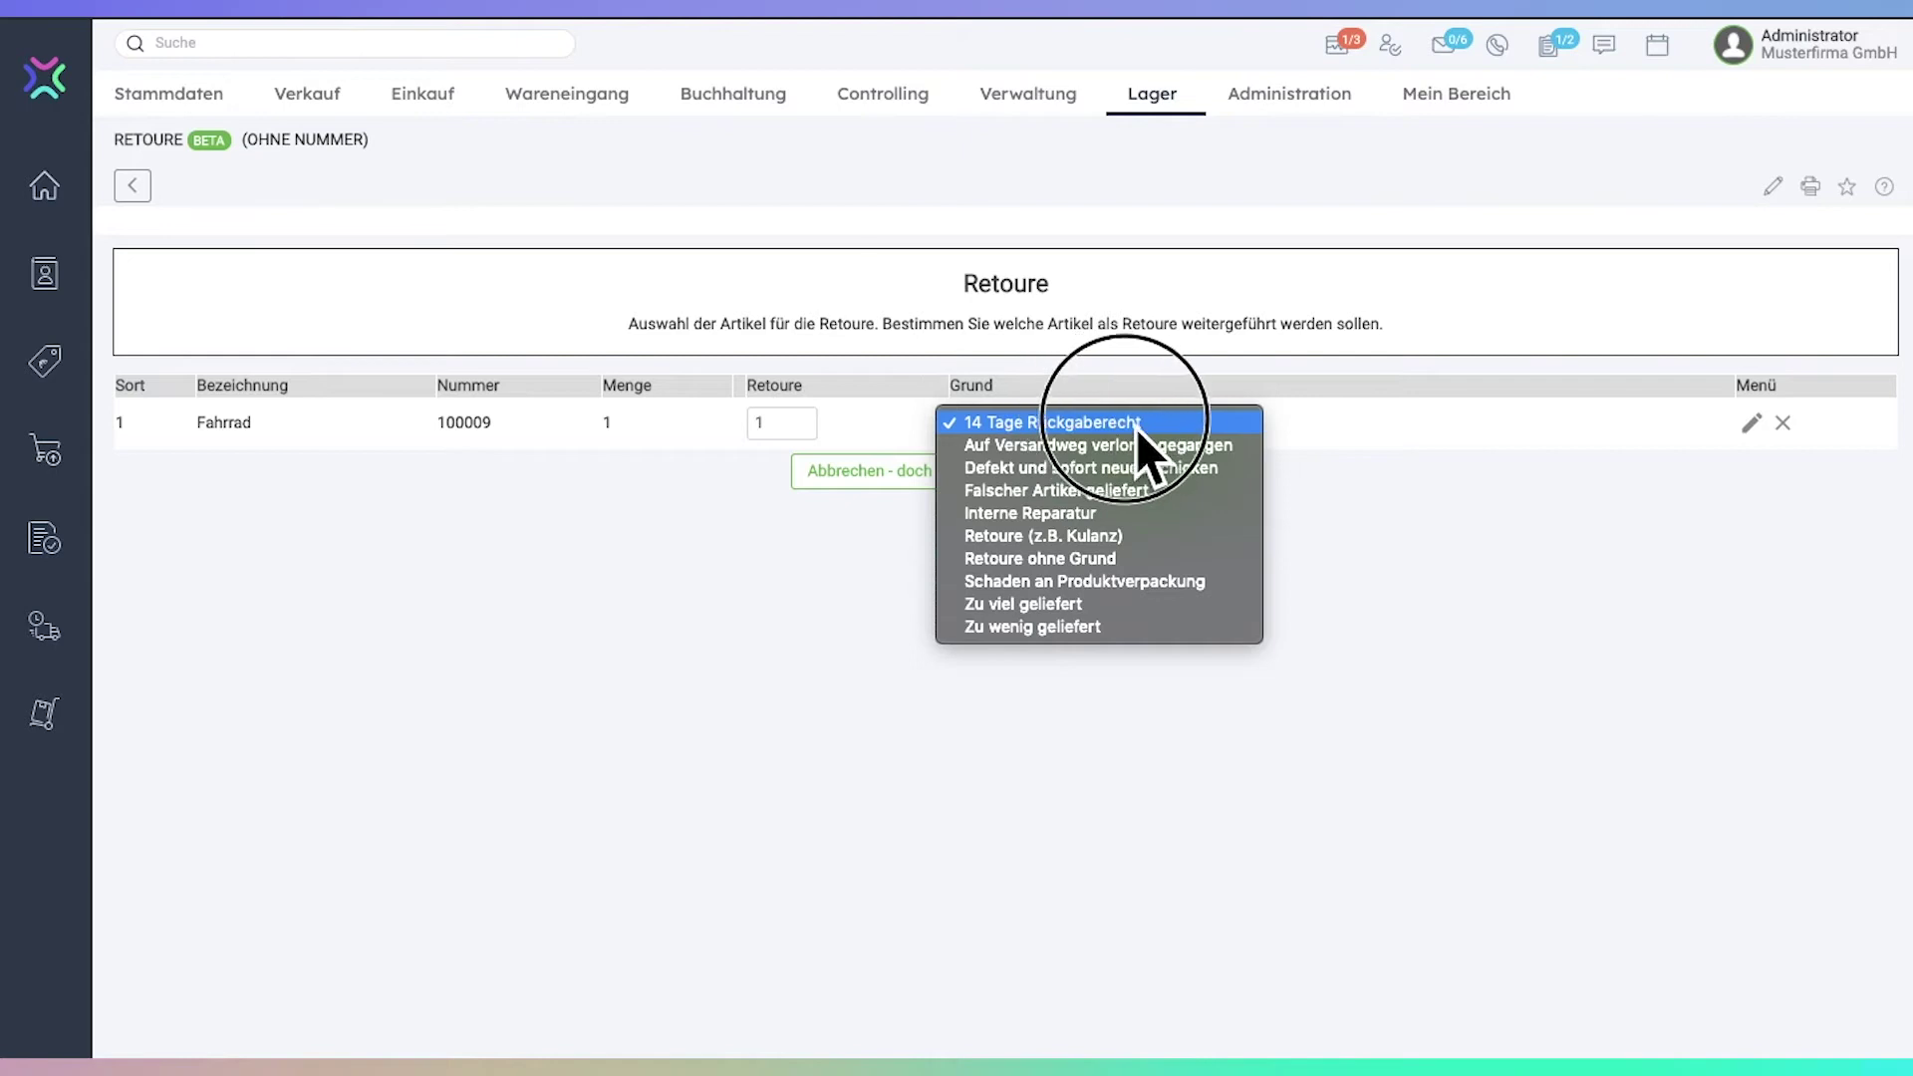
{"action": "left_click", "coordinate": [1193, 434]}
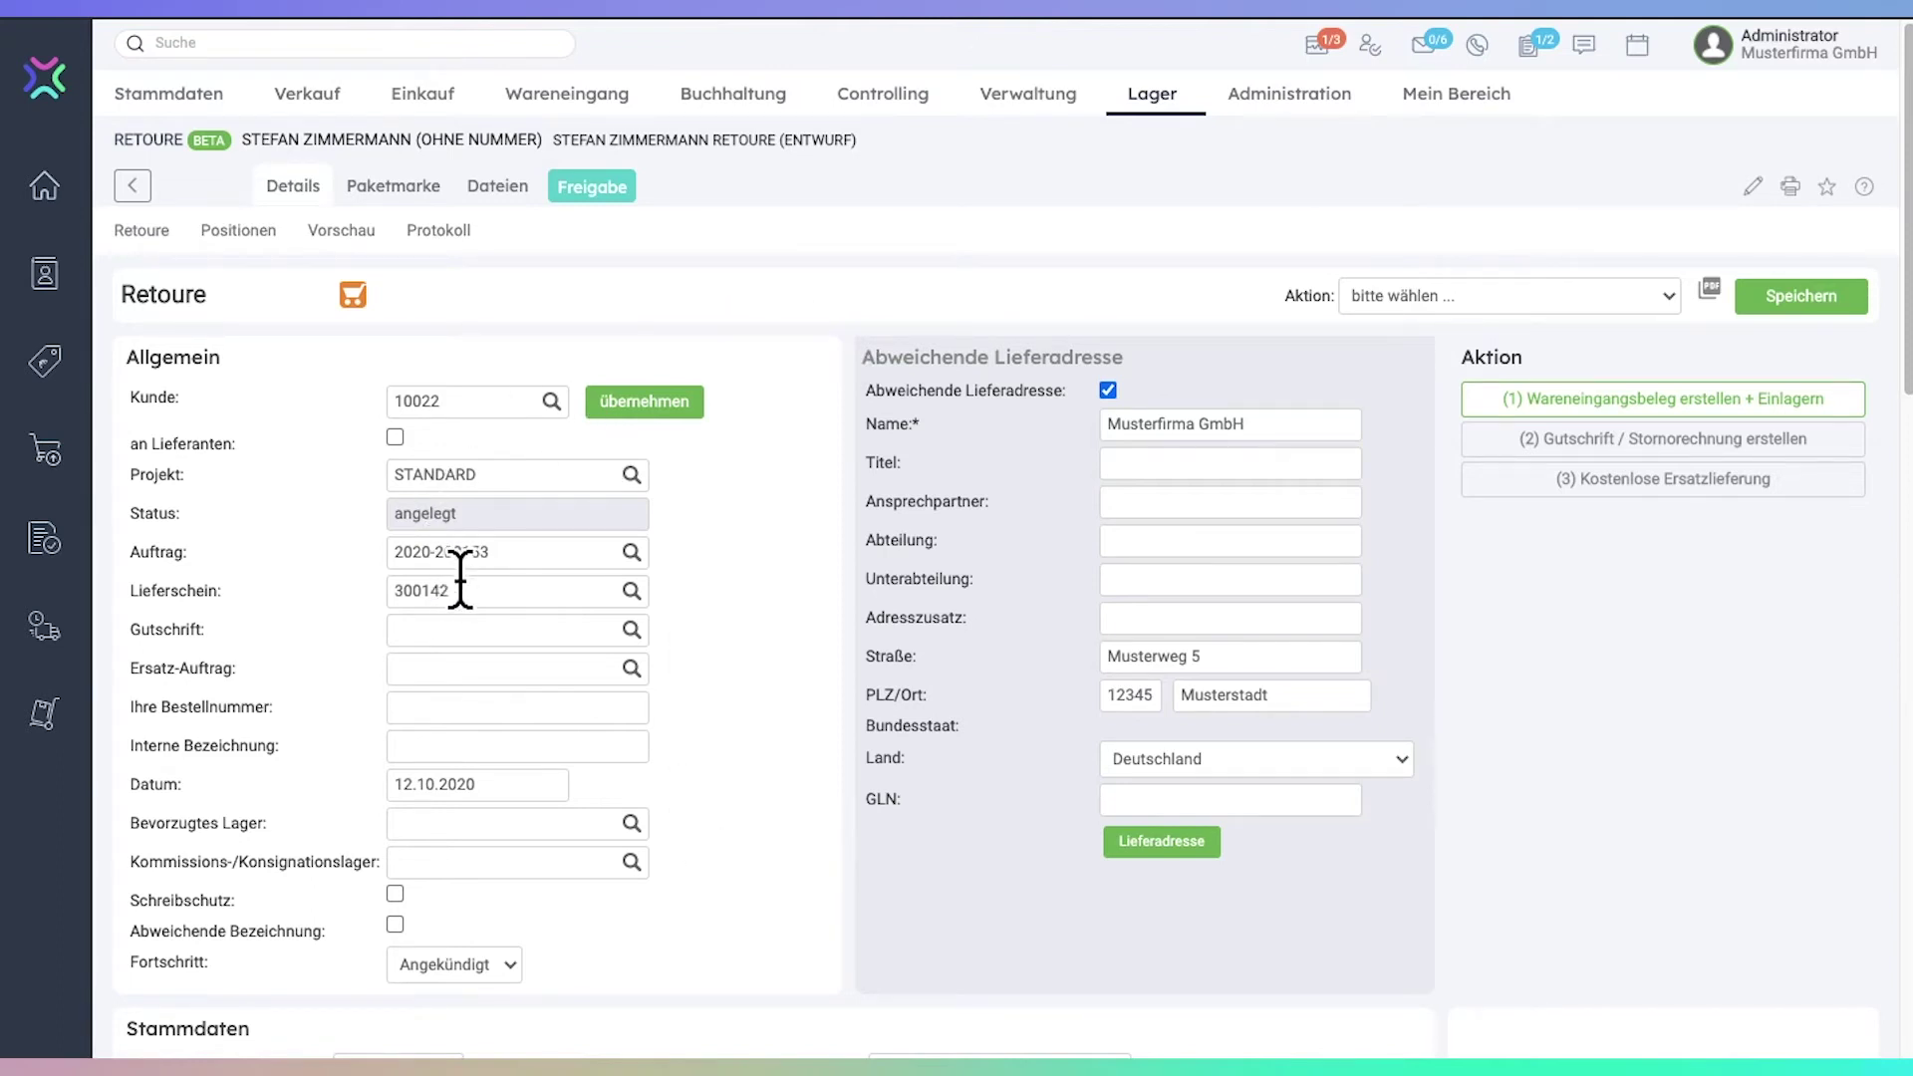
Review the return draft's general data, linked documents and customer master data
{"action": "left_click", "coordinate": [483, 555]}
{"action": "scroll", "coordinate": [1893, 435], "scroll_direction": "down", "scroll_amount": 5}
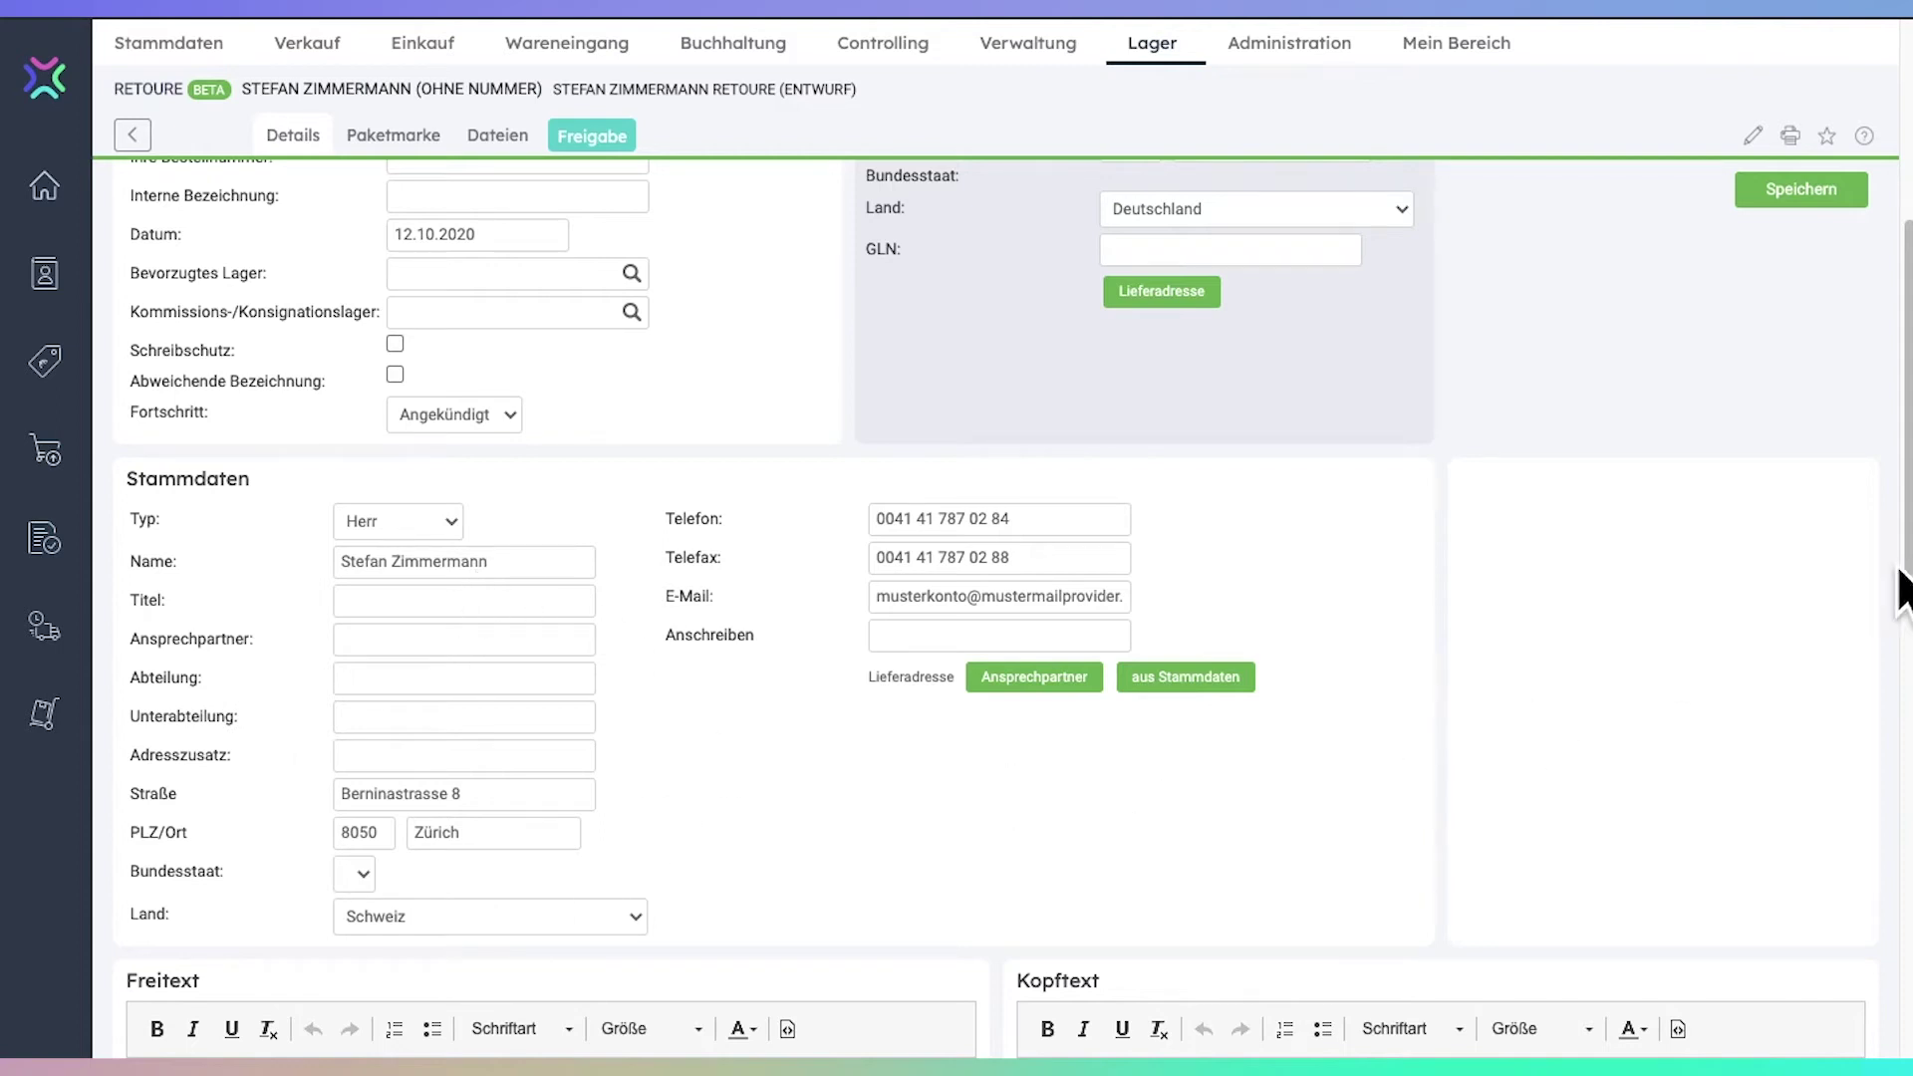
{"action": "left_click_drag", "start_coordinate": [1902, 541], "coordinate": [1903, 337]}
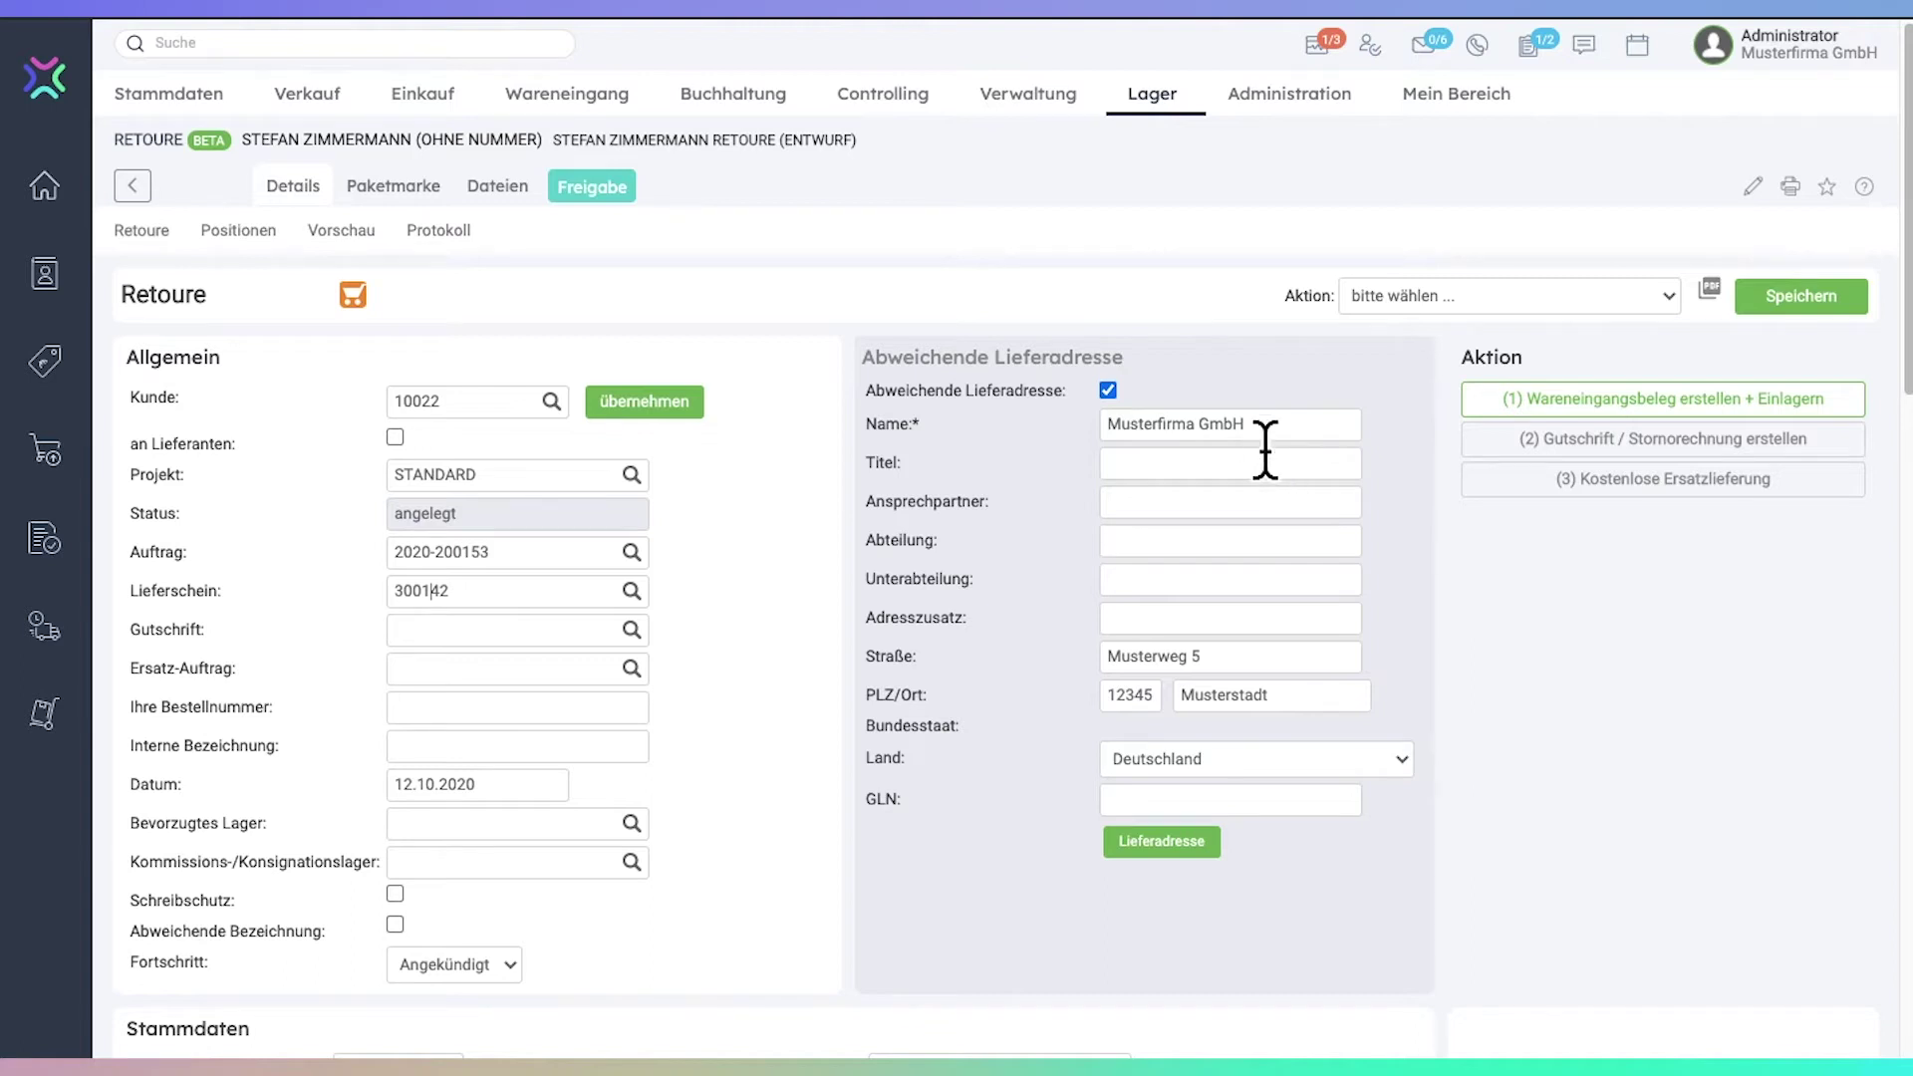
Look through the delivery address form with all stored delivery addresses shown, and close it without inserting one
{"action": "left_click", "coordinate": [1191, 853]}
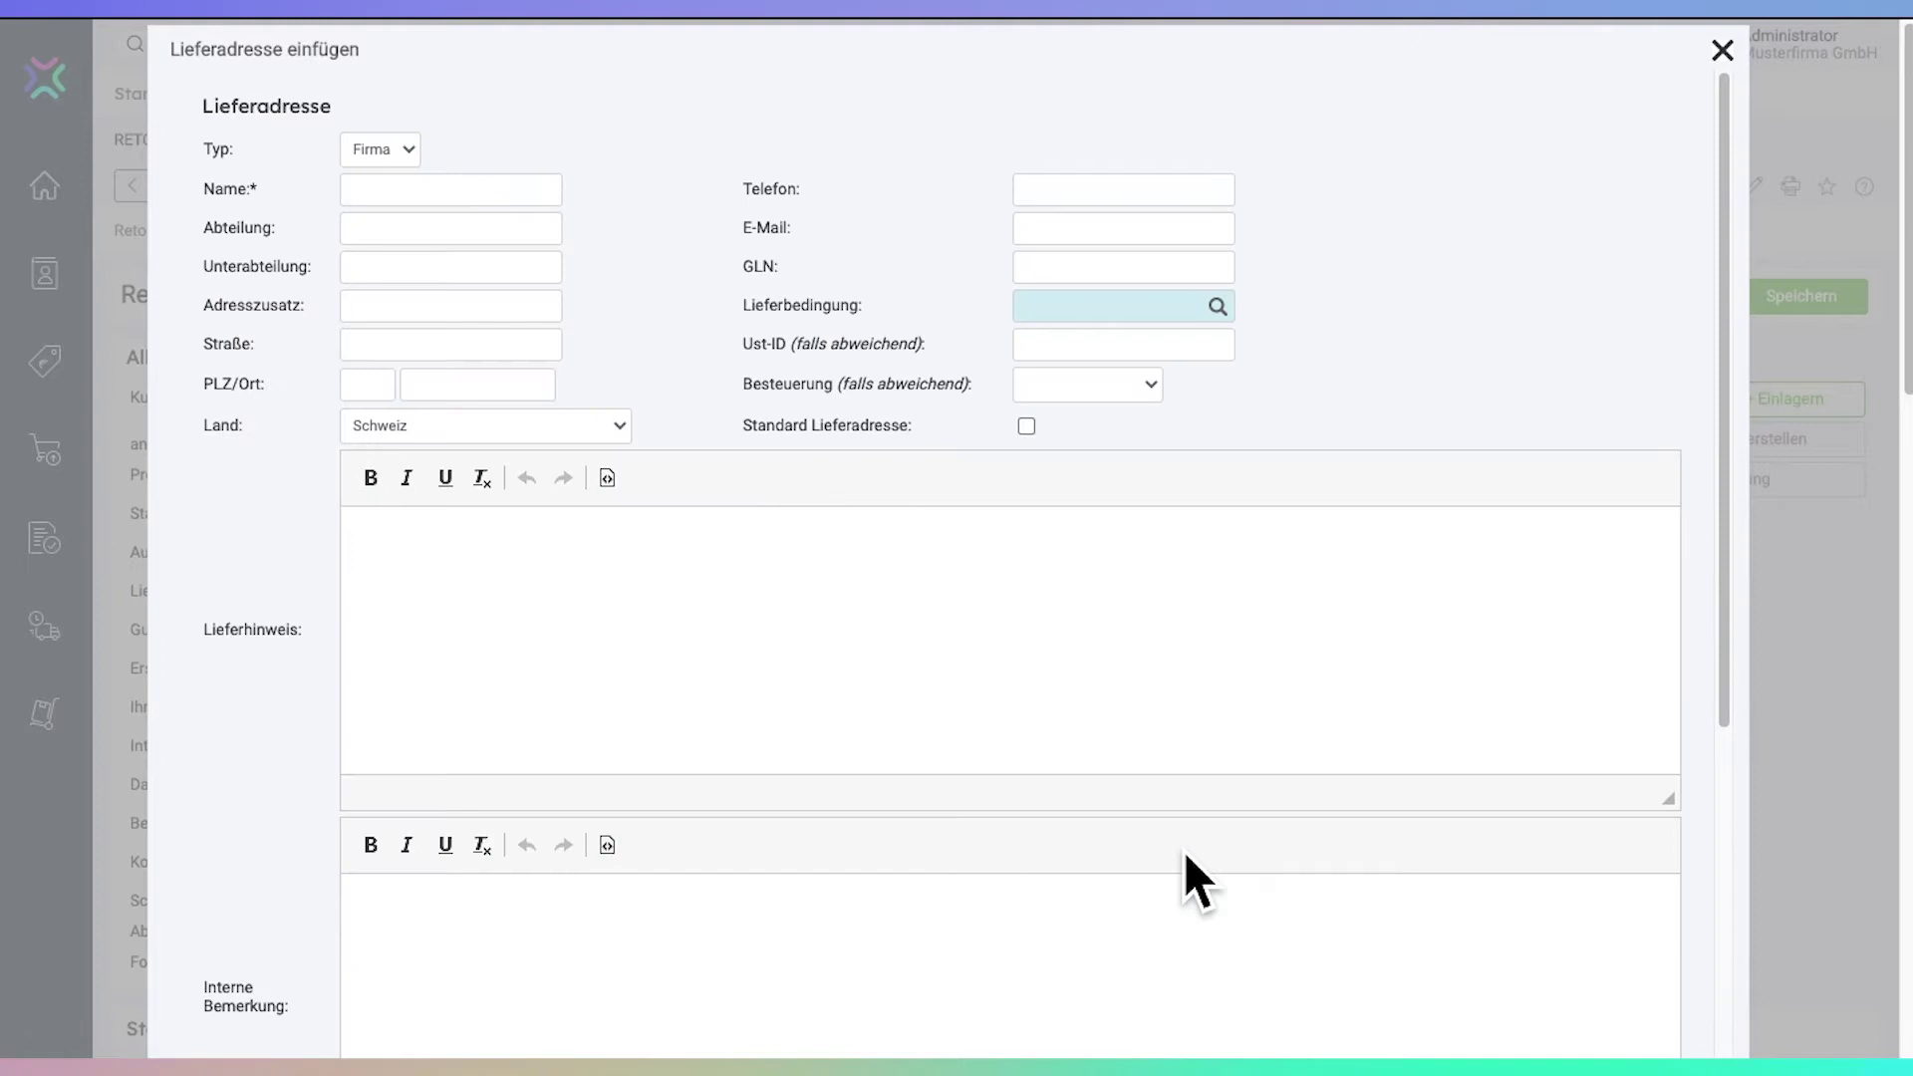
{"action": "scroll", "coordinate": [1194, 863], "scroll_direction": "down", "scroll_amount": 5}
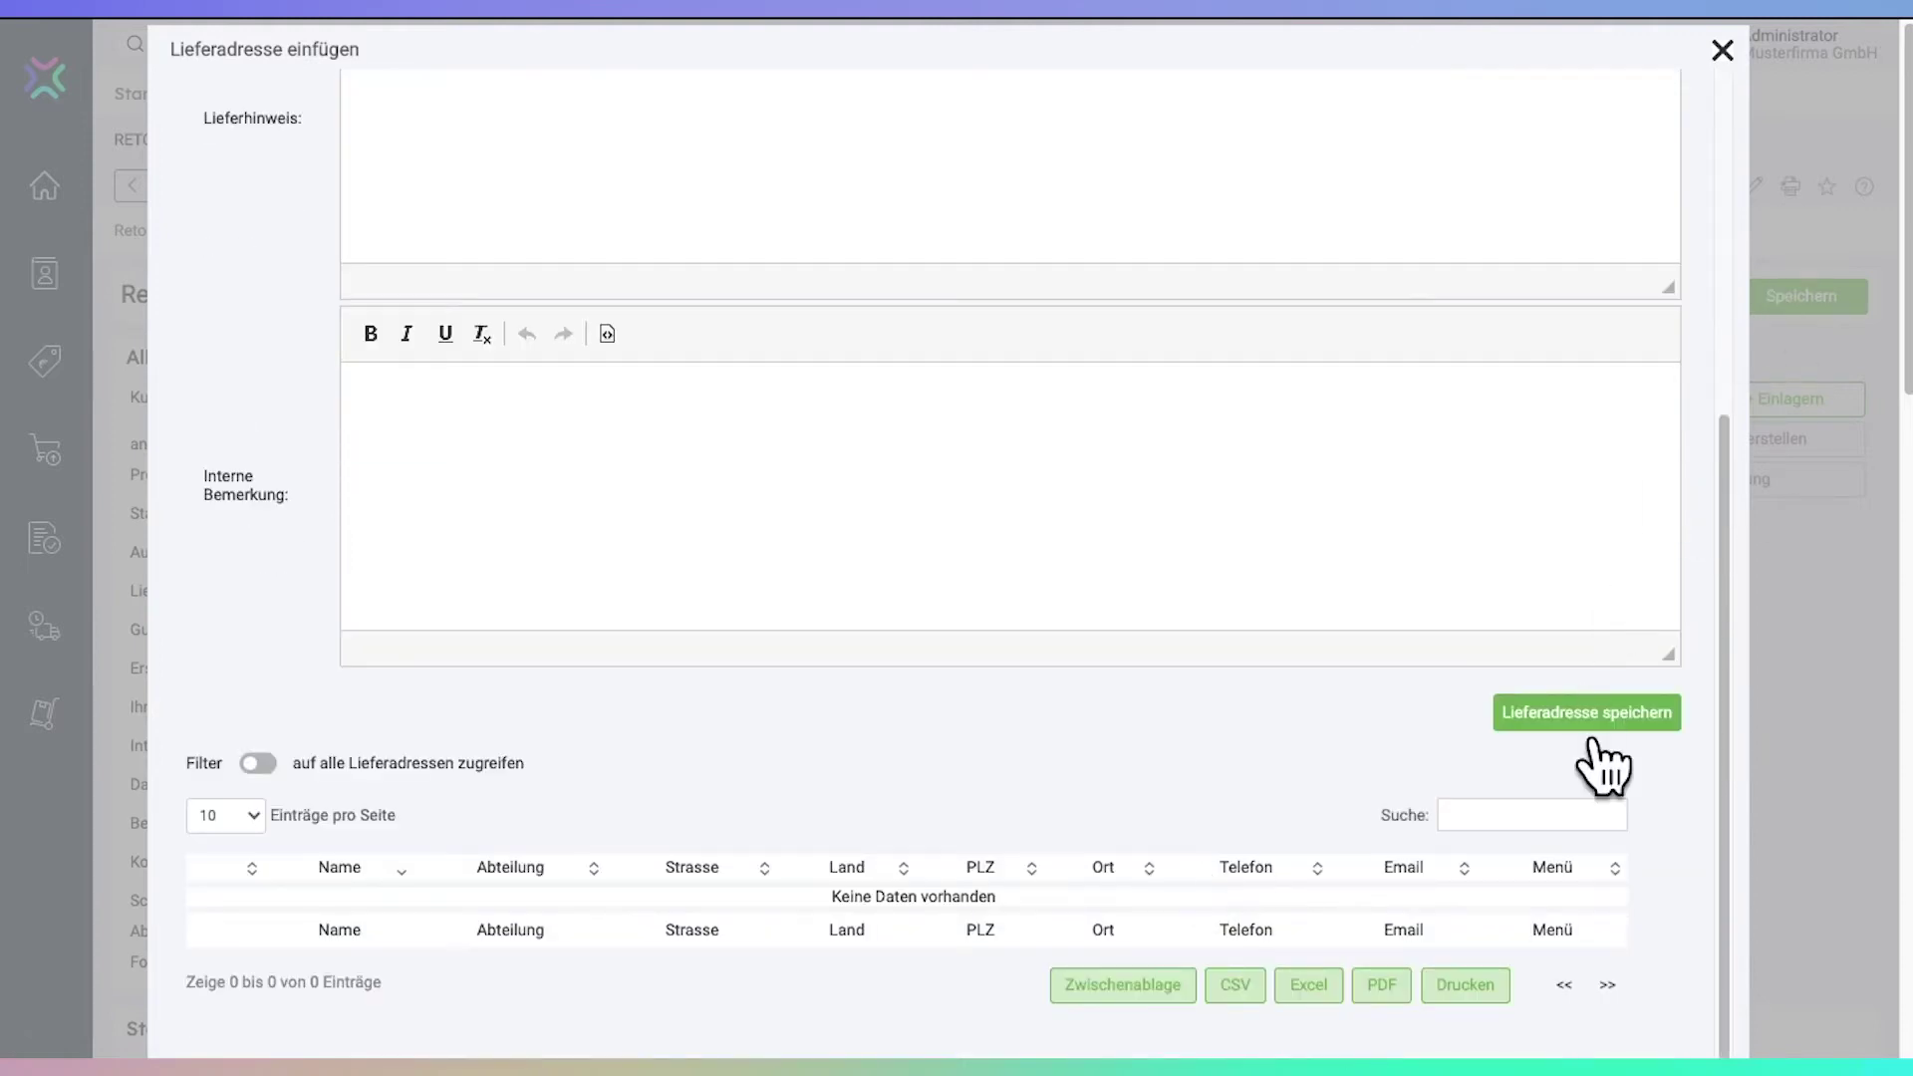
{"action": "left_click", "coordinate": [261, 763]}
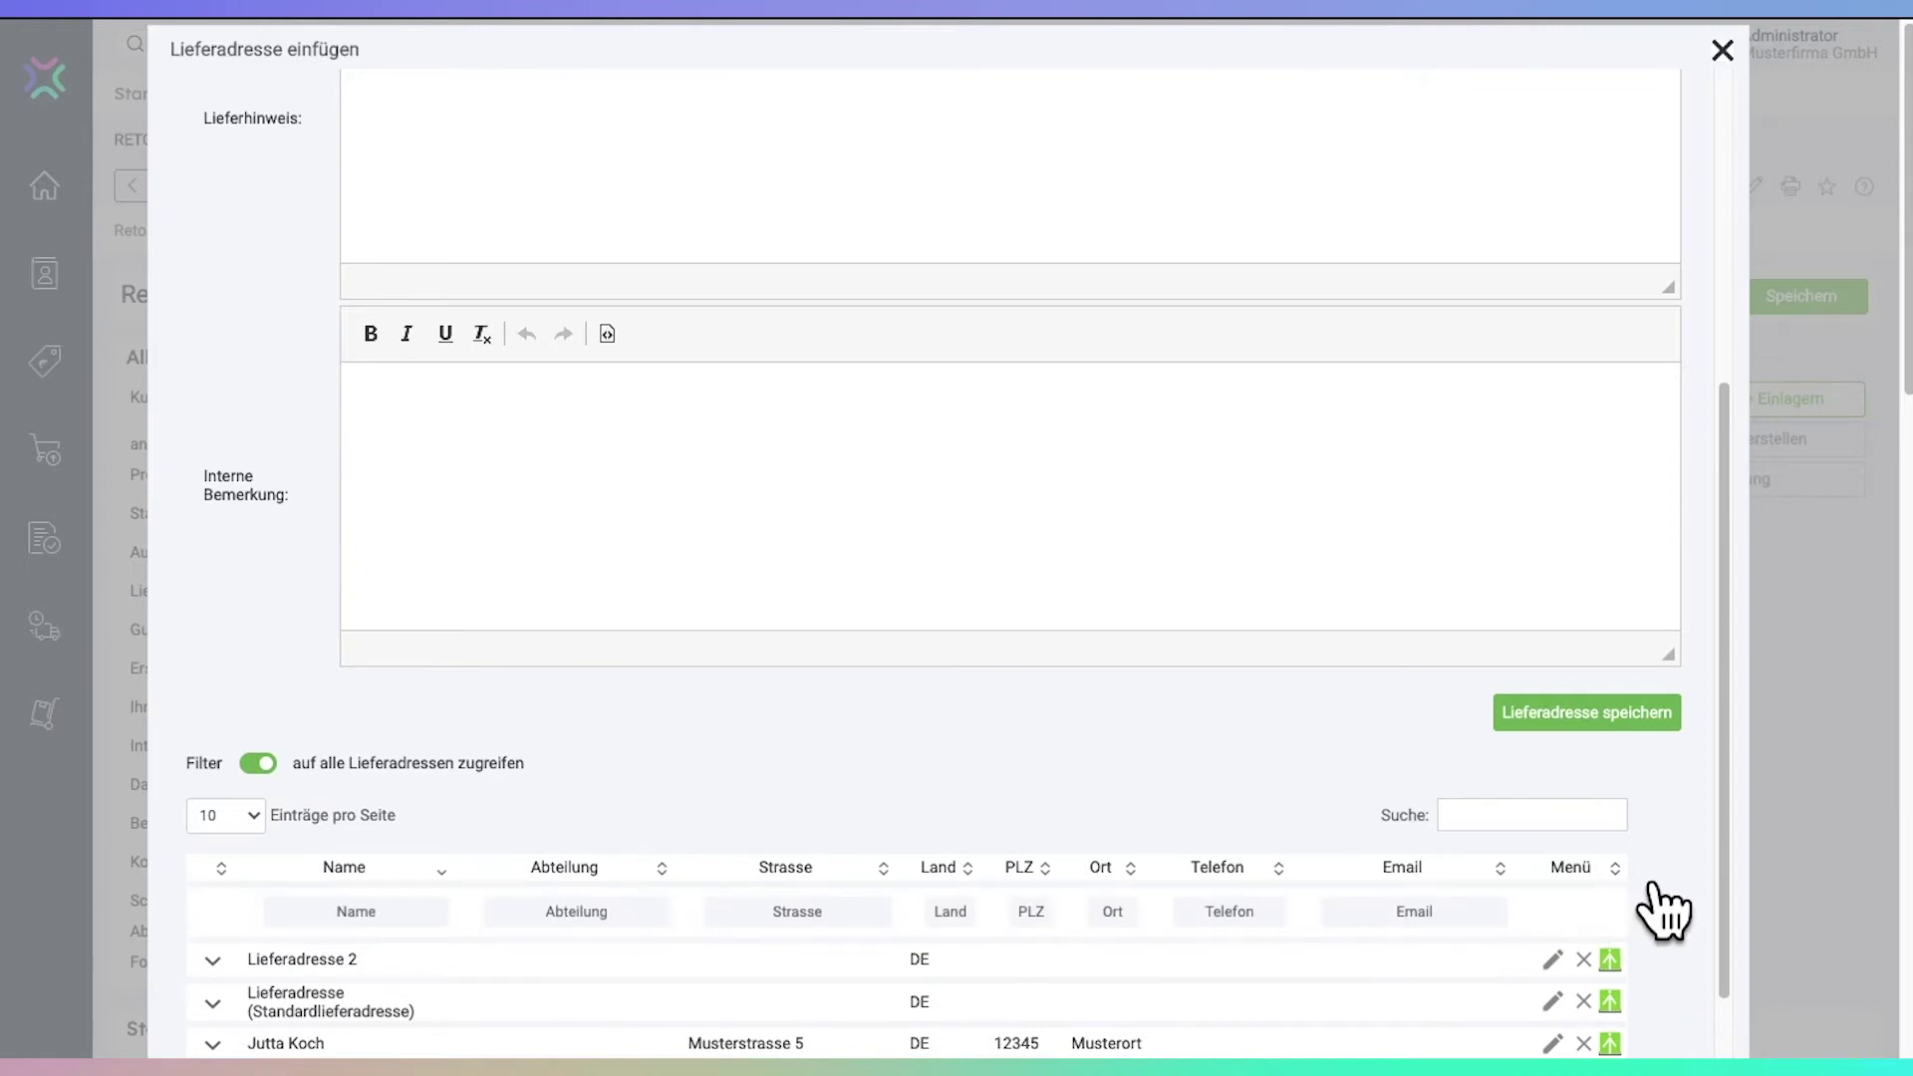
{"action": "scroll", "coordinate": [1657, 910], "scroll_direction": "up", "scroll_amount": 5}
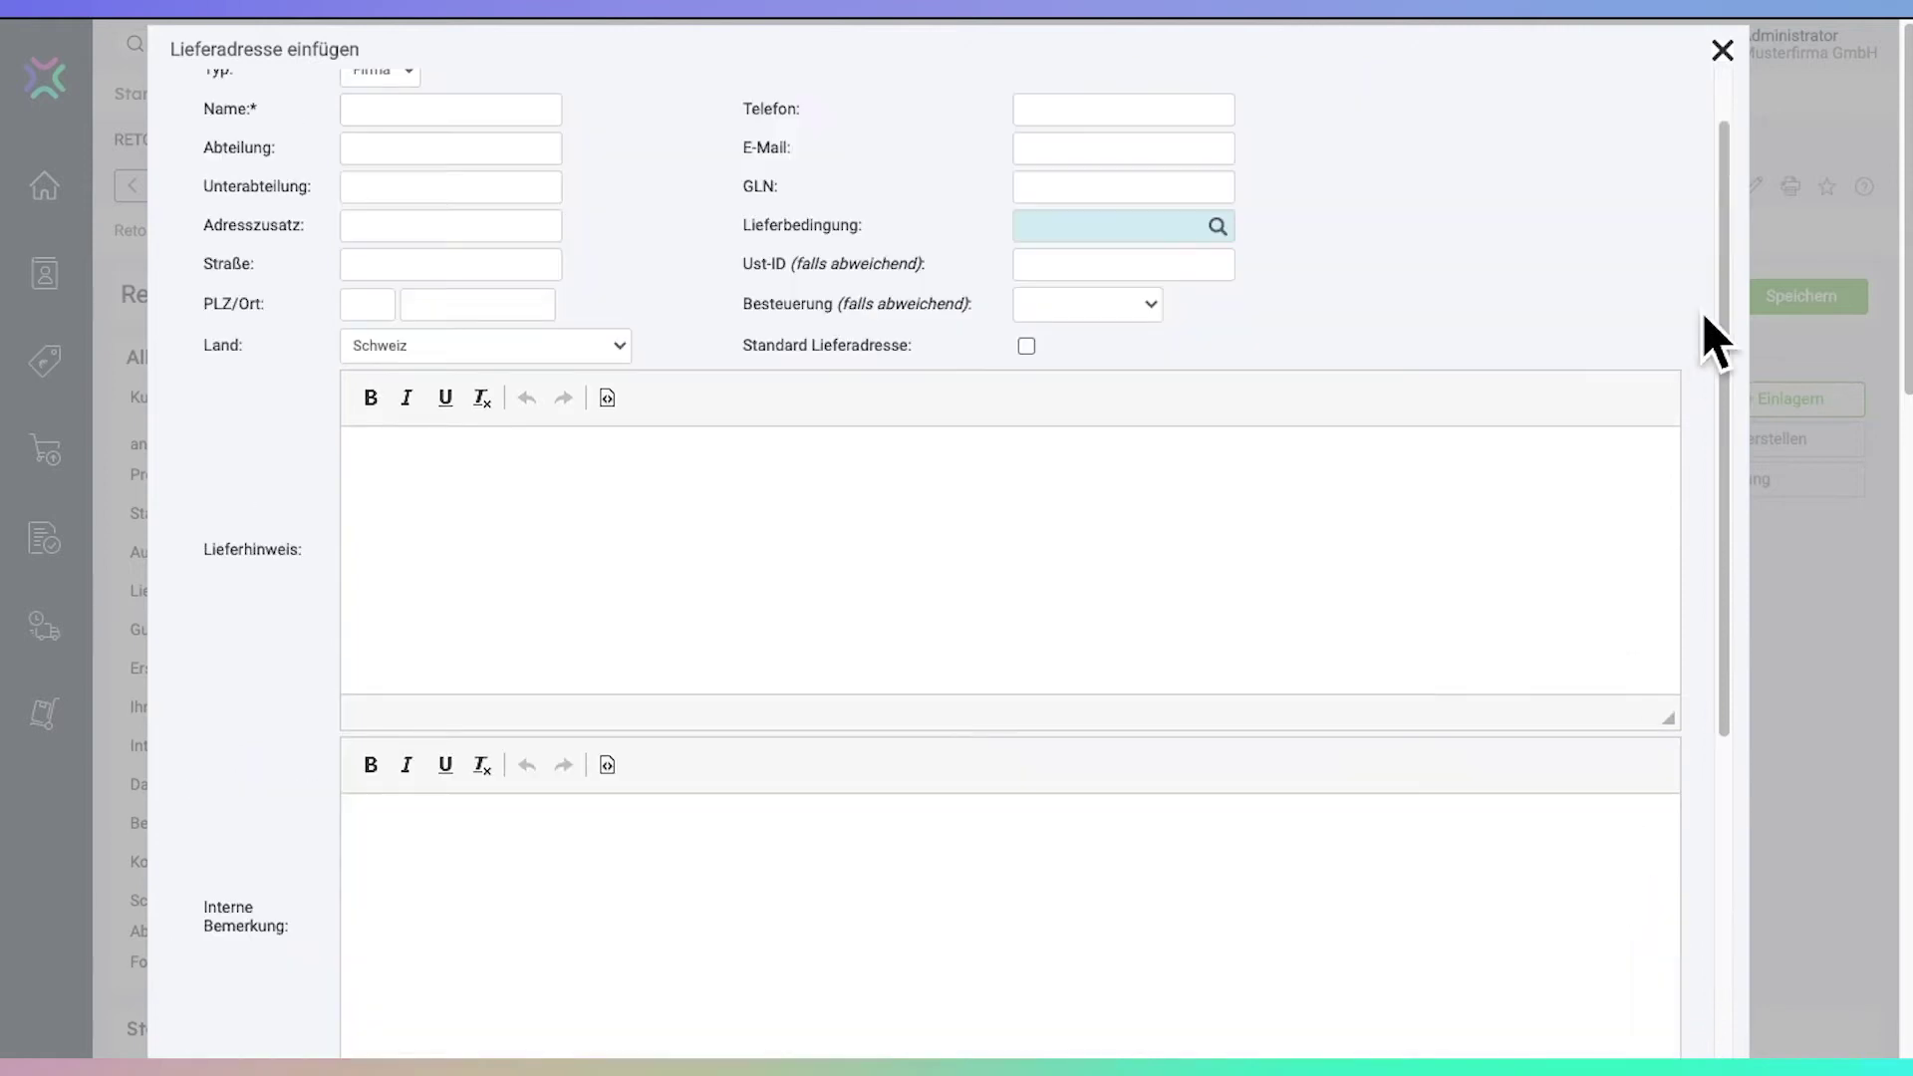
{"action": "left_click", "coordinate": [1738, 62]}
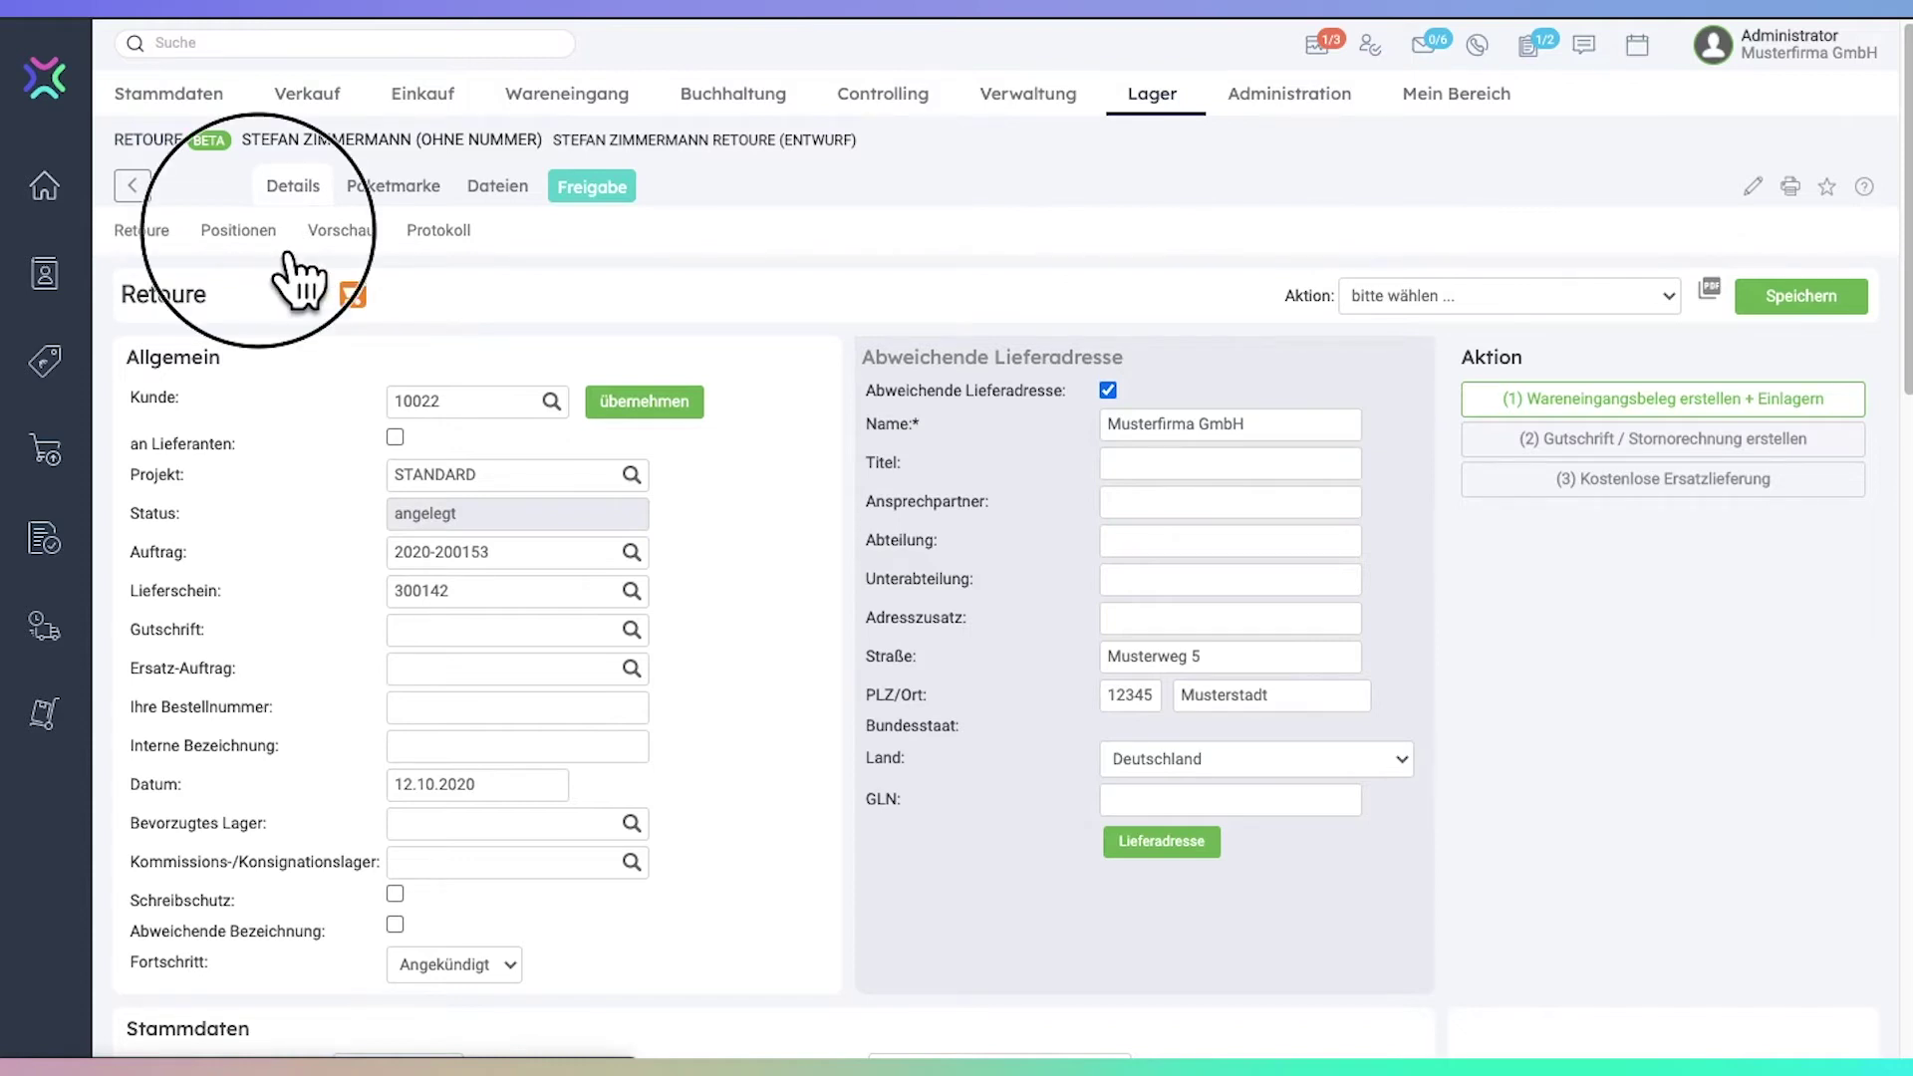
Examine the return's item positions and its draft document preview
{"action": "left_click", "coordinate": [261, 232]}
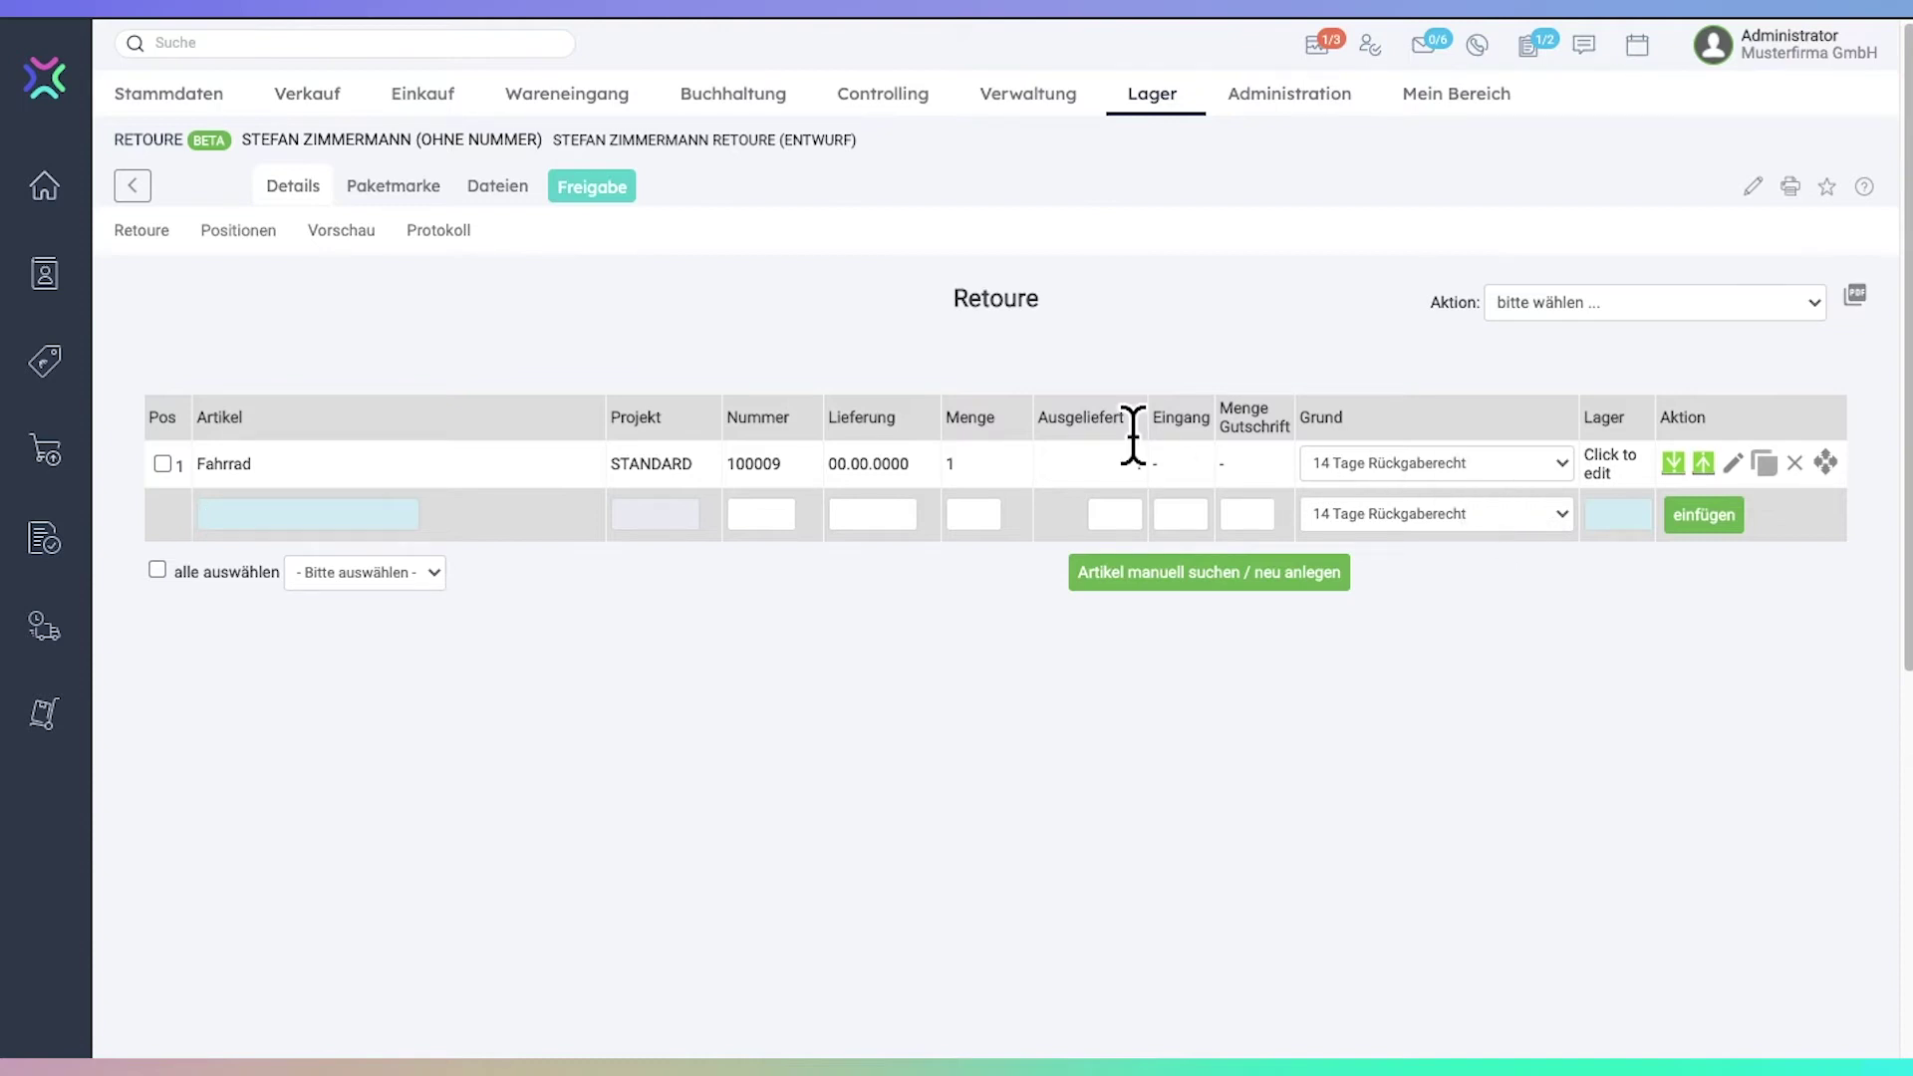
{"action": "left_click", "coordinate": [385, 257]}
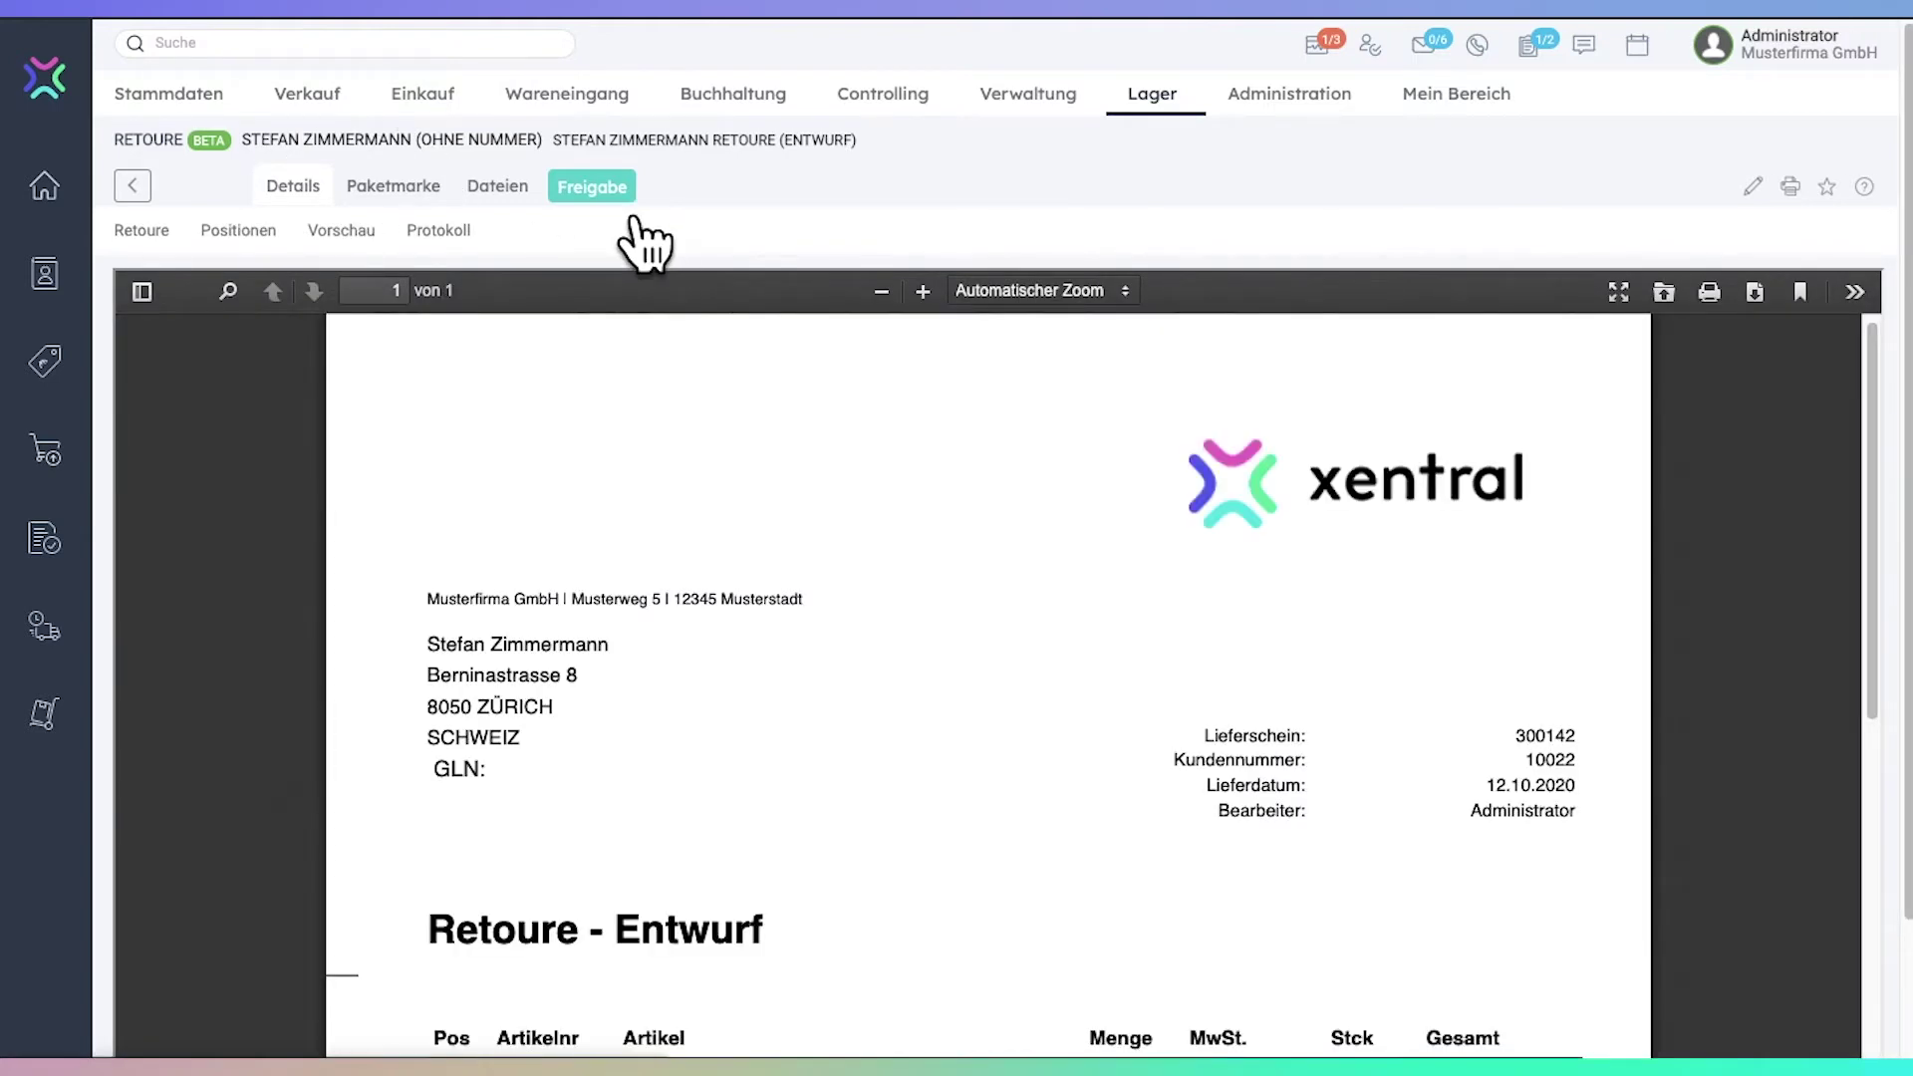
{"action": "scroll", "coordinate": [988, 894], "scroll_direction": "down", "scroll_amount": 5}
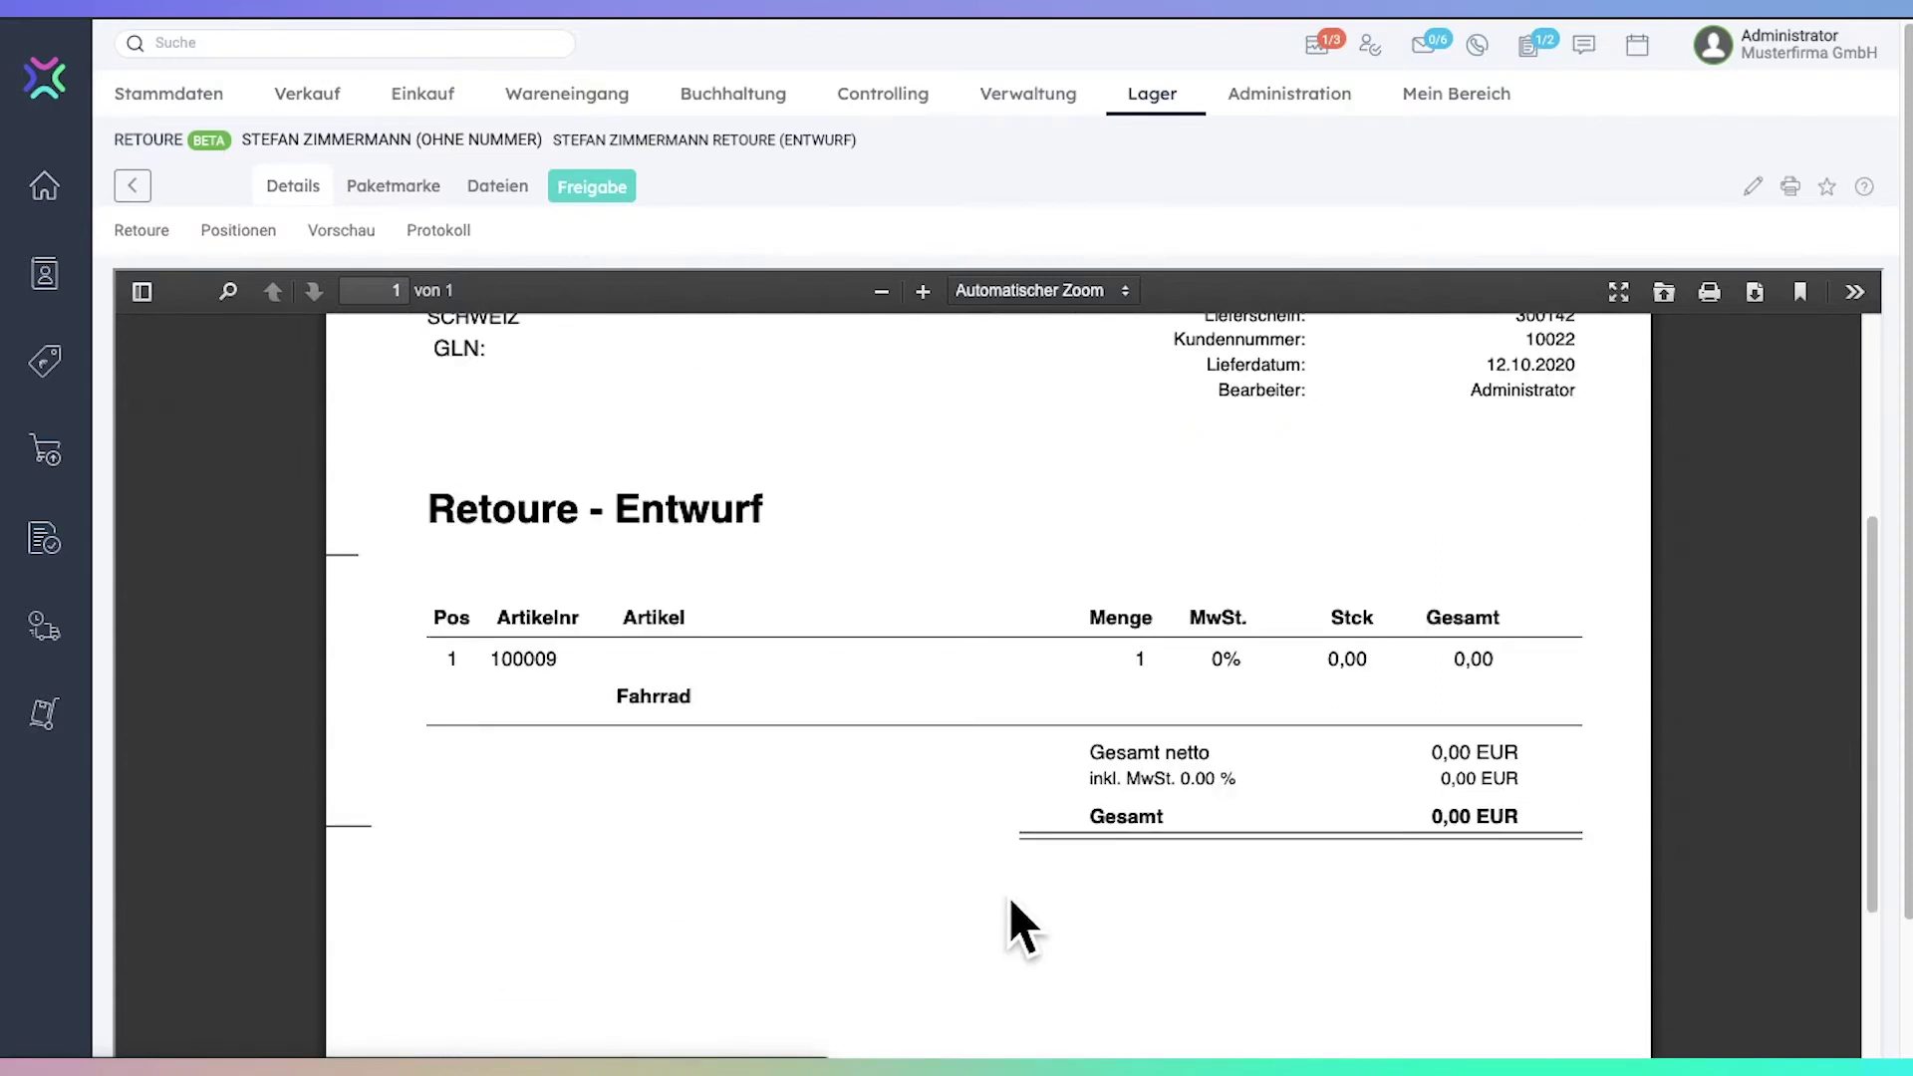
{"action": "scroll", "coordinate": [1008, 931], "scroll_direction": "up", "scroll_amount": 5}
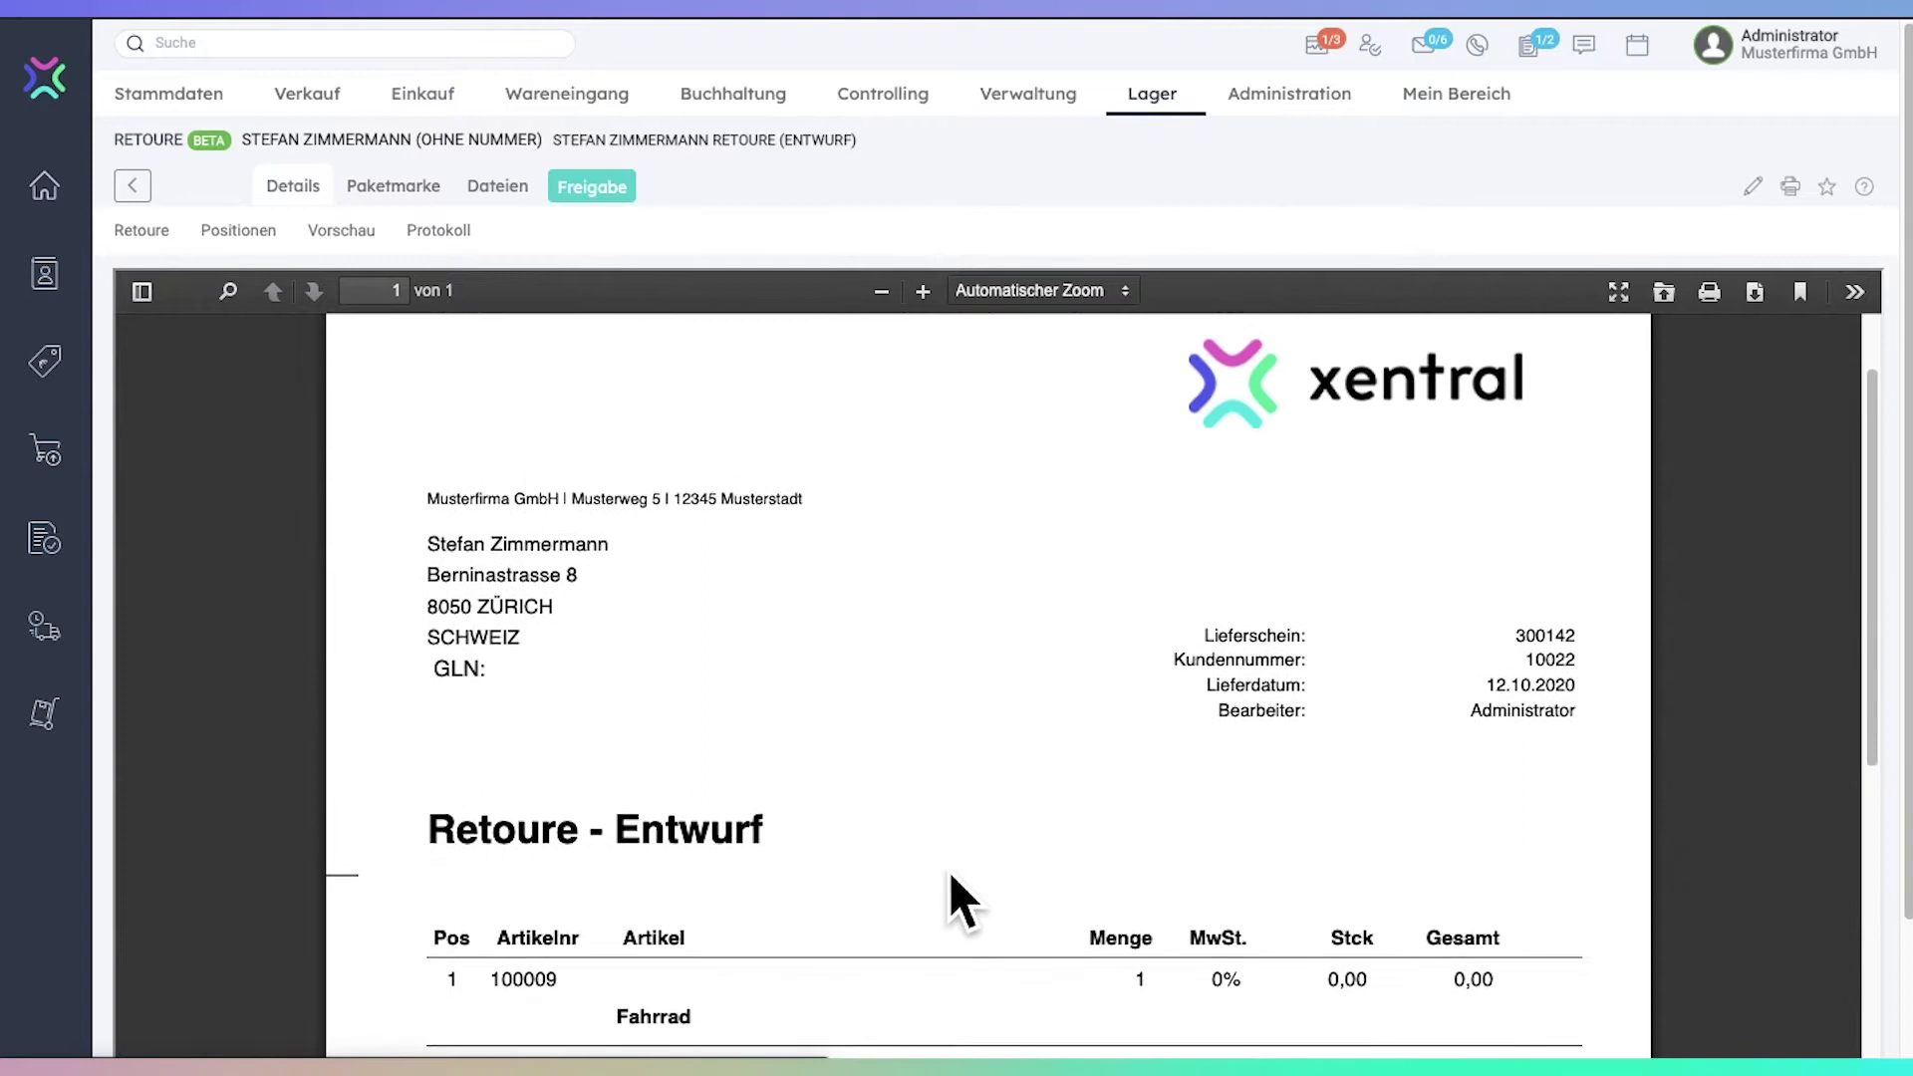
{"action": "scroll", "coordinate": [927, 881], "scroll_direction": "up", "scroll_amount": 1}
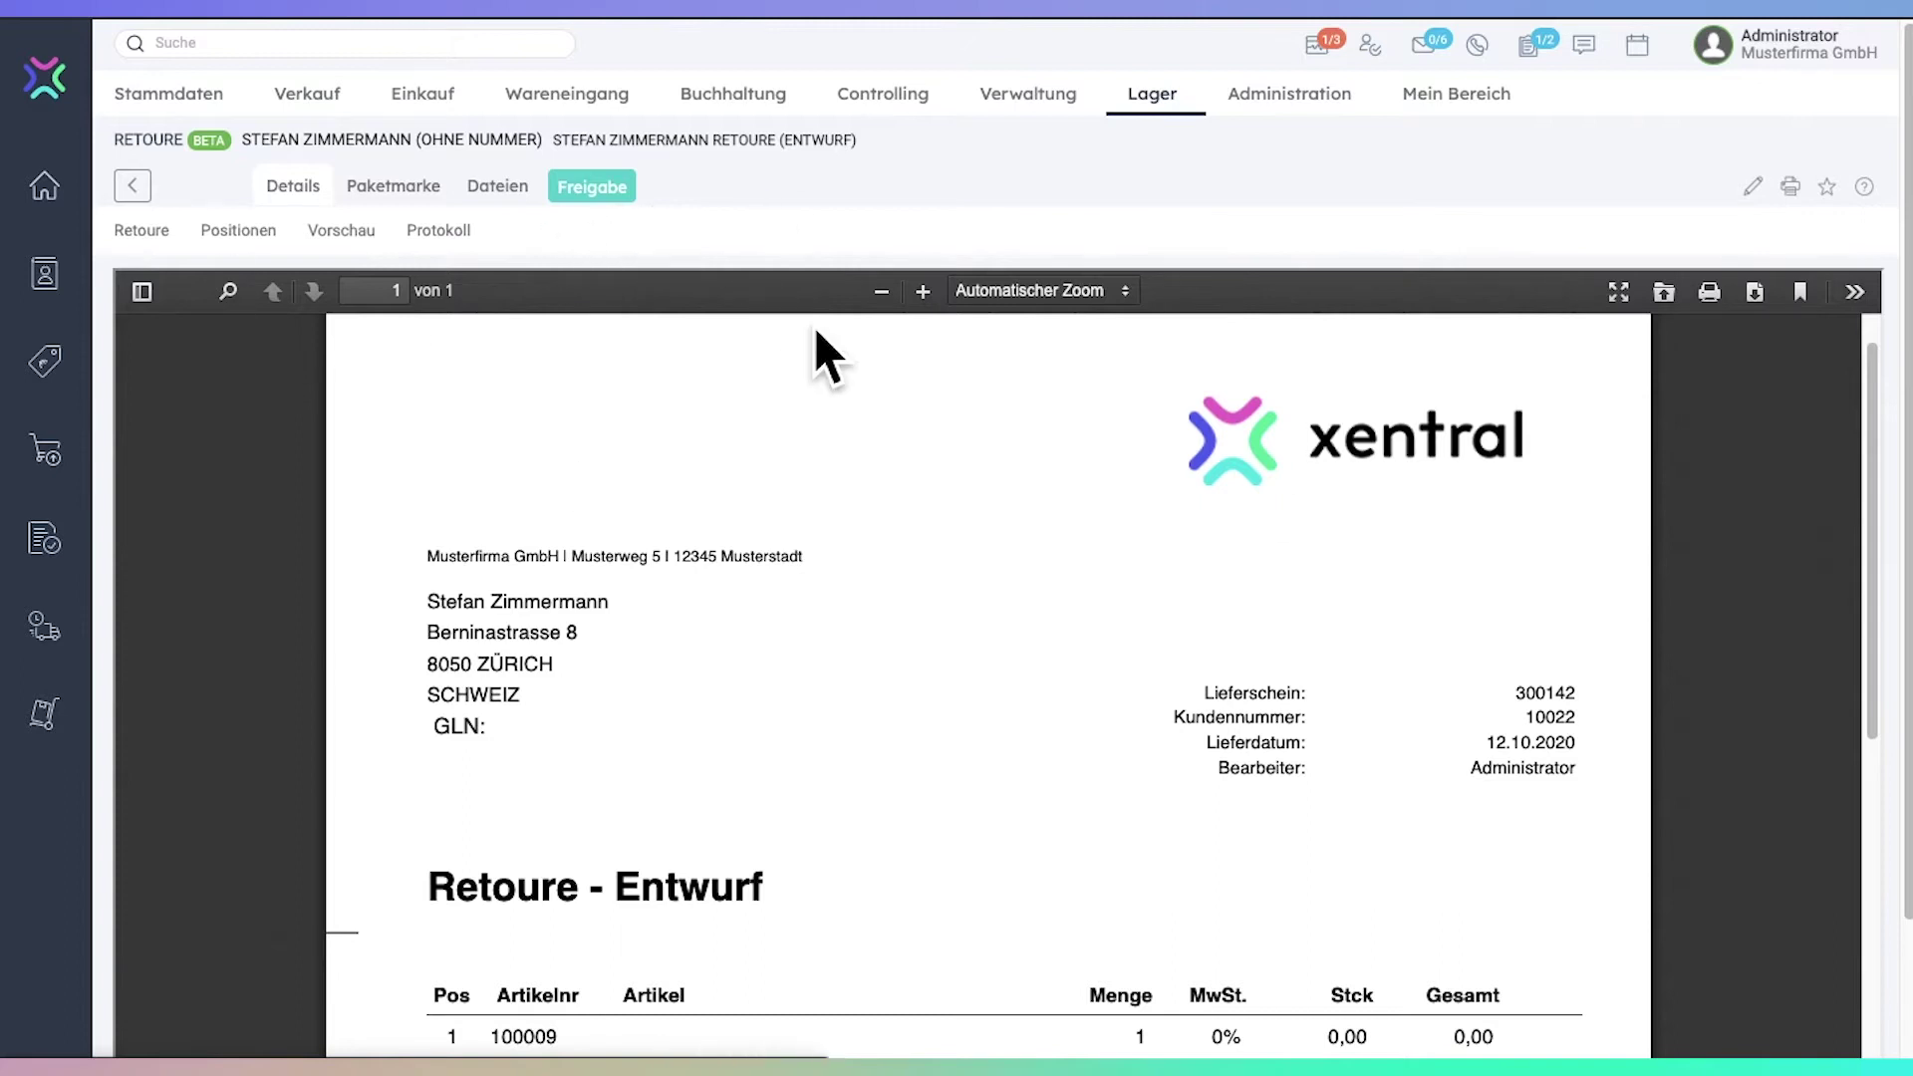
Release the return, check the DHL parcel label form, and go back to the return's details
{"action": "left_click", "coordinate": [624, 213]}
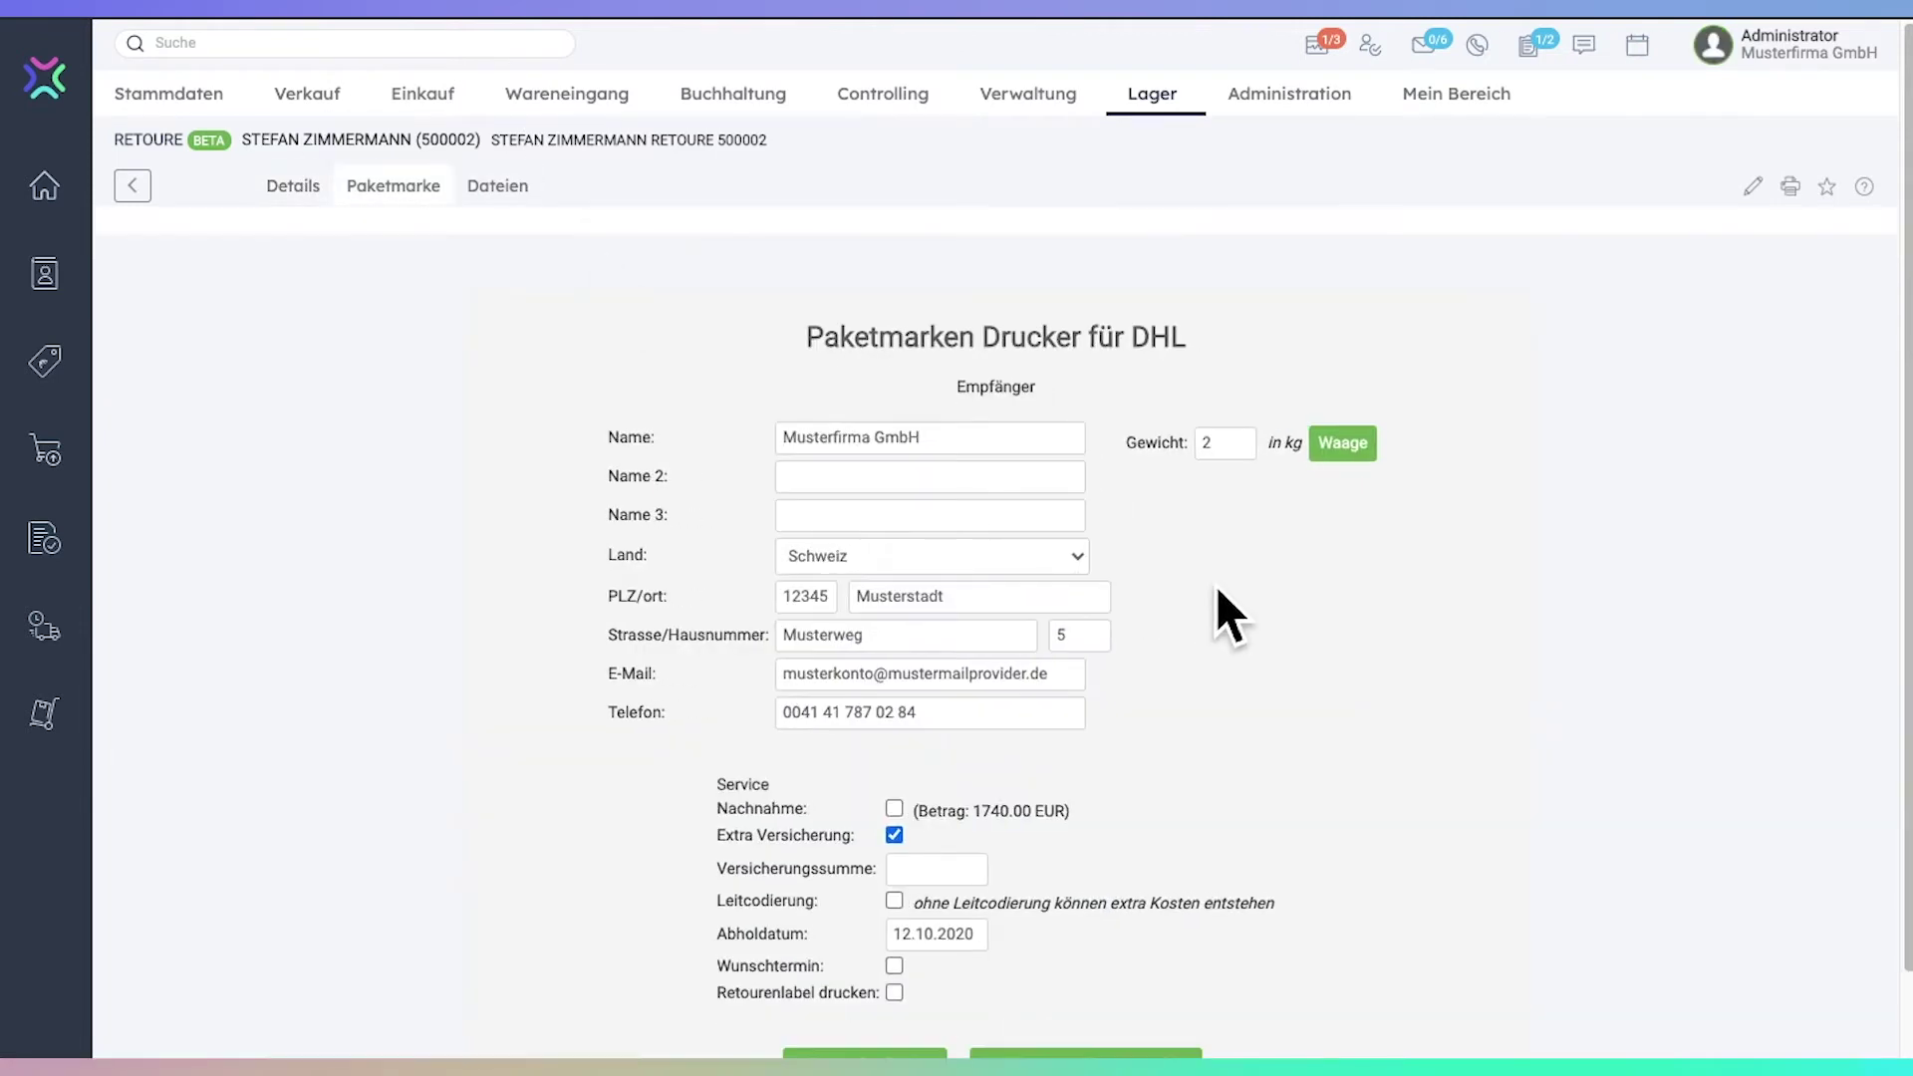
{"action": "scroll", "coordinate": [1341, 785], "scroll_direction": "down", "scroll_amount": 1}
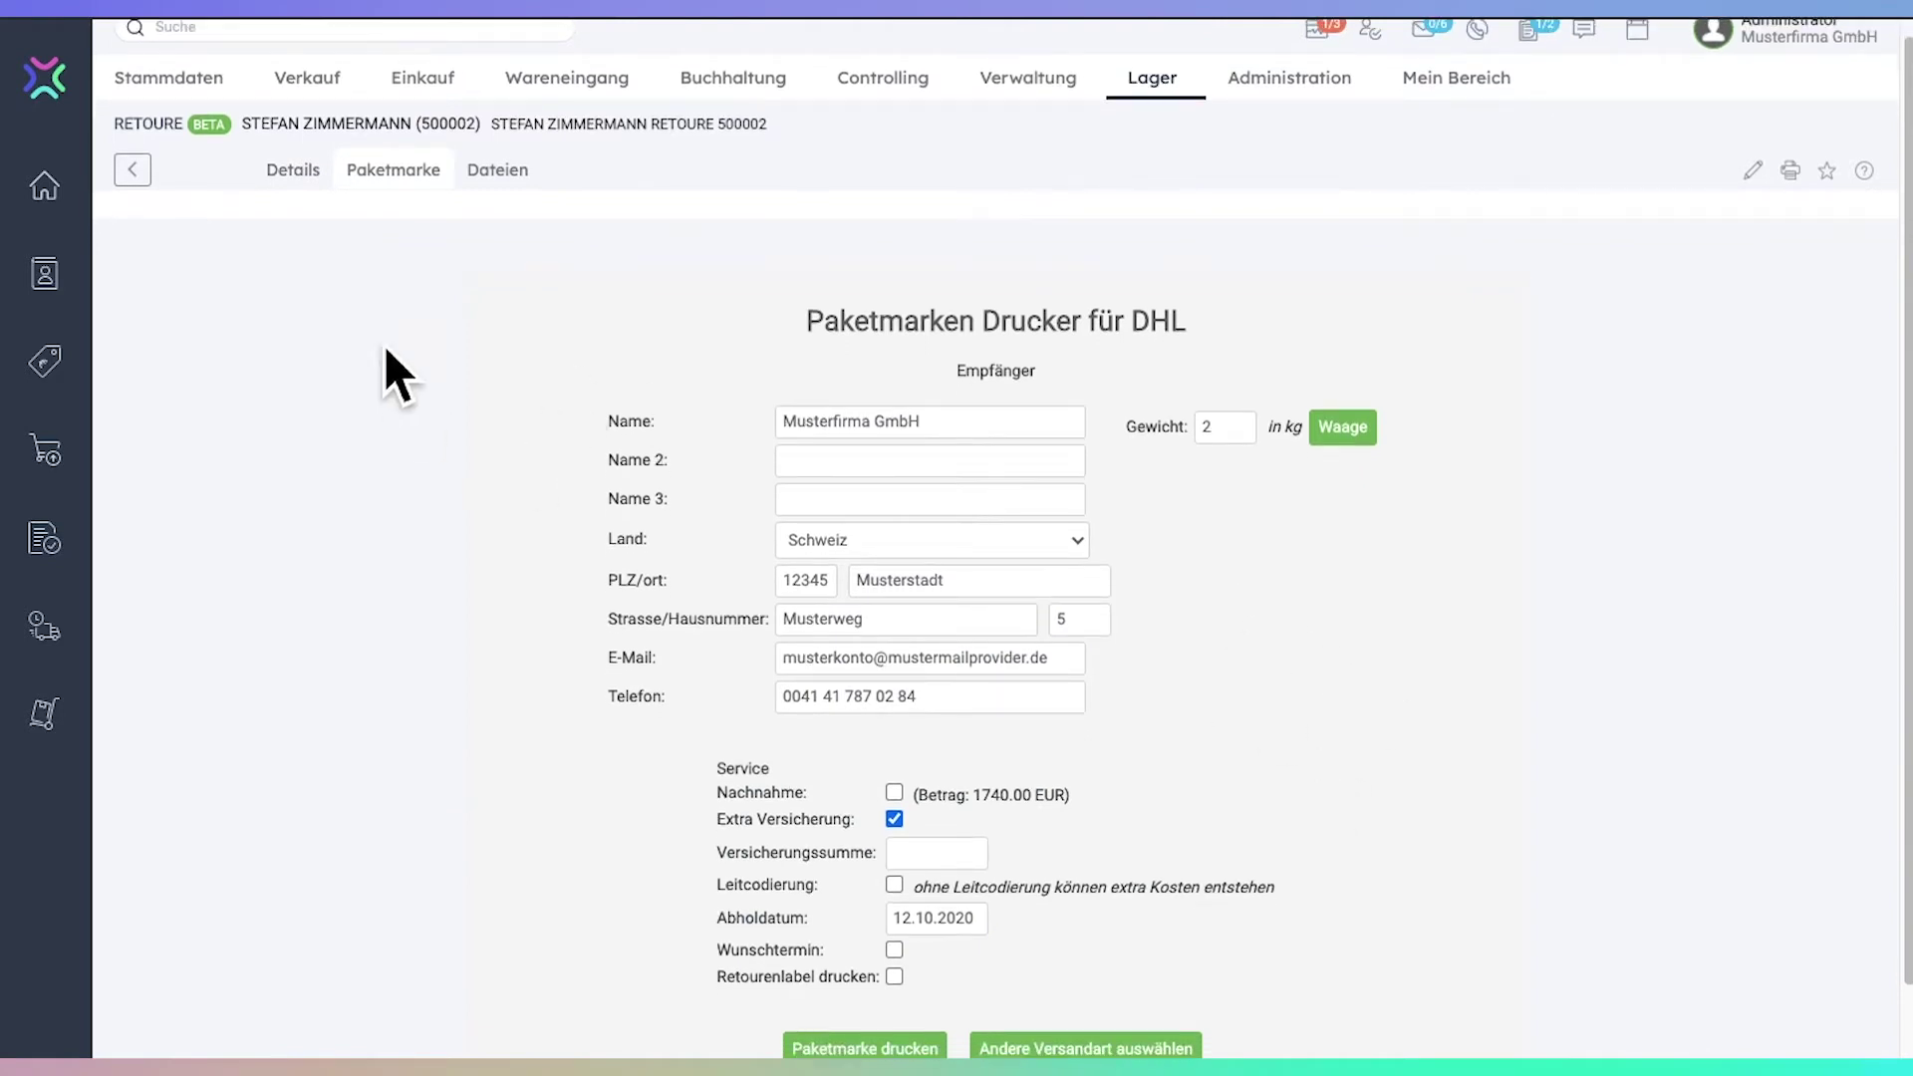
{"action": "left_click", "coordinate": [316, 197]}
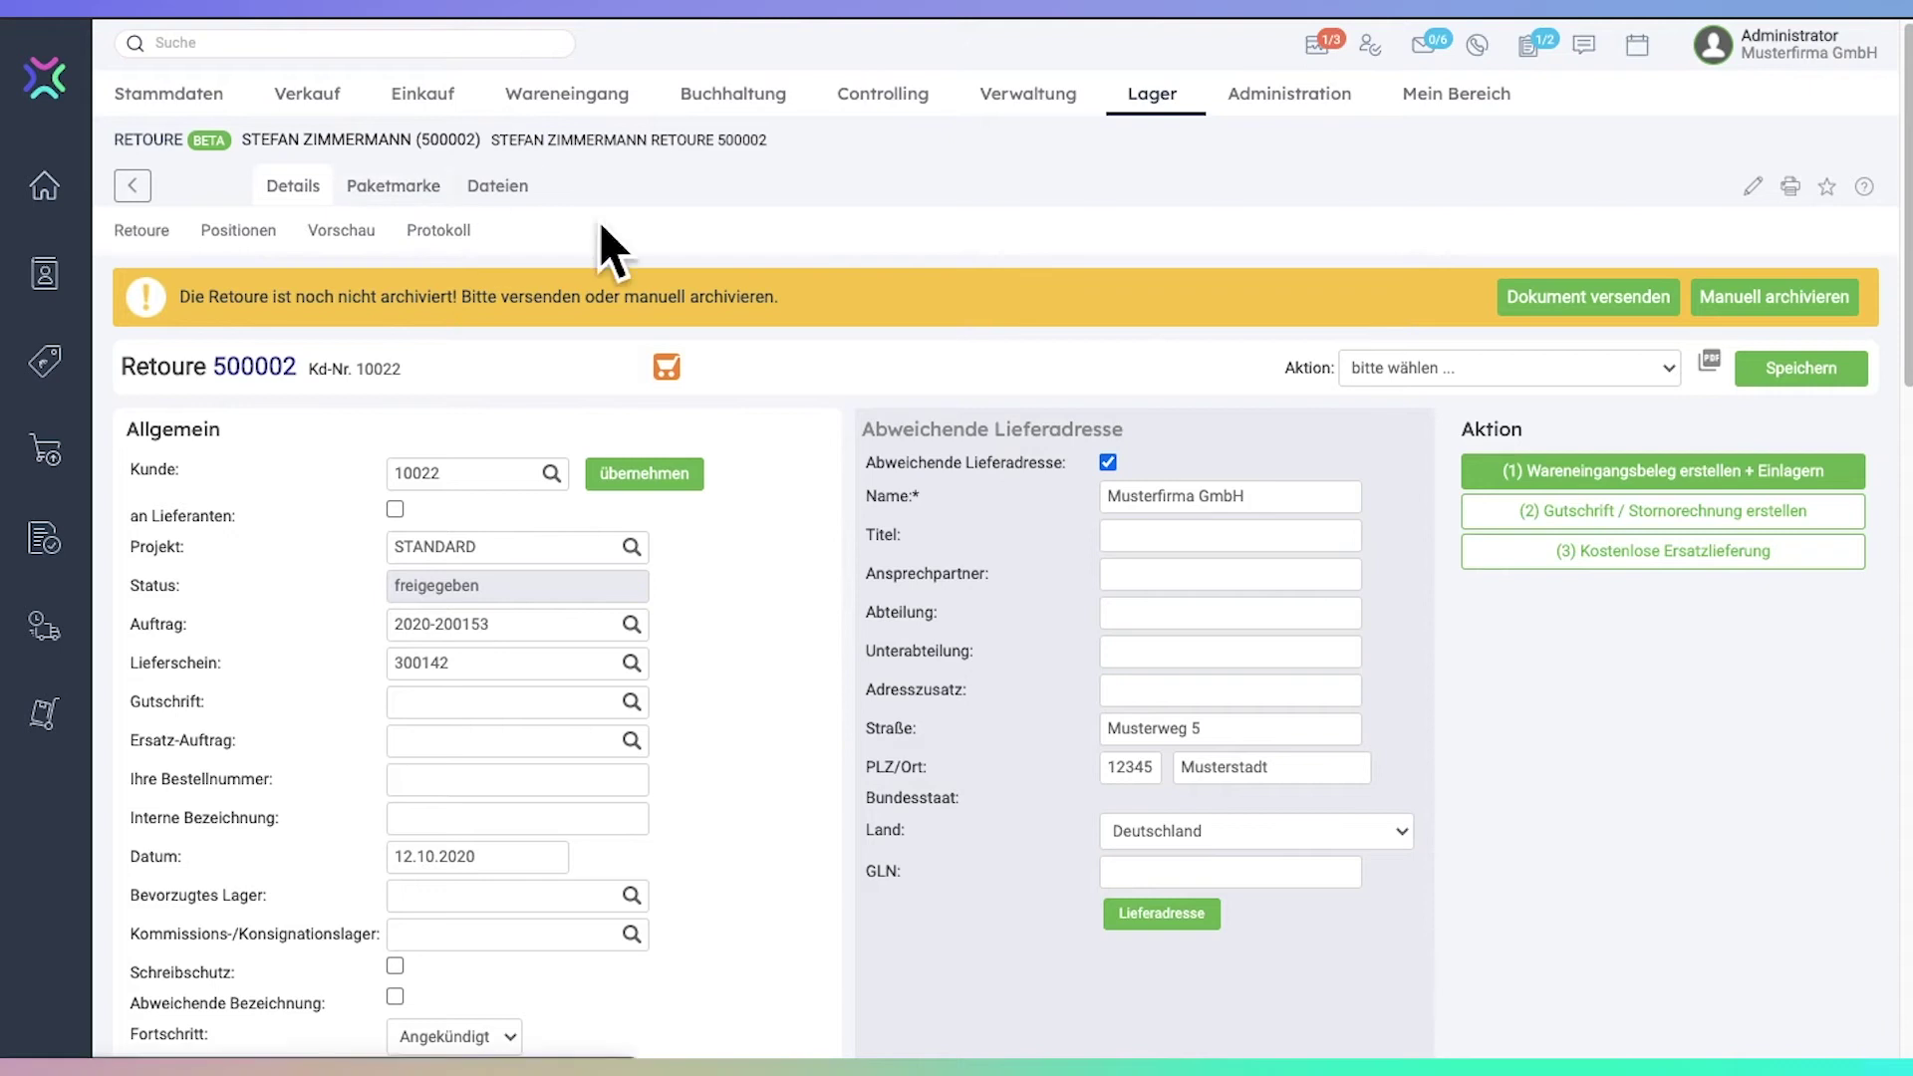
Mark the return as sent through Retoure abschicken, using the Sonstiges dispatch option
{"action": "left_click", "coordinate": [1446, 376]}
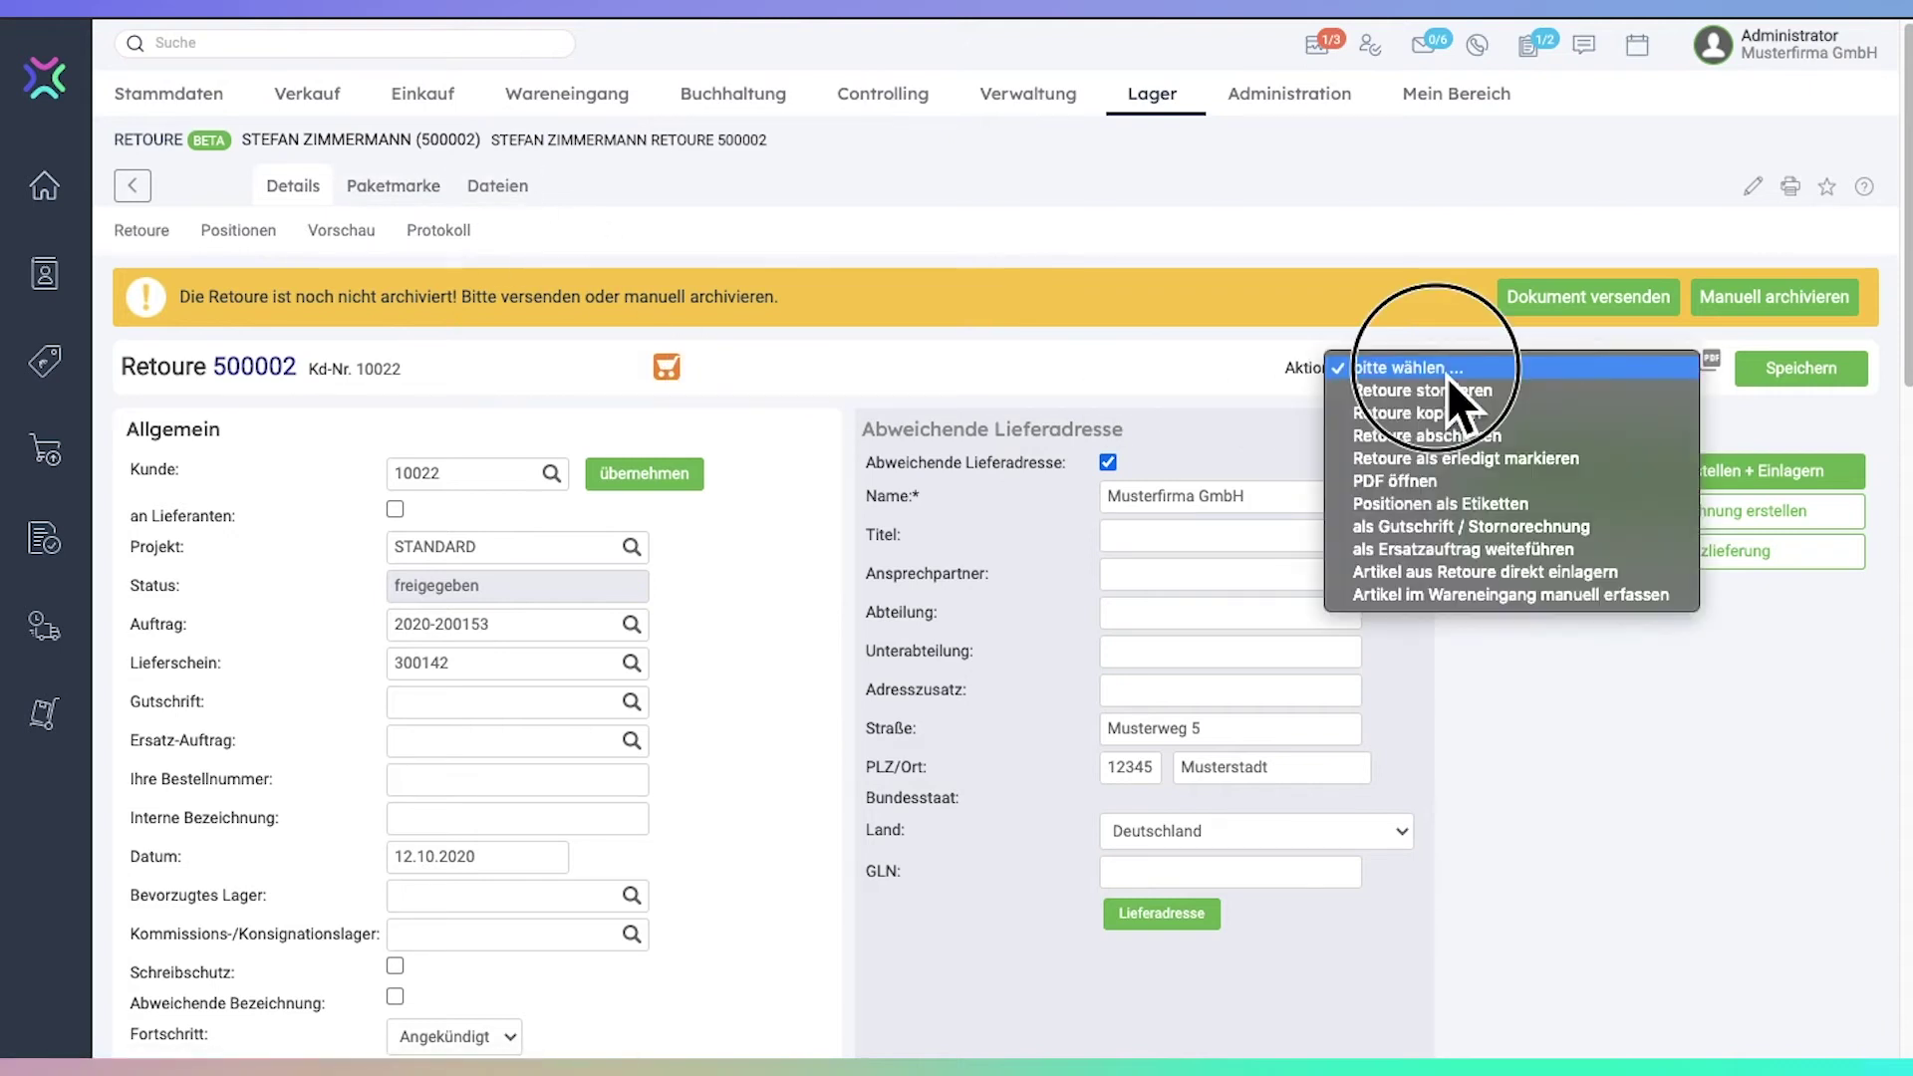
{"action": "left_click", "coordinate": [1564, 438]}
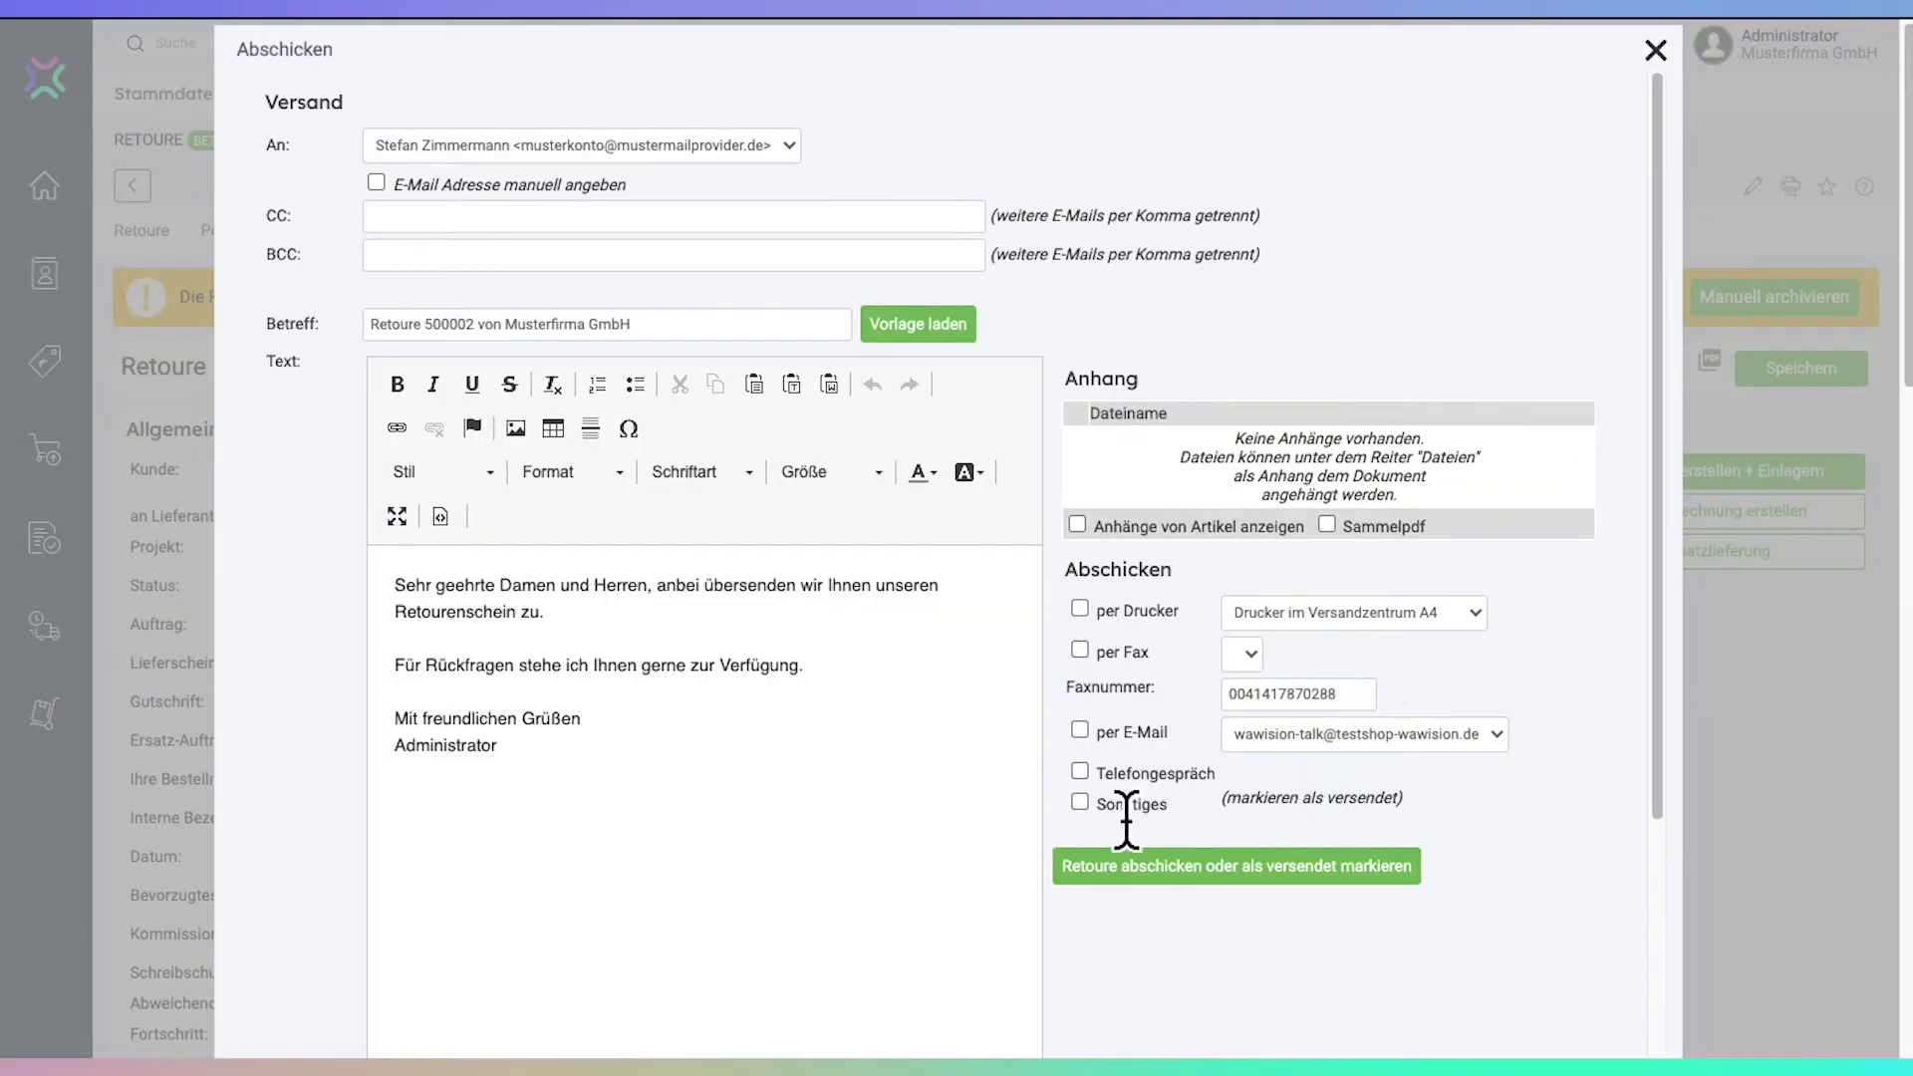
{"action": "left_click", "coordinate": [1082, 807]}
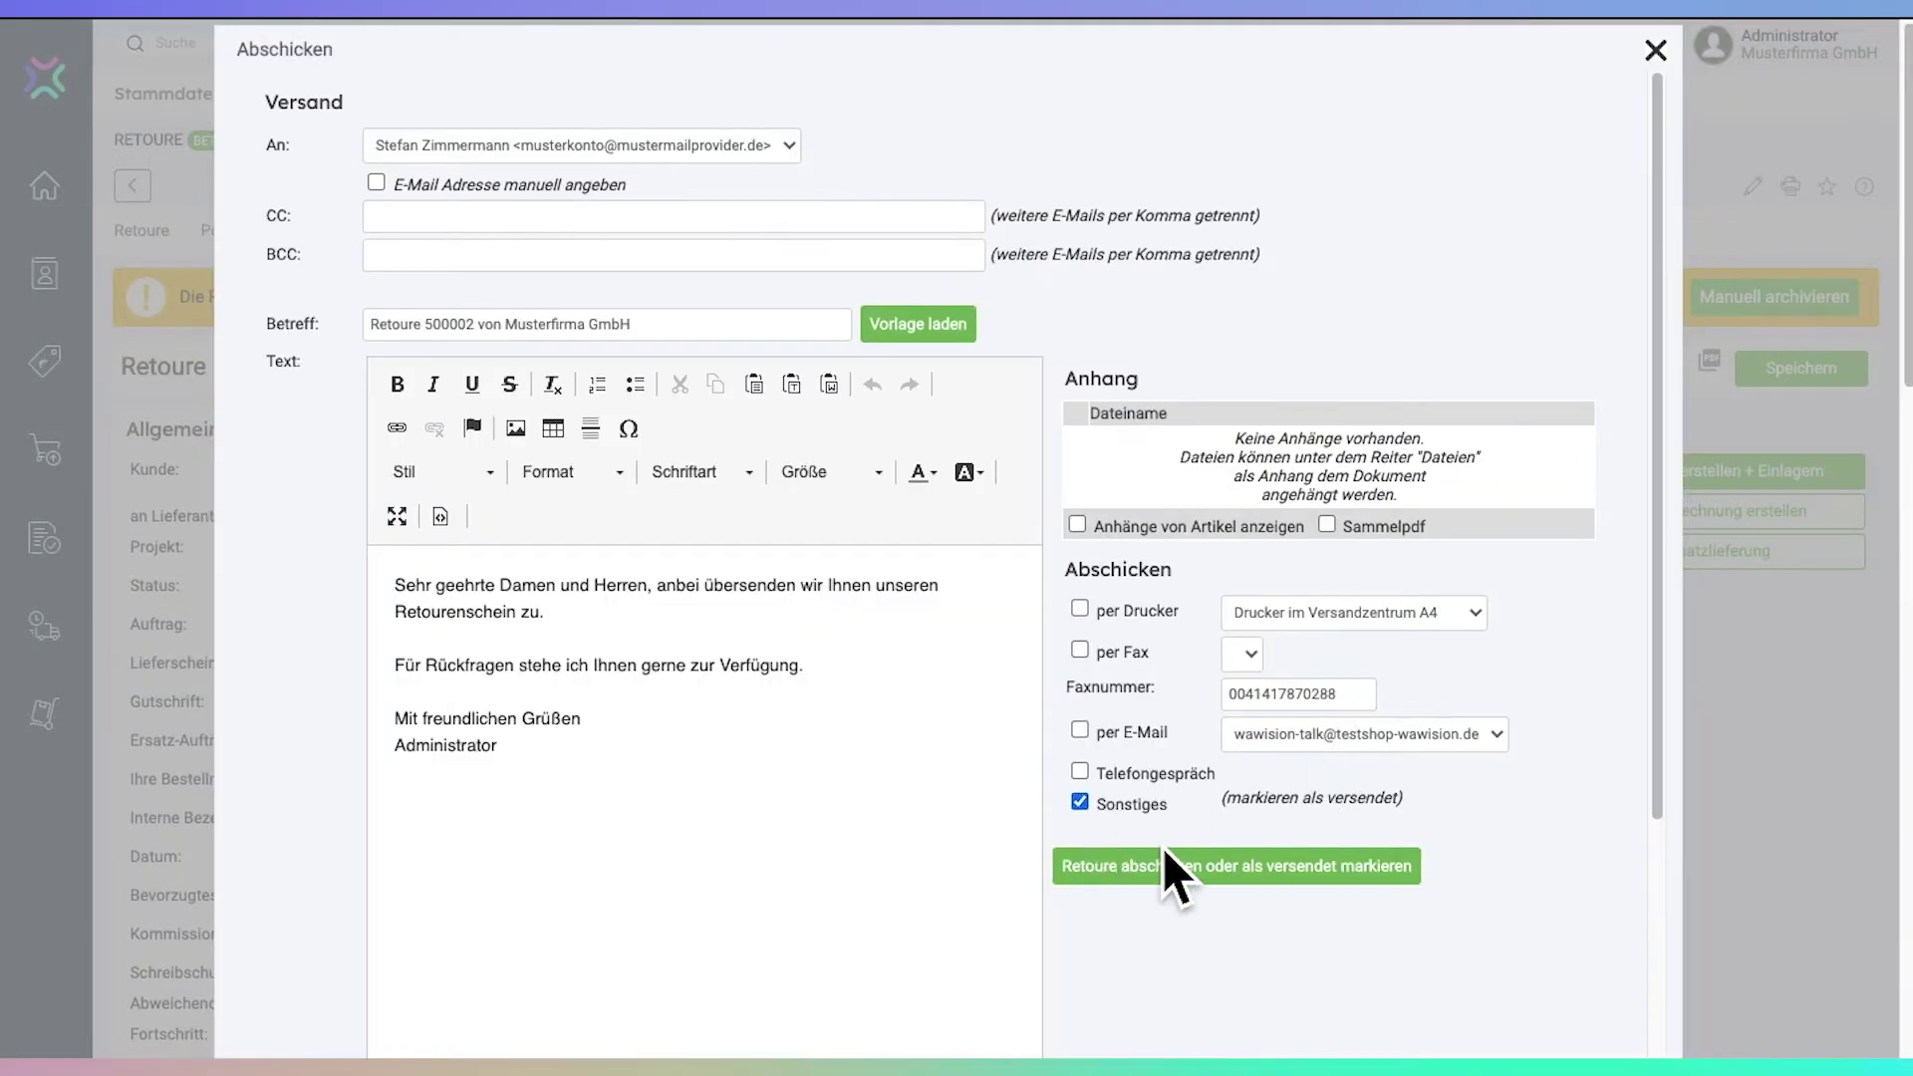
{"action": "left_click", "coordinate": [1235, 882]}
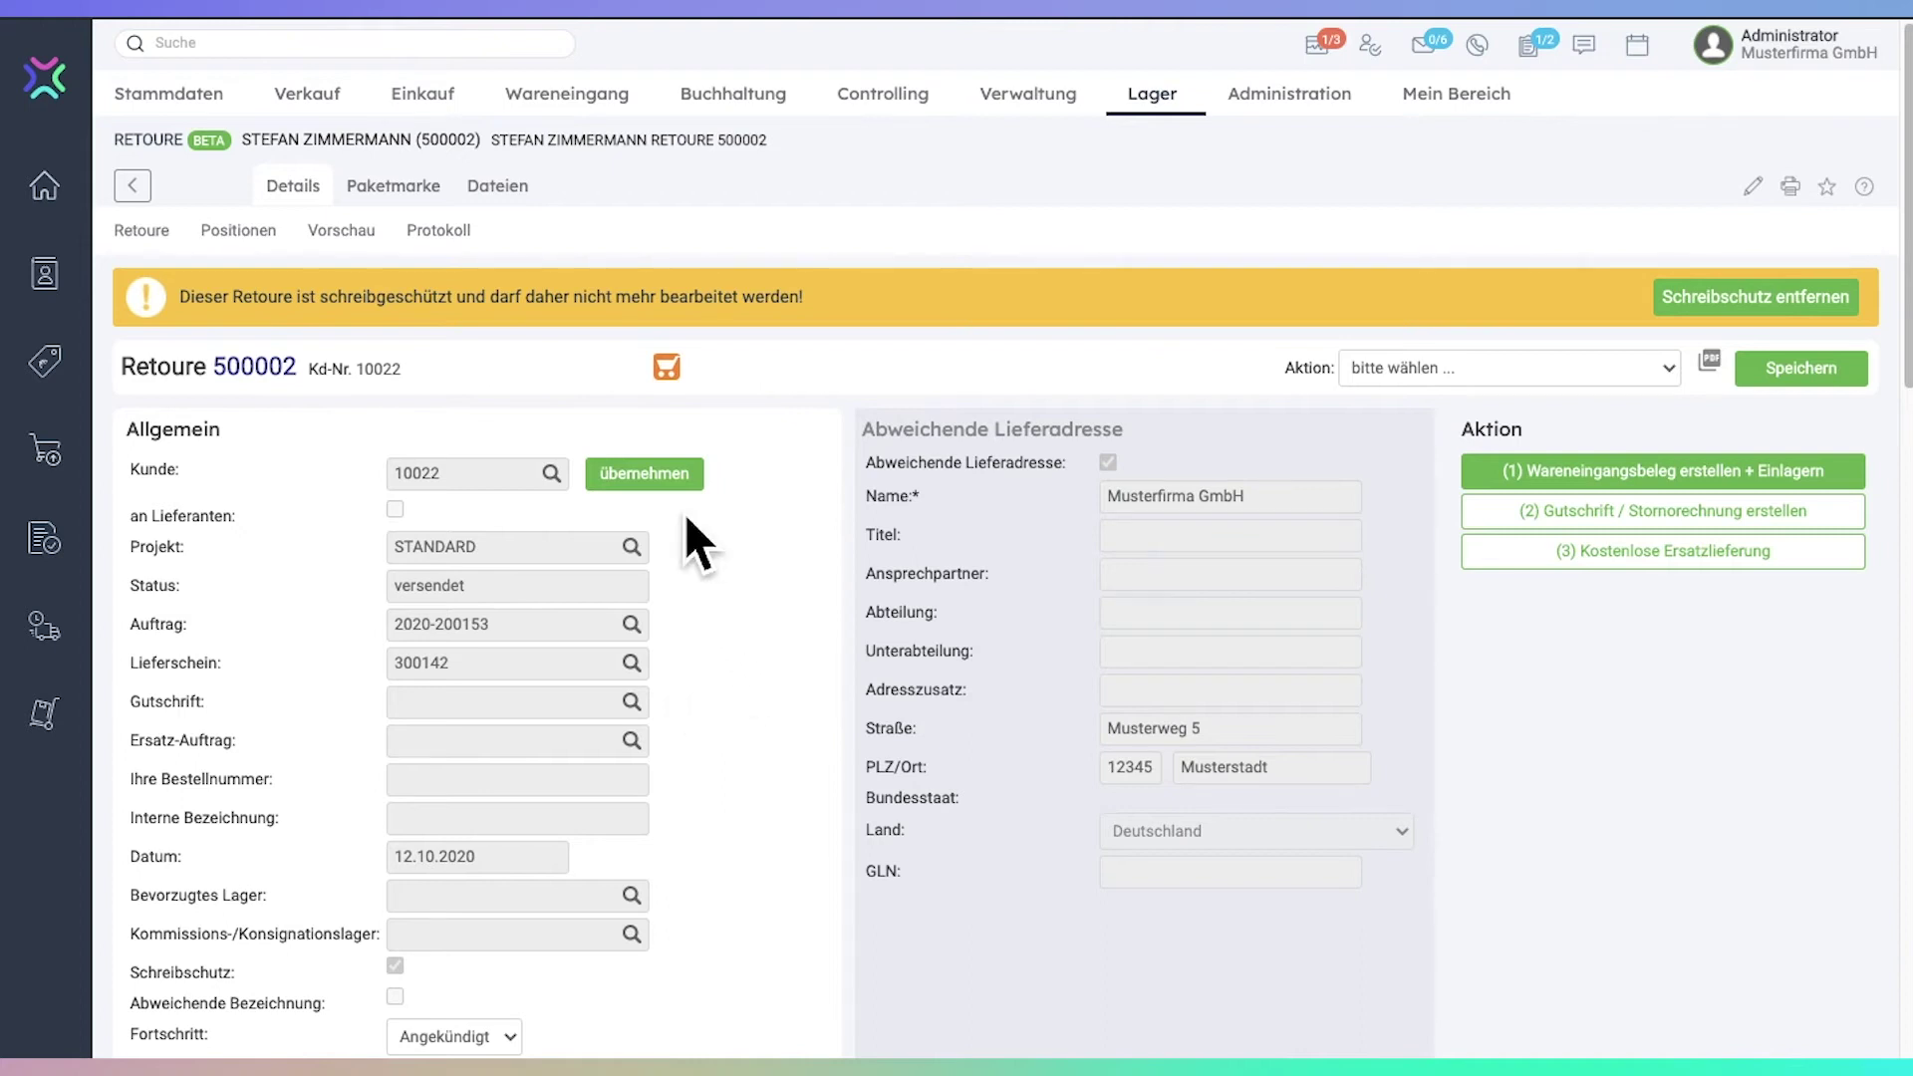
Create the goods receipt for the return and confirm its creation
{"action": "mouse_move", "coordinate": [619, 112]}
{"action": "left_click", "coordinate": [1653, 474]}
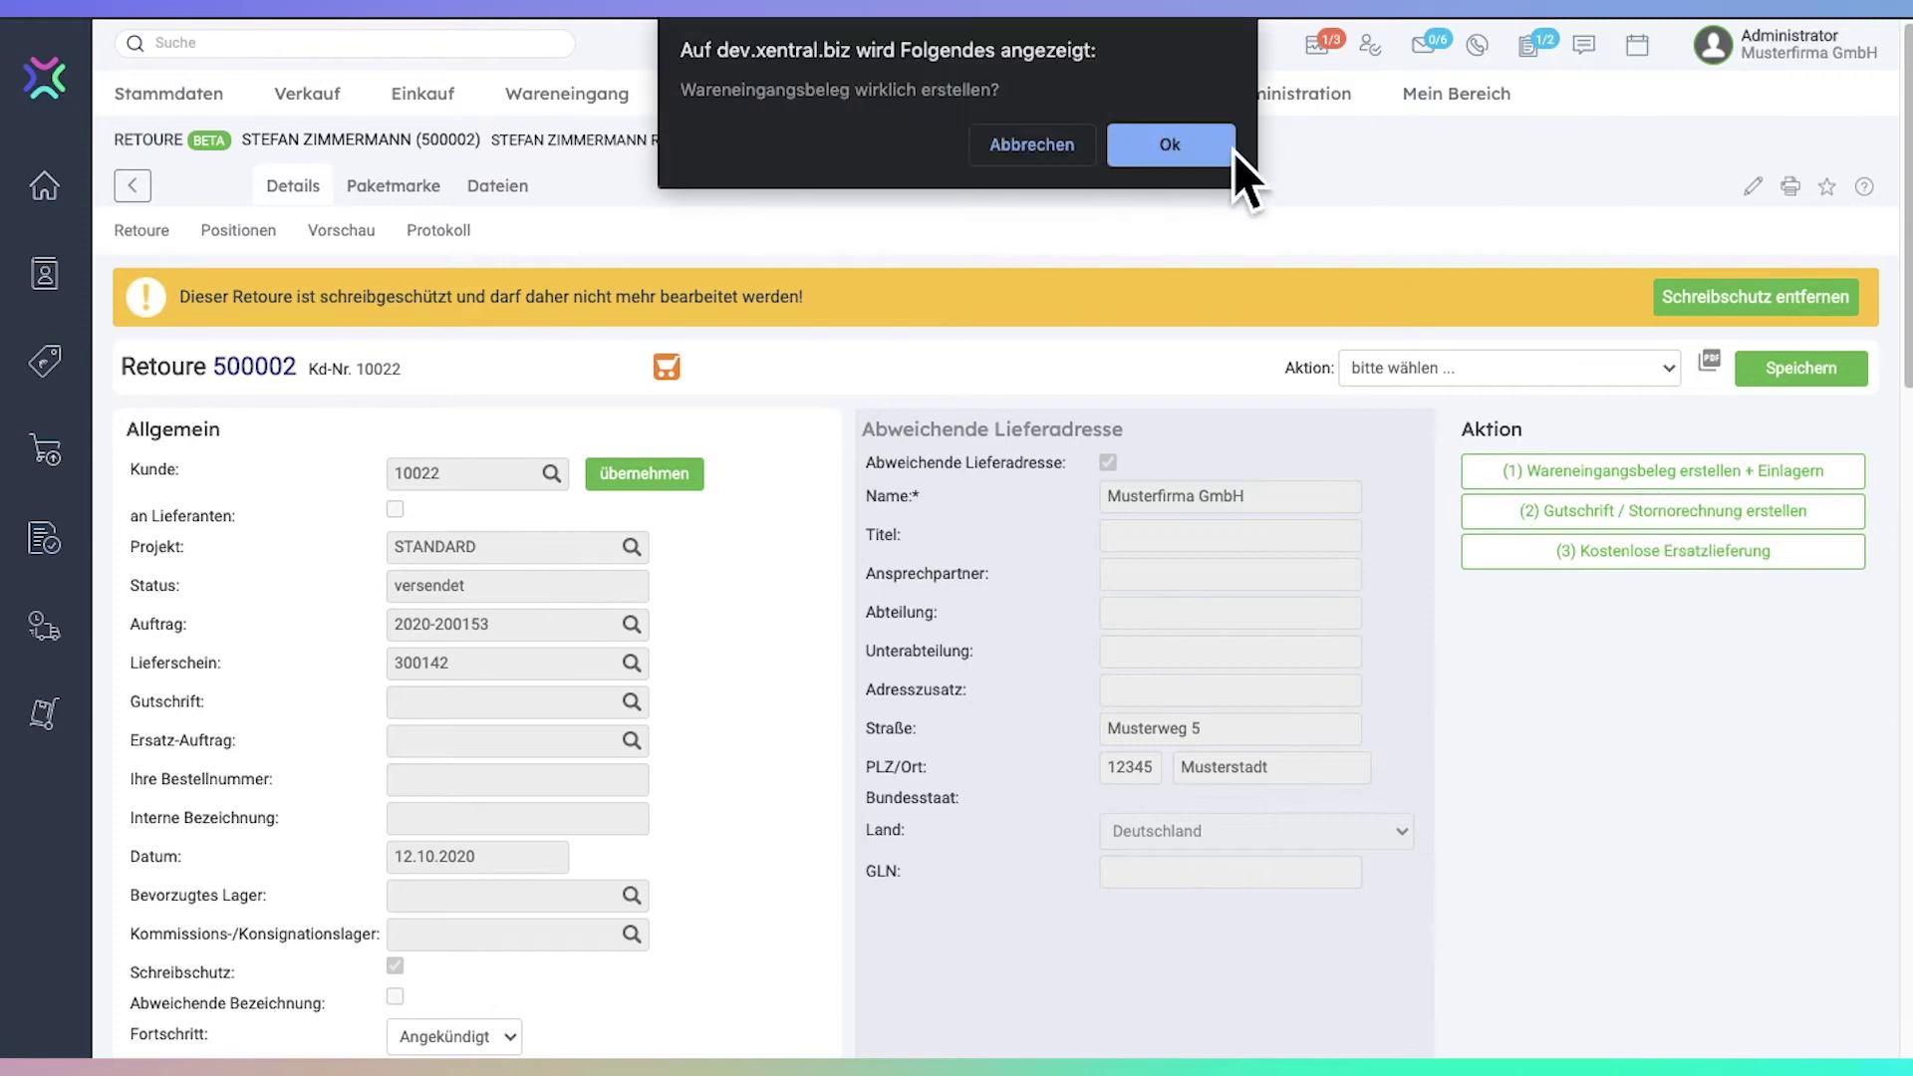
{"action": "left_click", "coordinate": [1193, 158]}
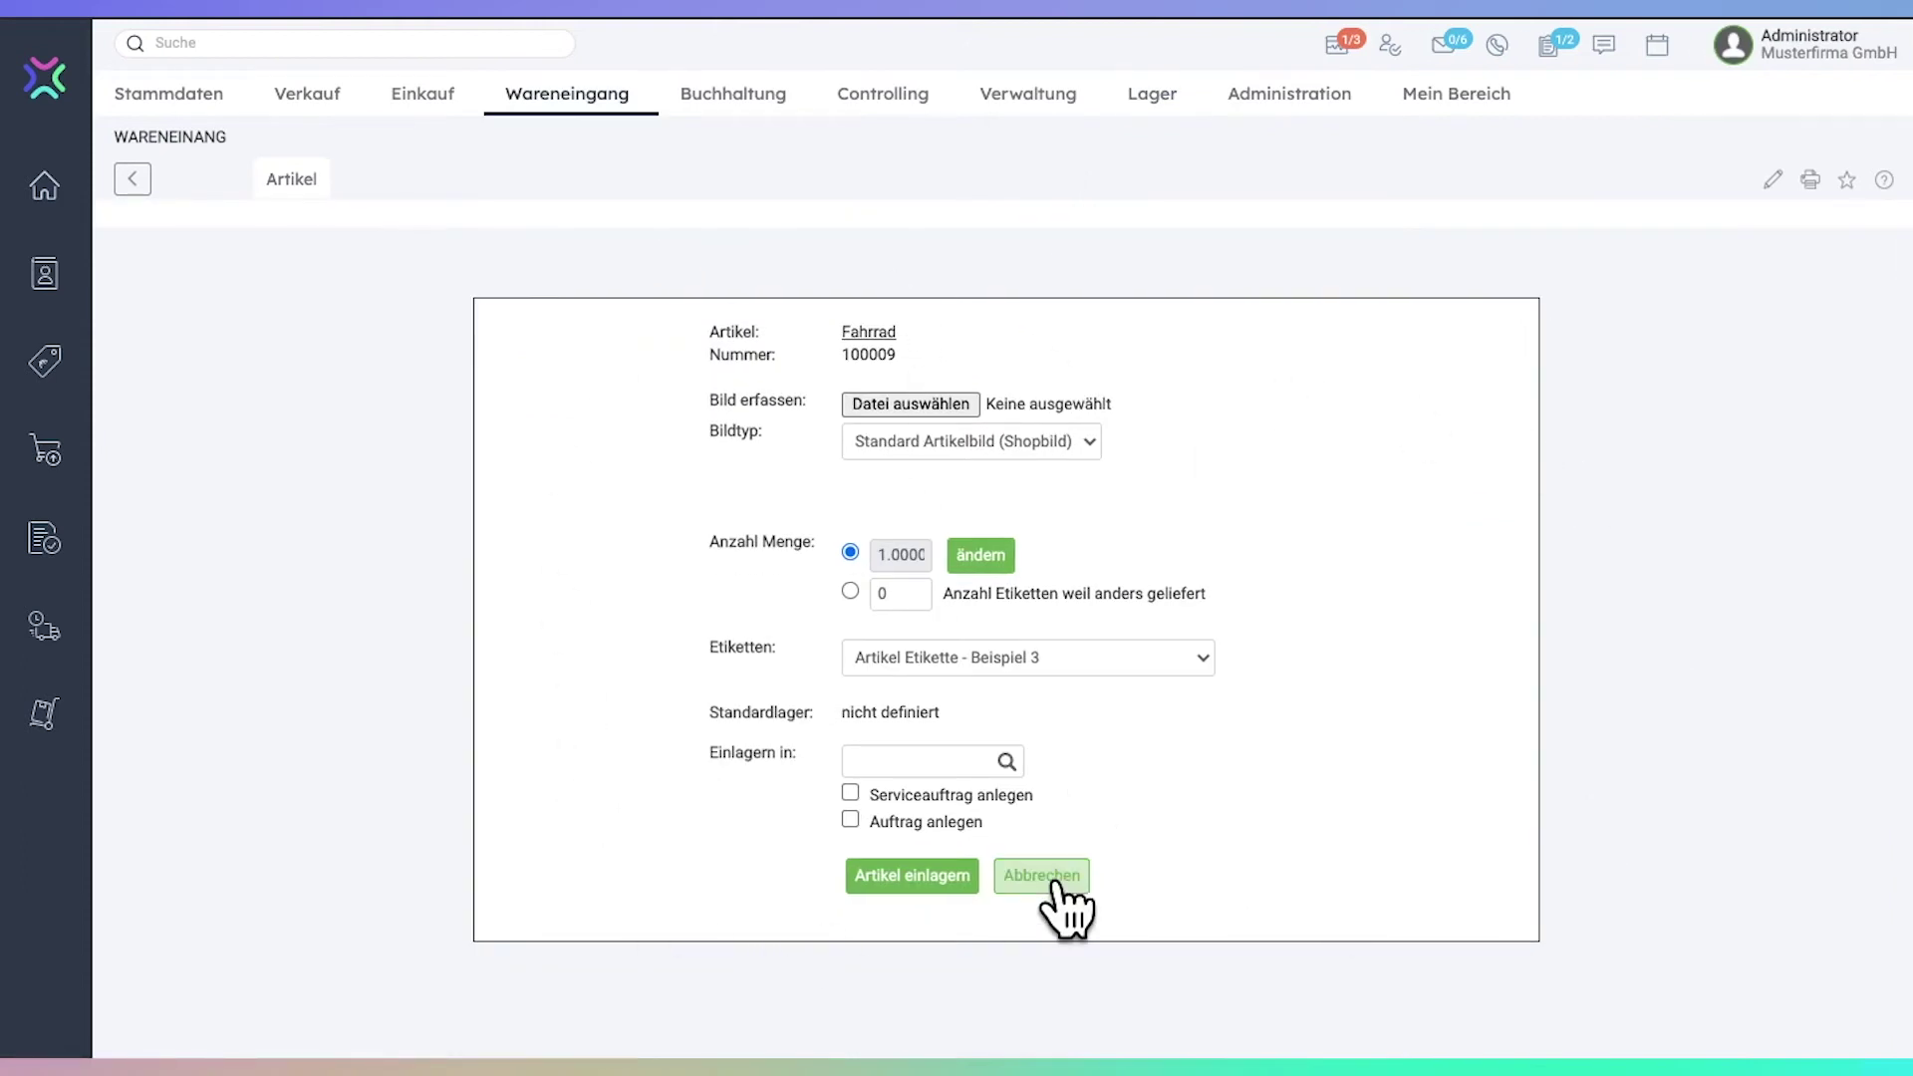
Put the returned Fahrrad into storage location Reg.A_Fach-1 and dismiss the label printer notification
{"action": "left_click", "coordinate": [1023, 778]}
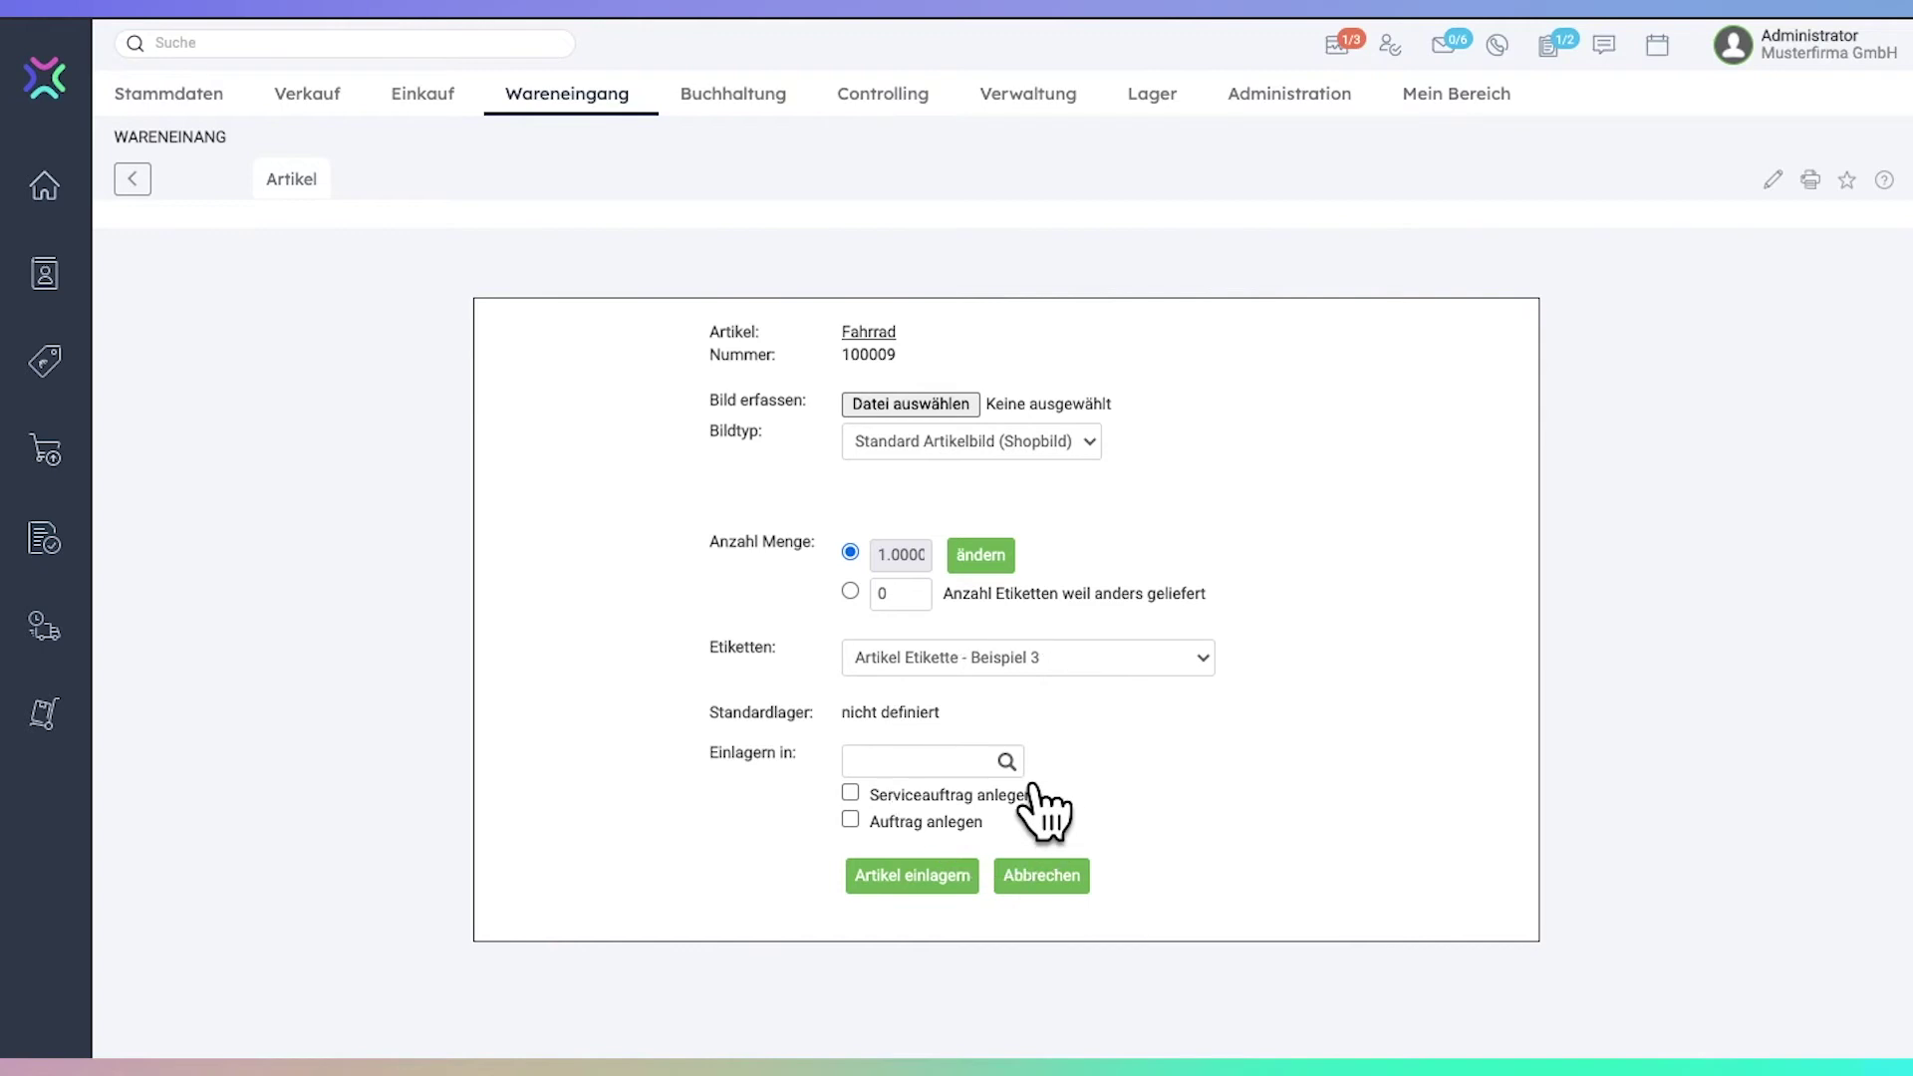
{"action": "left_click", "coordinate": [983, 1000]}
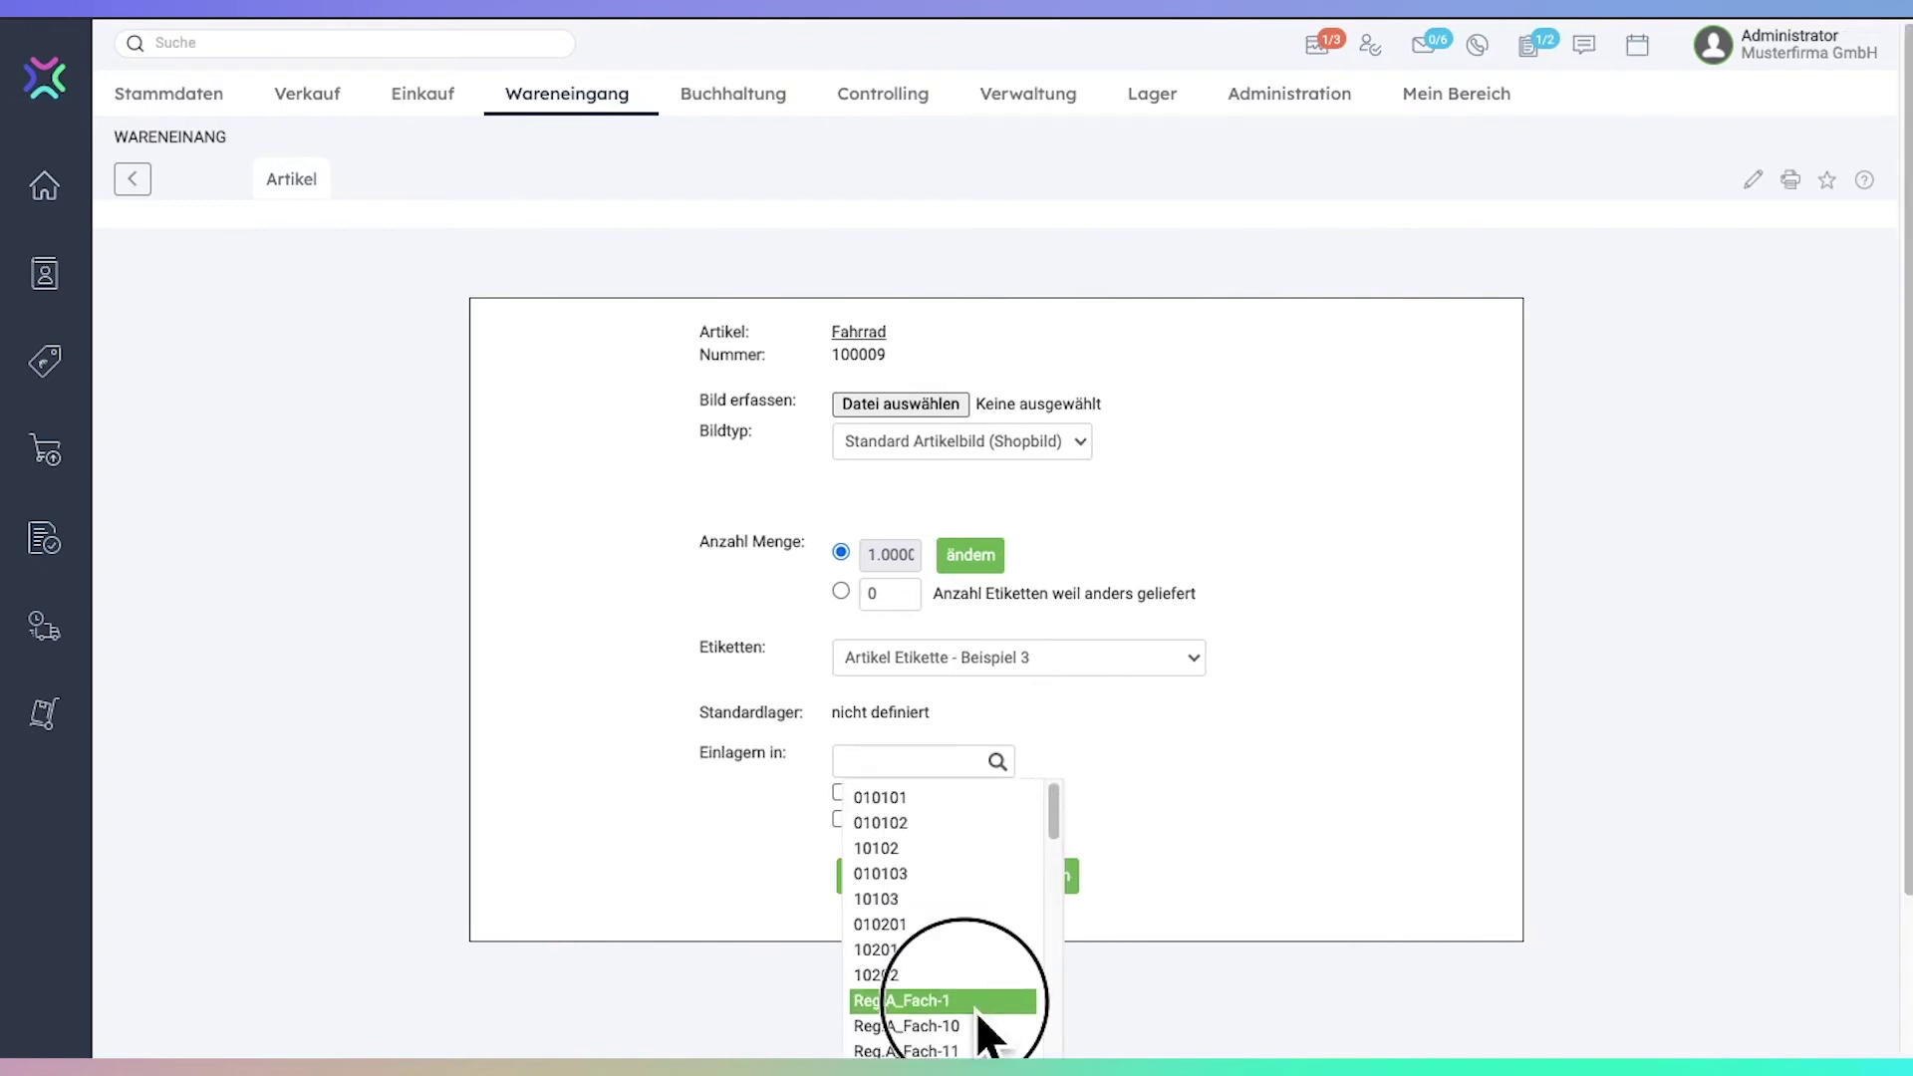
{"action": "left_click", "coordinate": [958, 891]}
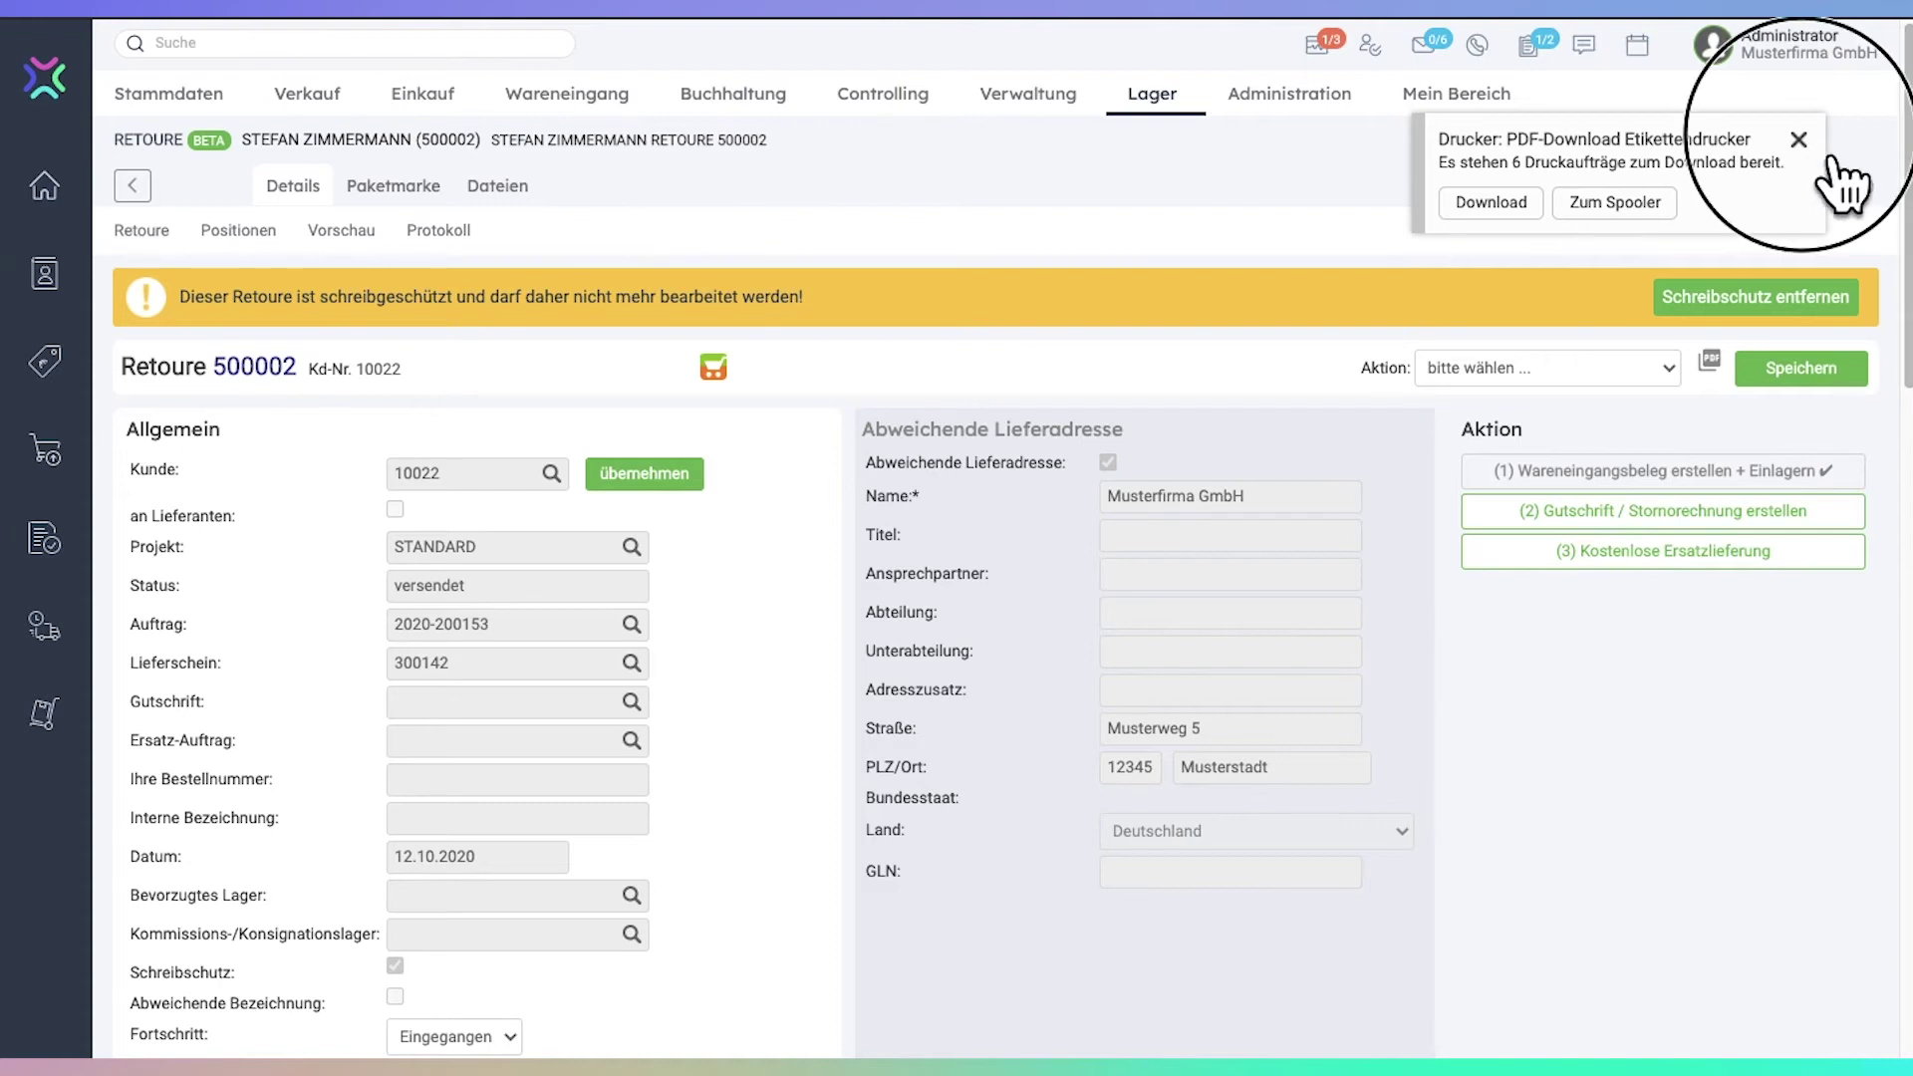
{"action": "left_click", "coordinate": [1798, 139]}
Check the Fahrrad's returned and received quantities in the return's protocol, and go back to the return details
{"action": "left_click", "coordinate": [448, 233]}
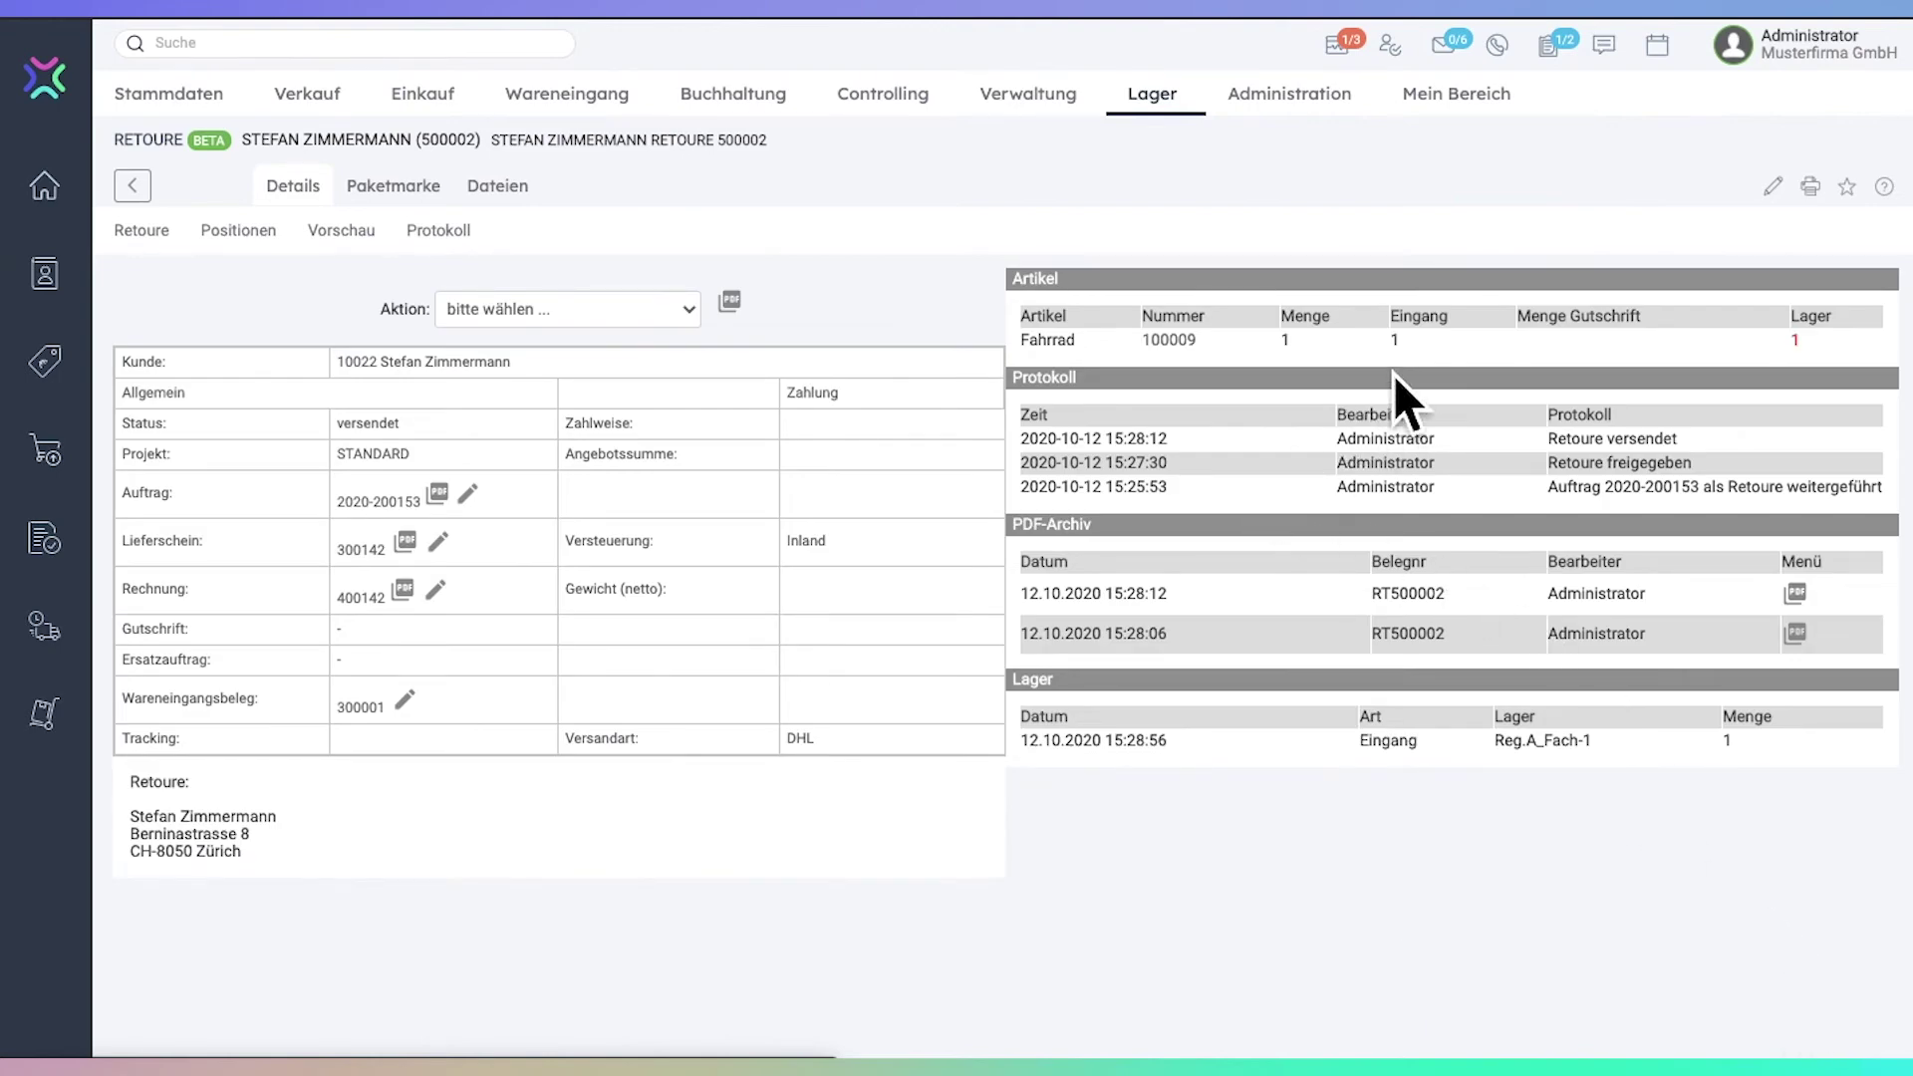
{"action": "double_click", "coordinate": [1279, 344]}
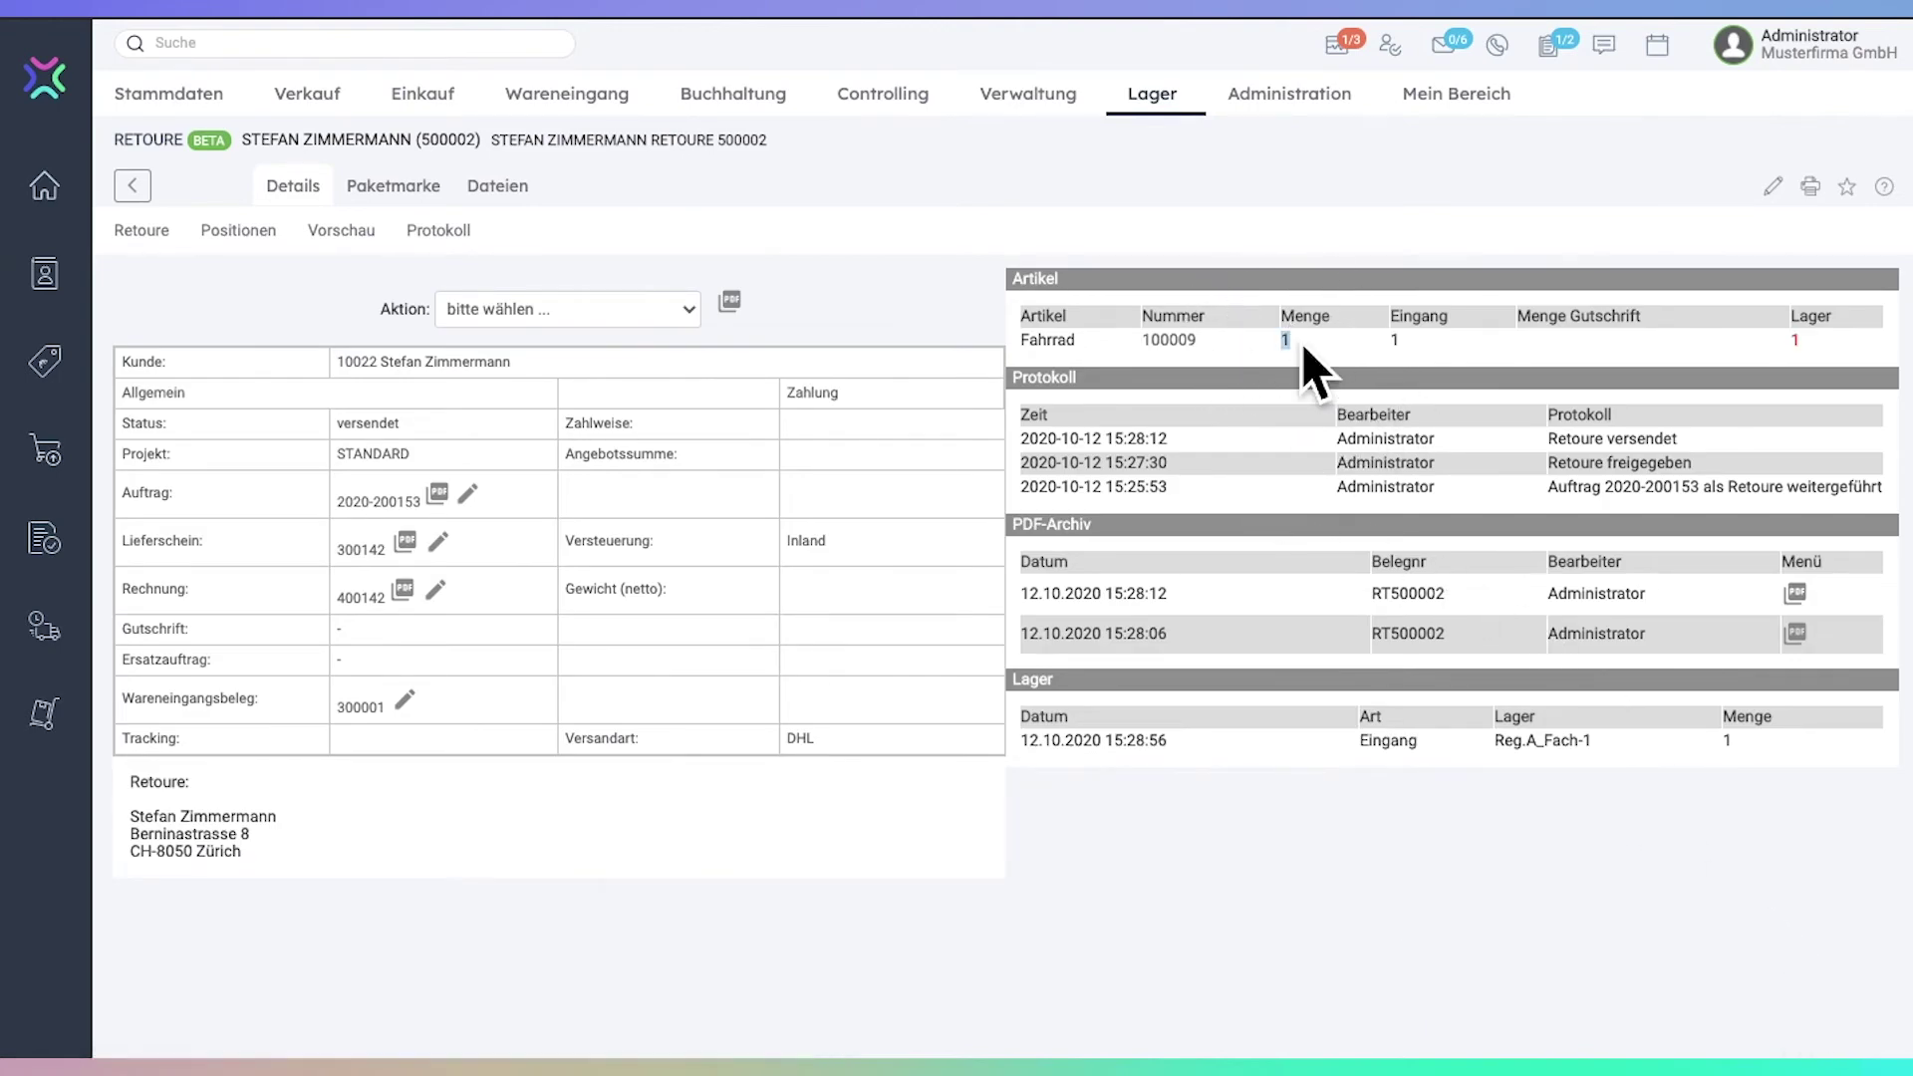
{"action": "double_click", "coordinate": [1394, 342]}
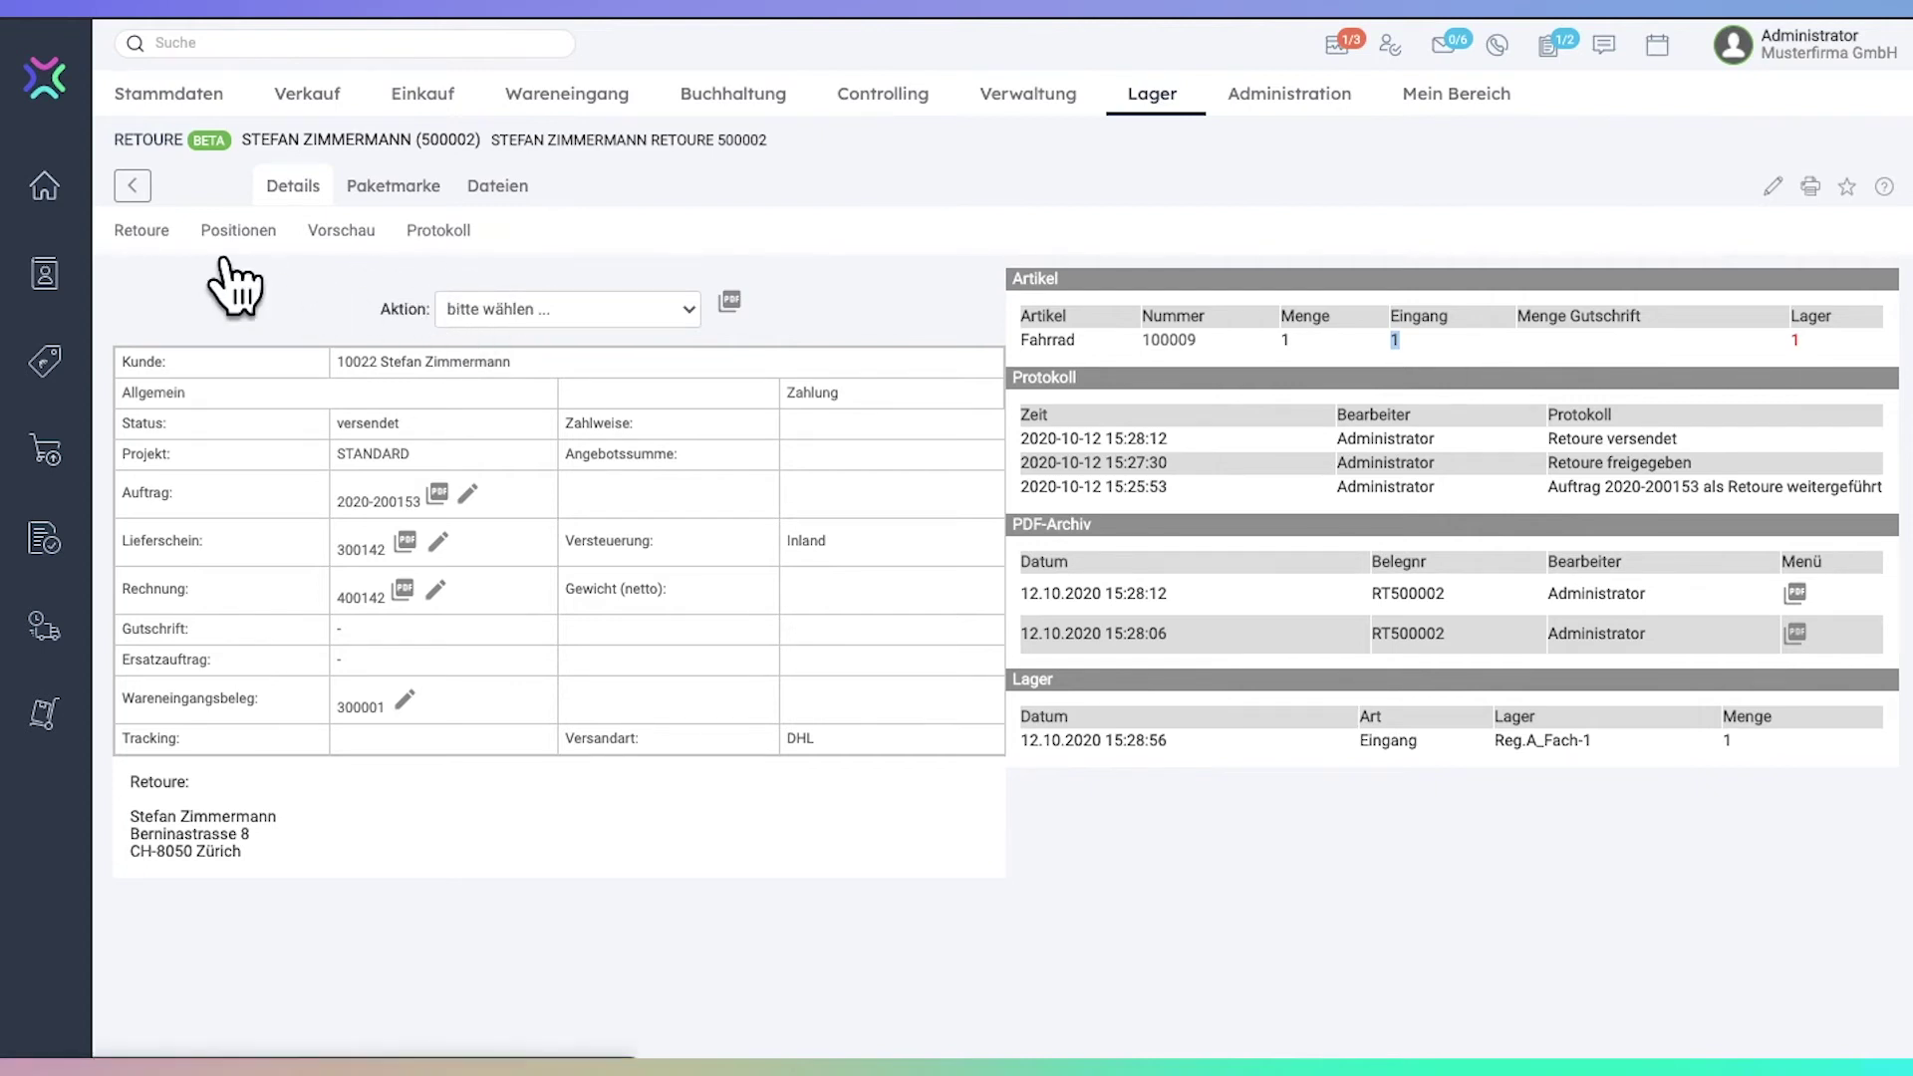
{"action": "left_click", "coordinate": [157, 232]}
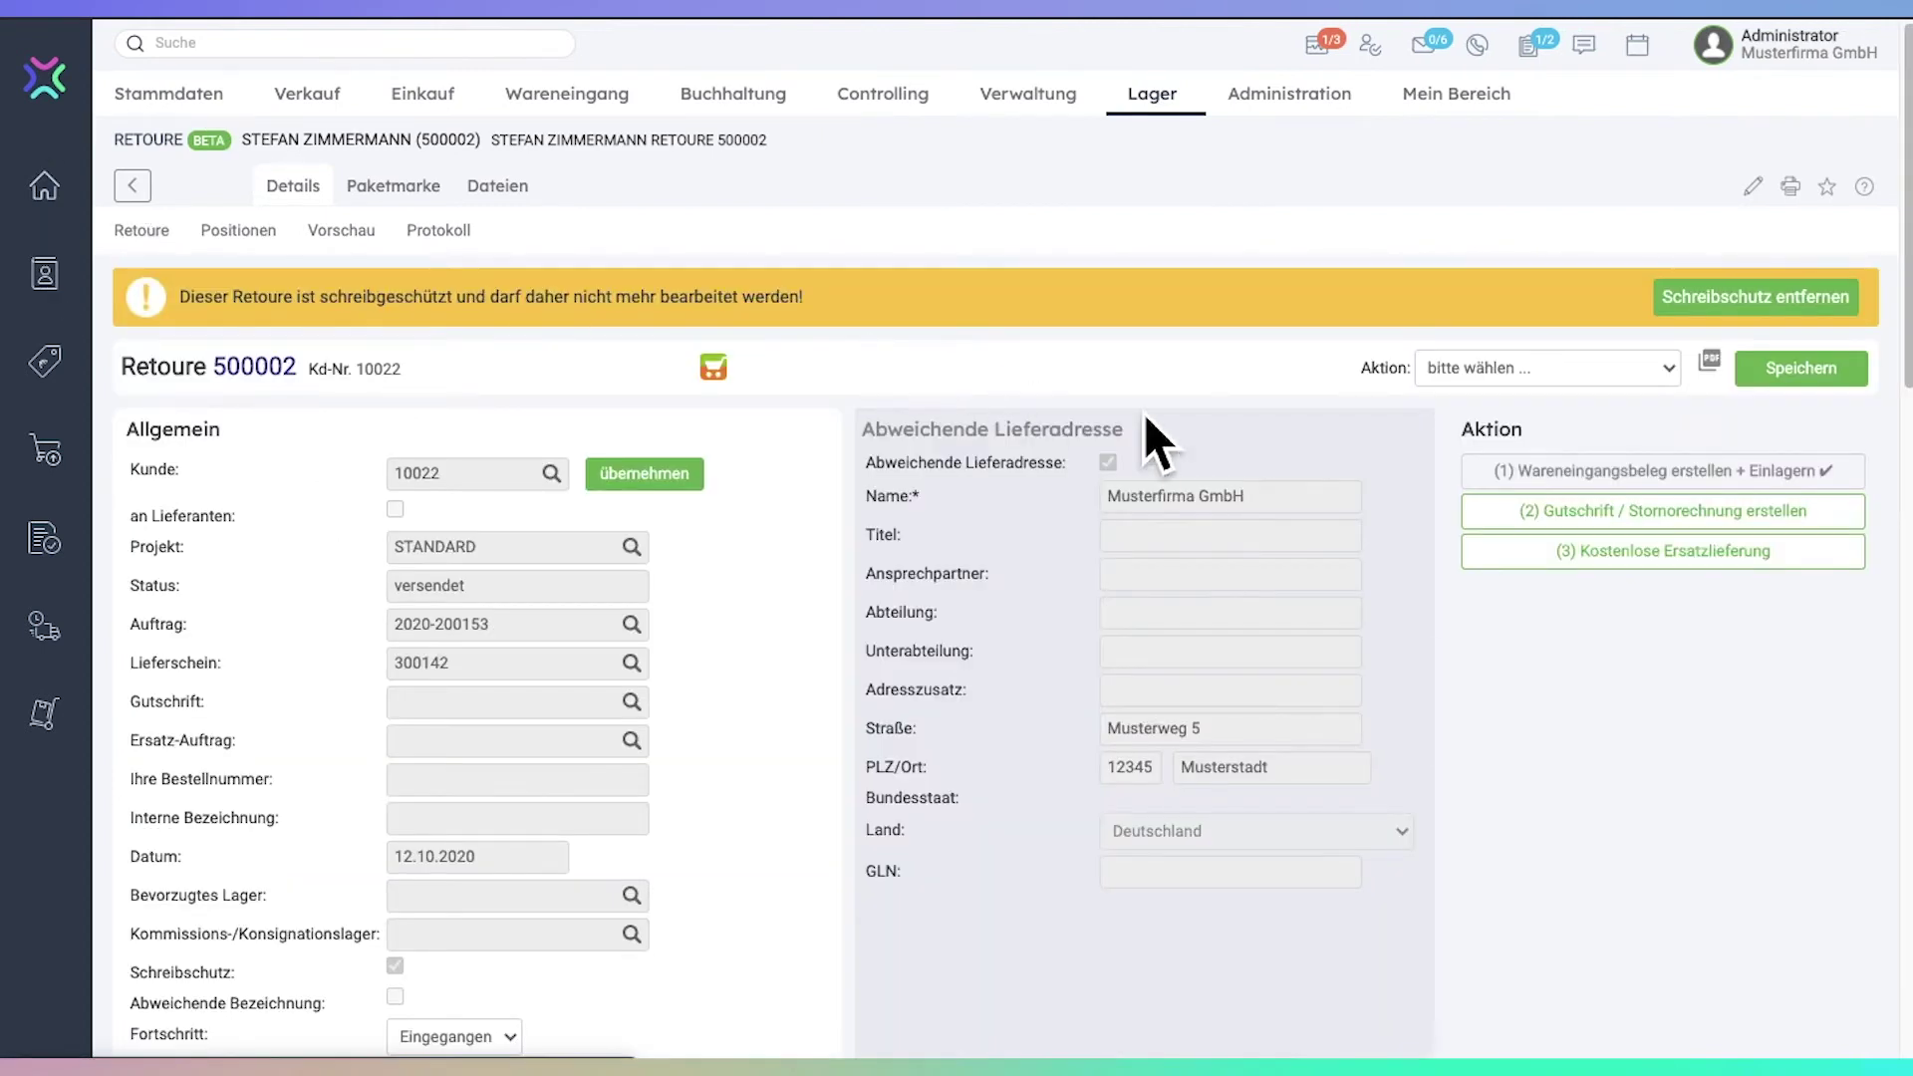
Create a Gutschrift / Stornorechnung from the Fahrrad return, check its positions, and start the release
{"action": "left_click", "coordinate": [1569, 518]}
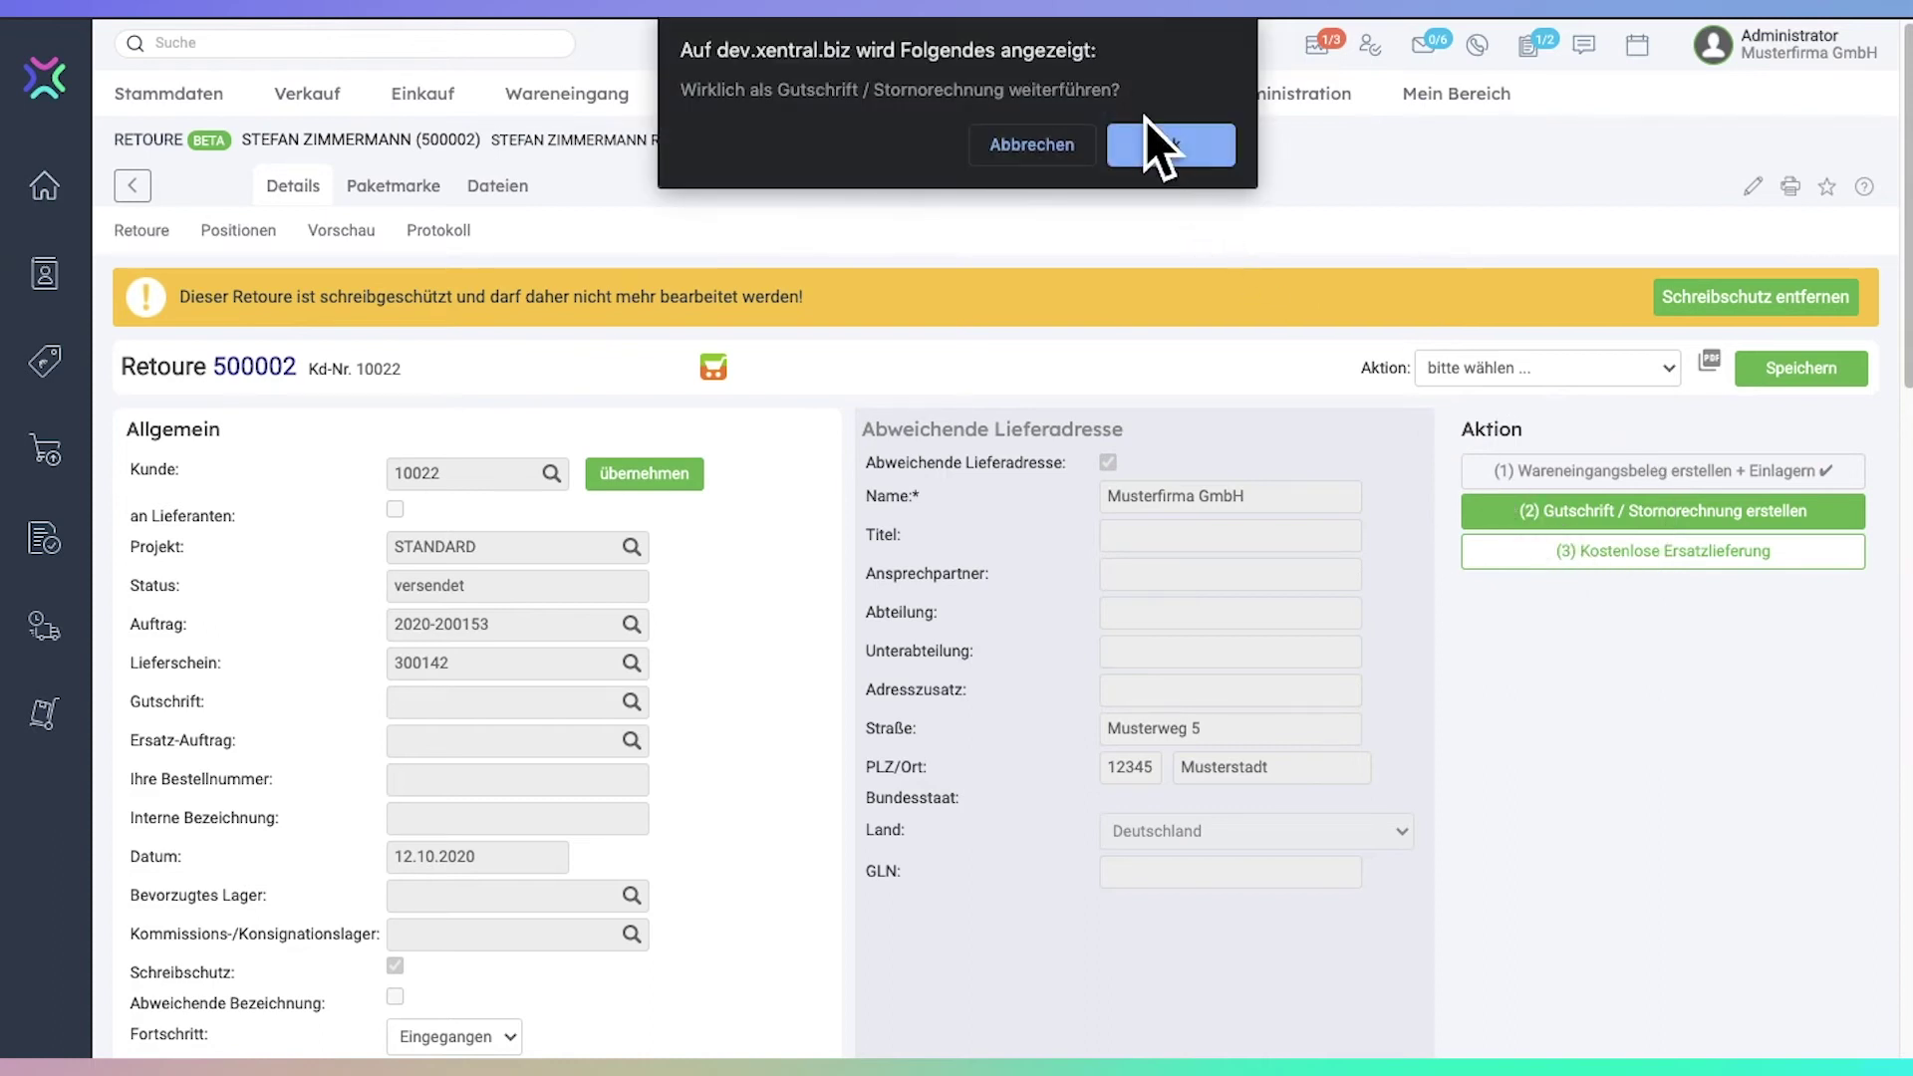
{"action": "left_click", "coordinate": [1185, 164]}
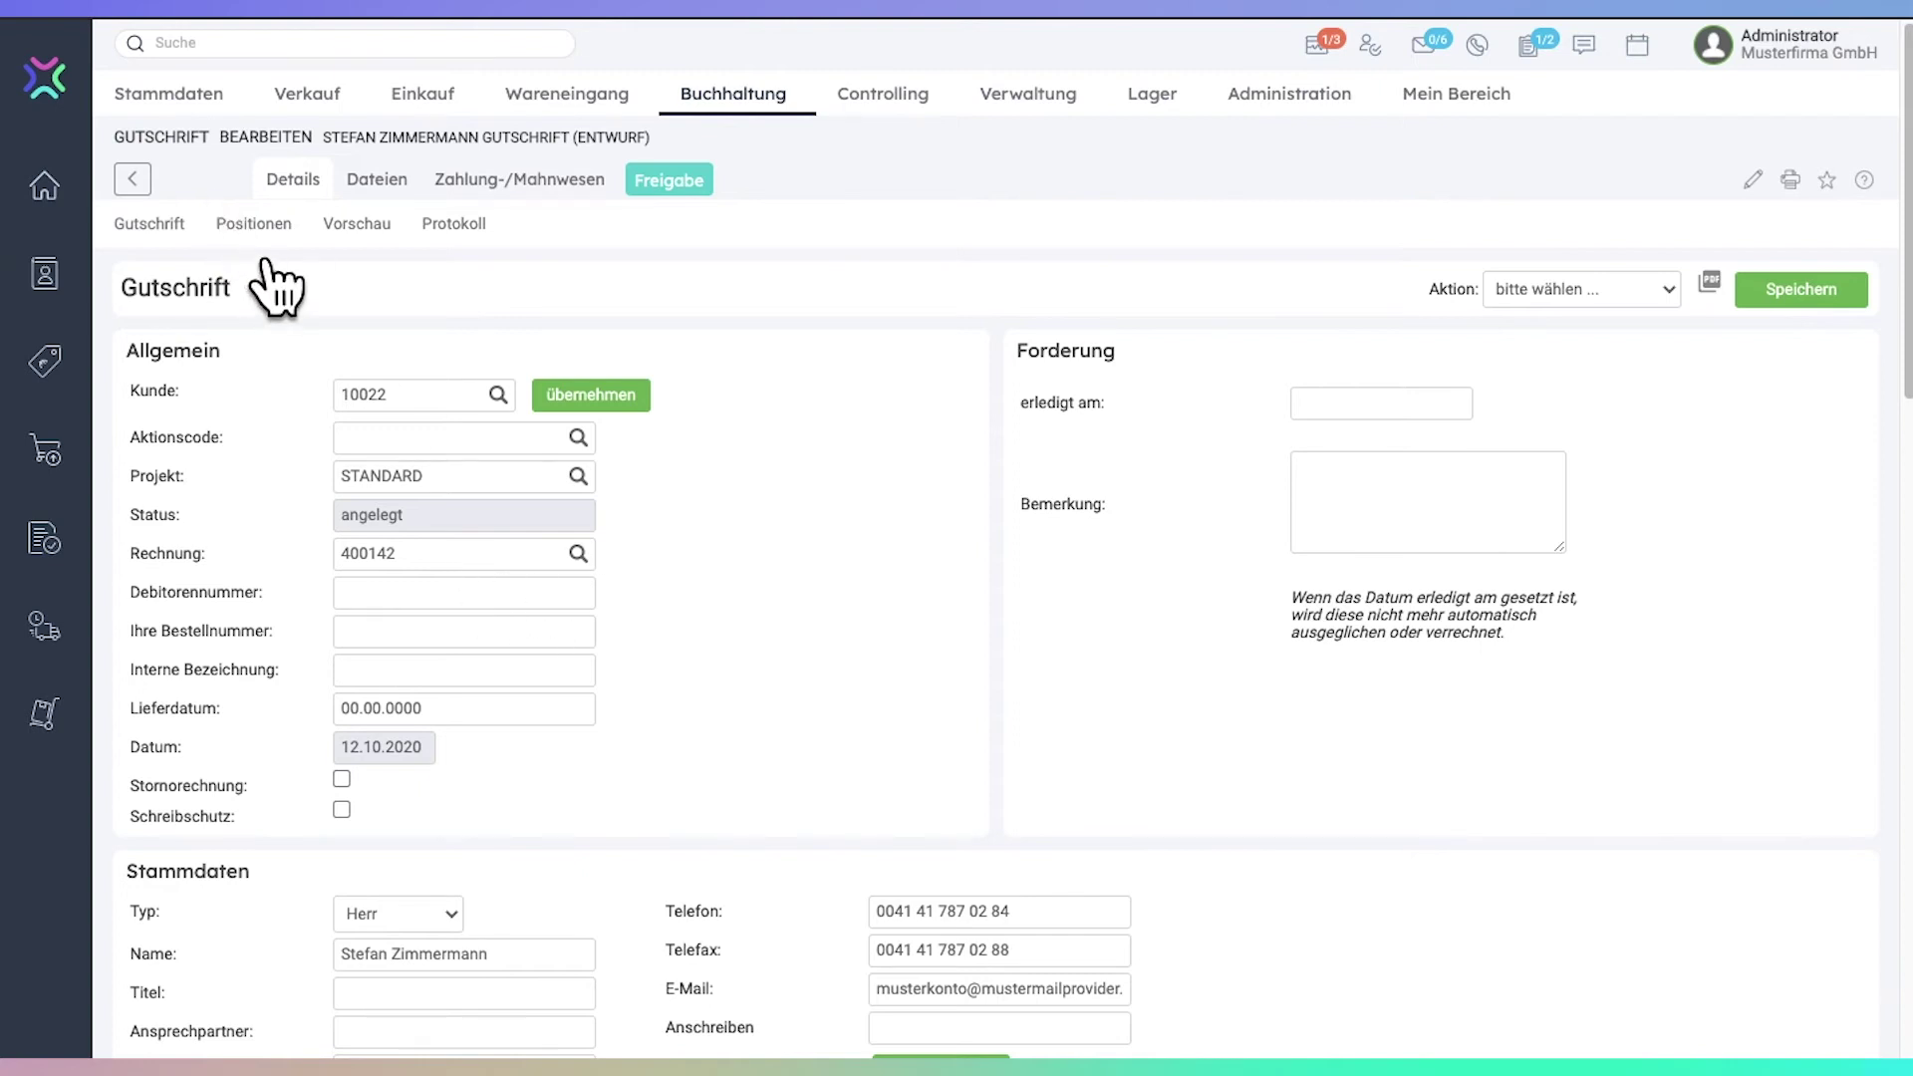
{"action": "left_click_drag", "start_coordinate": [418, 577], "coordinate": [357, 583]}
{"action": "left_click", "coordinate": [294, 225]}
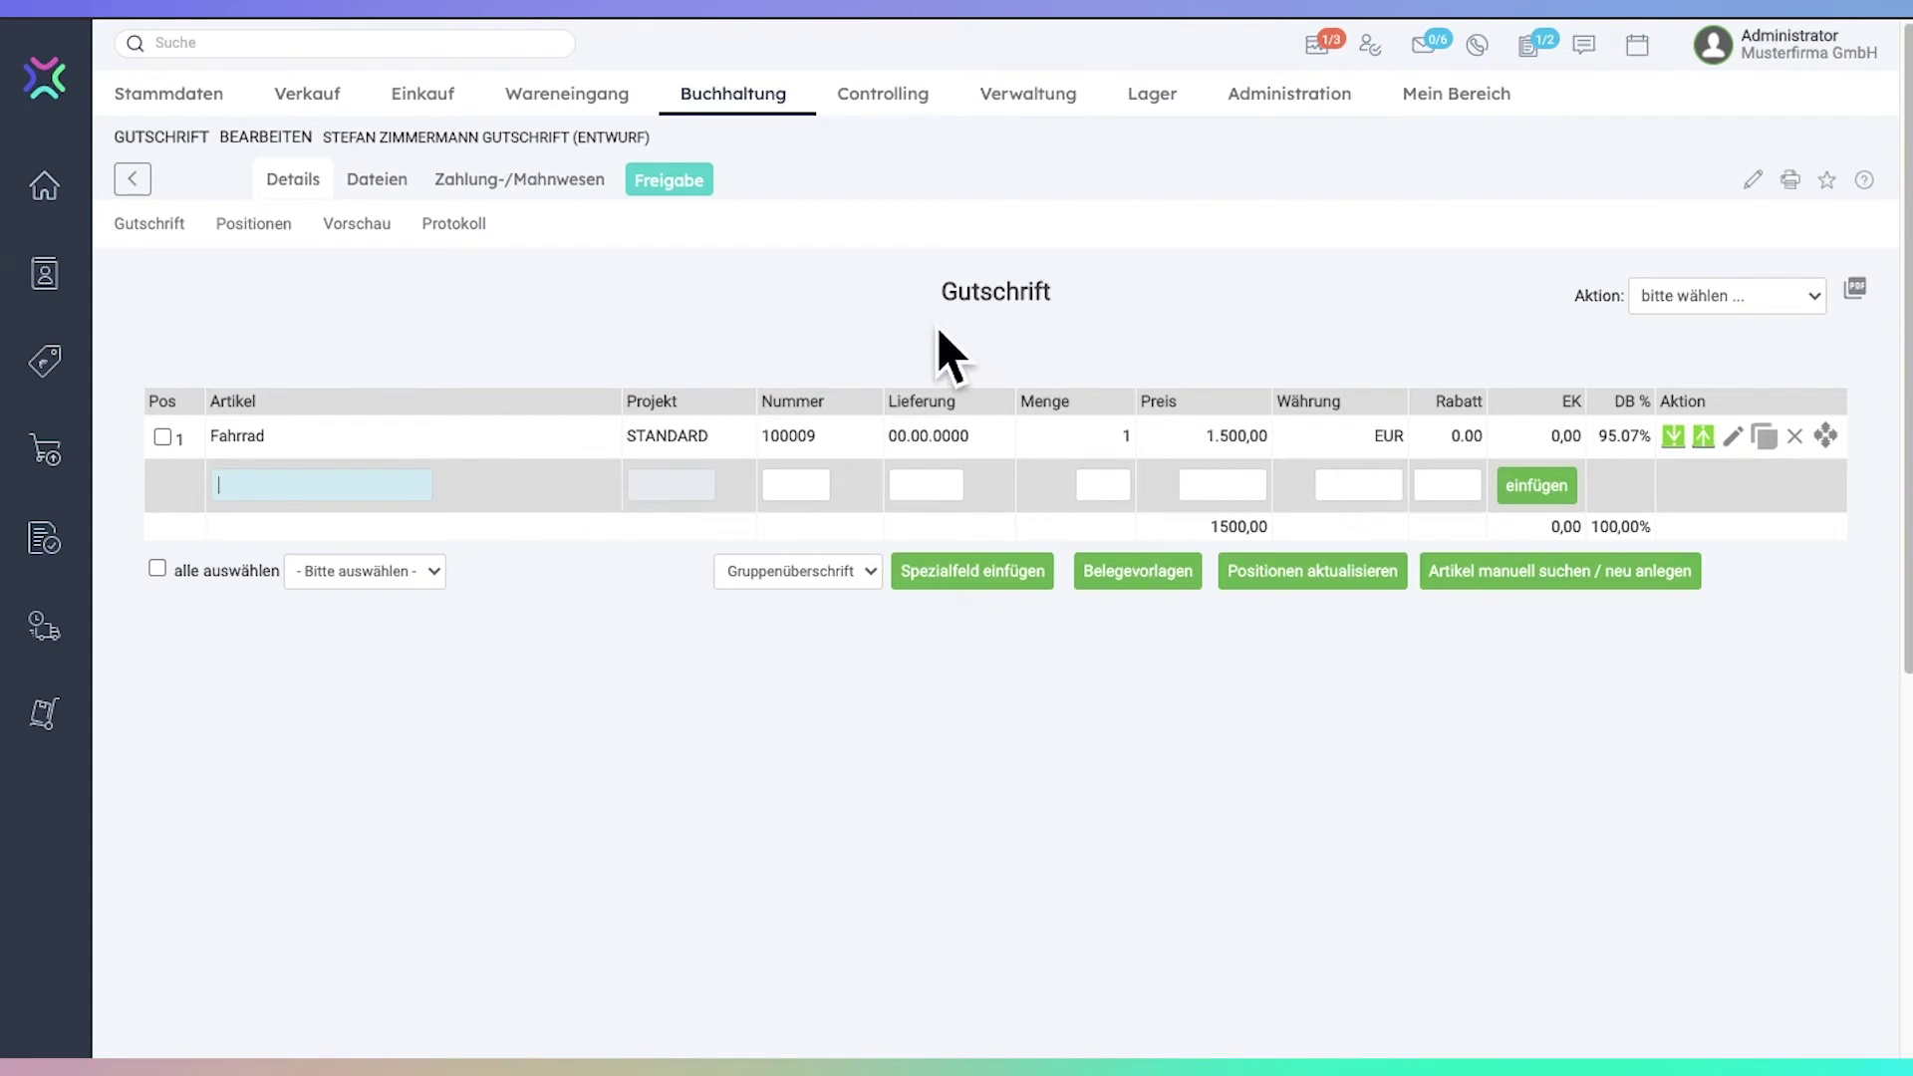
{"action": "left_click", "coordinate": [697, 185]}
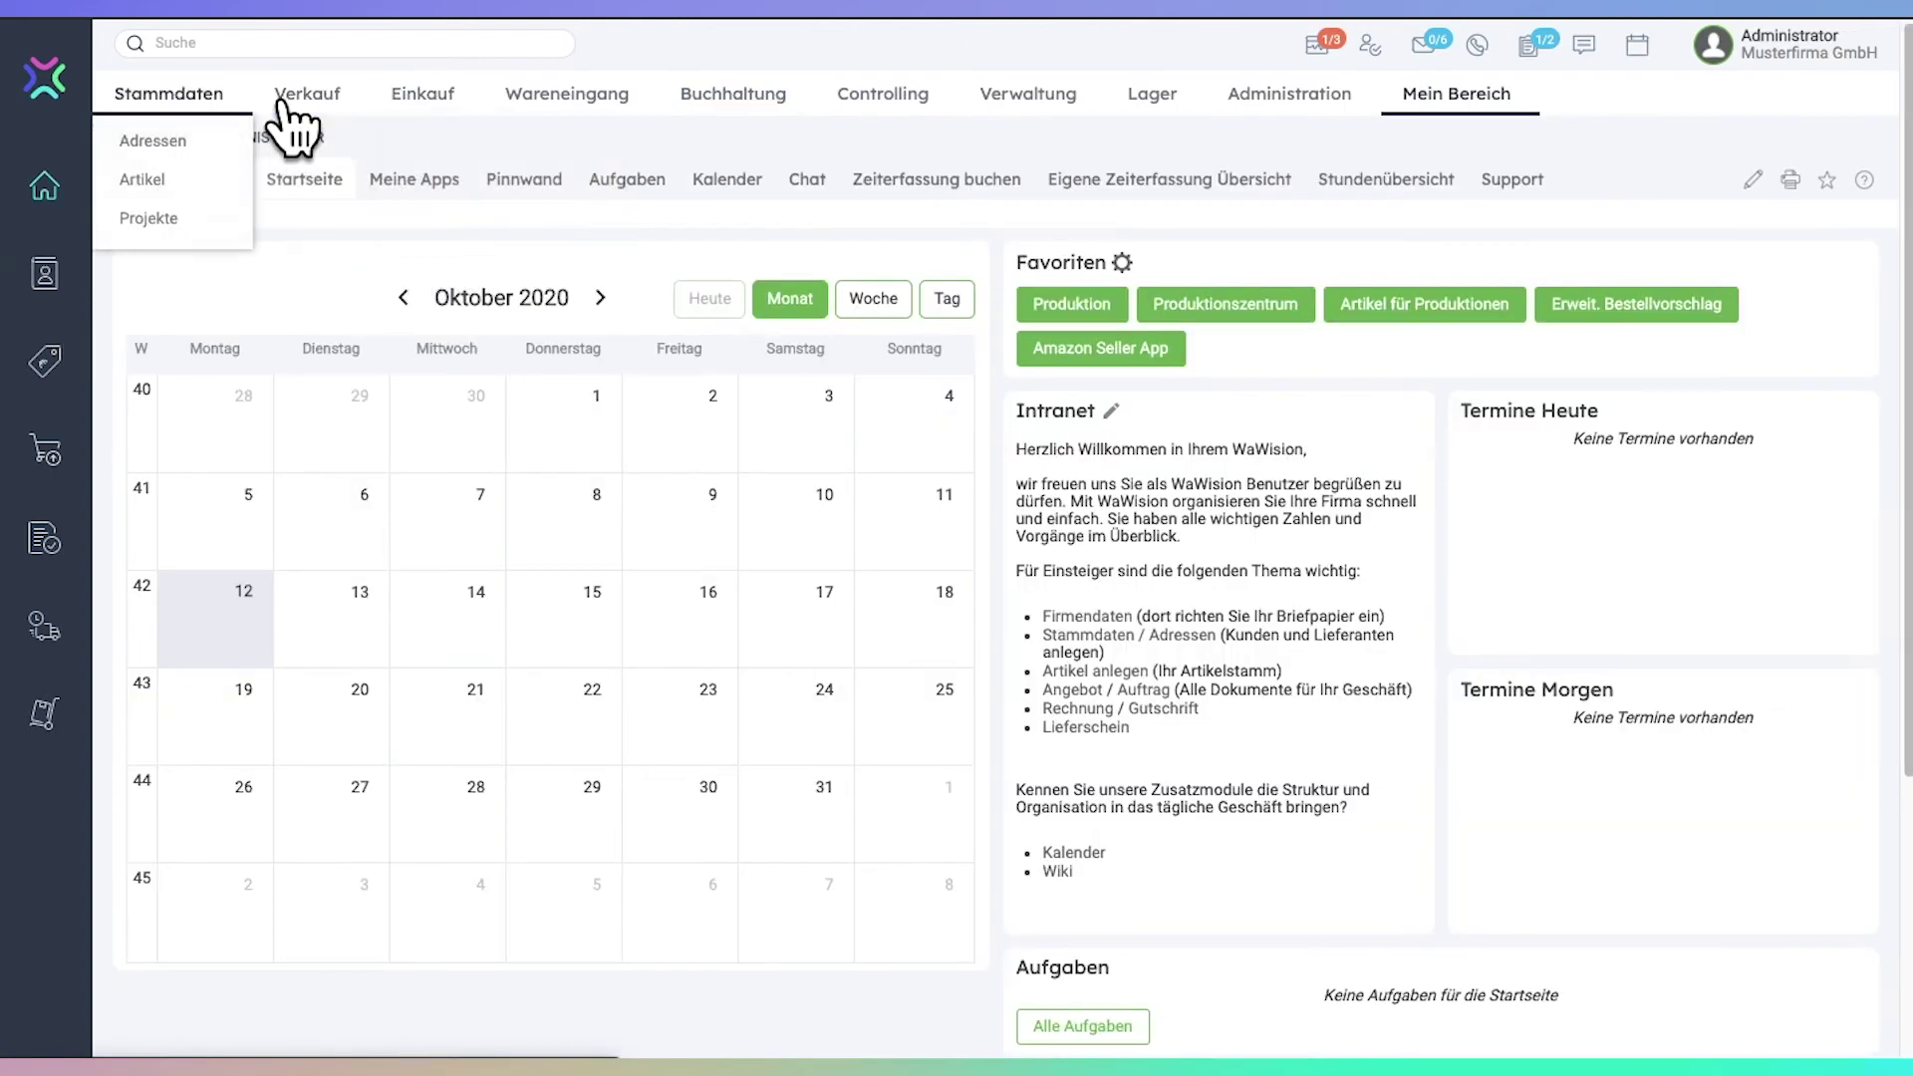
Open the completed sales order for the Schraubenzieher and continue it as a Retoure
{"action": "mouse_move", "coordinate": [364, 108]}
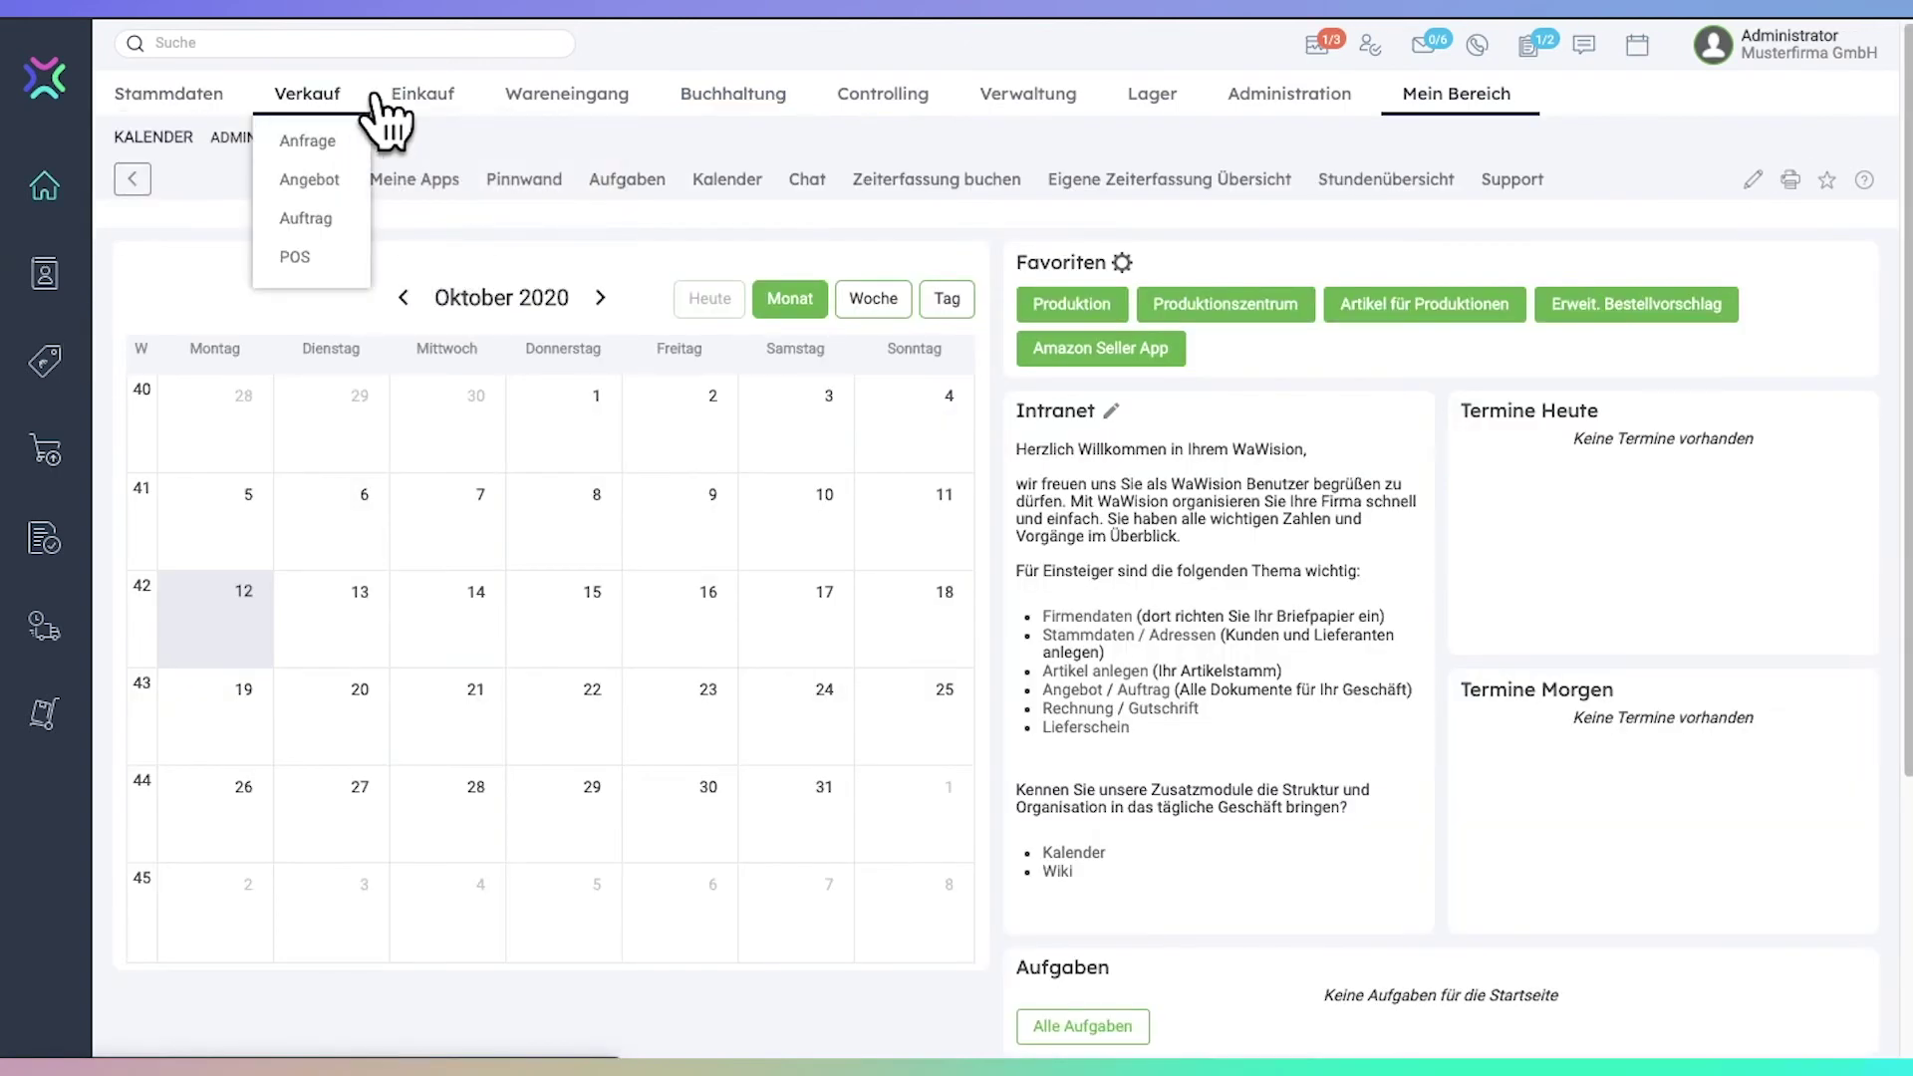
{"action": "left_click", "coordinate": [349, 227]}
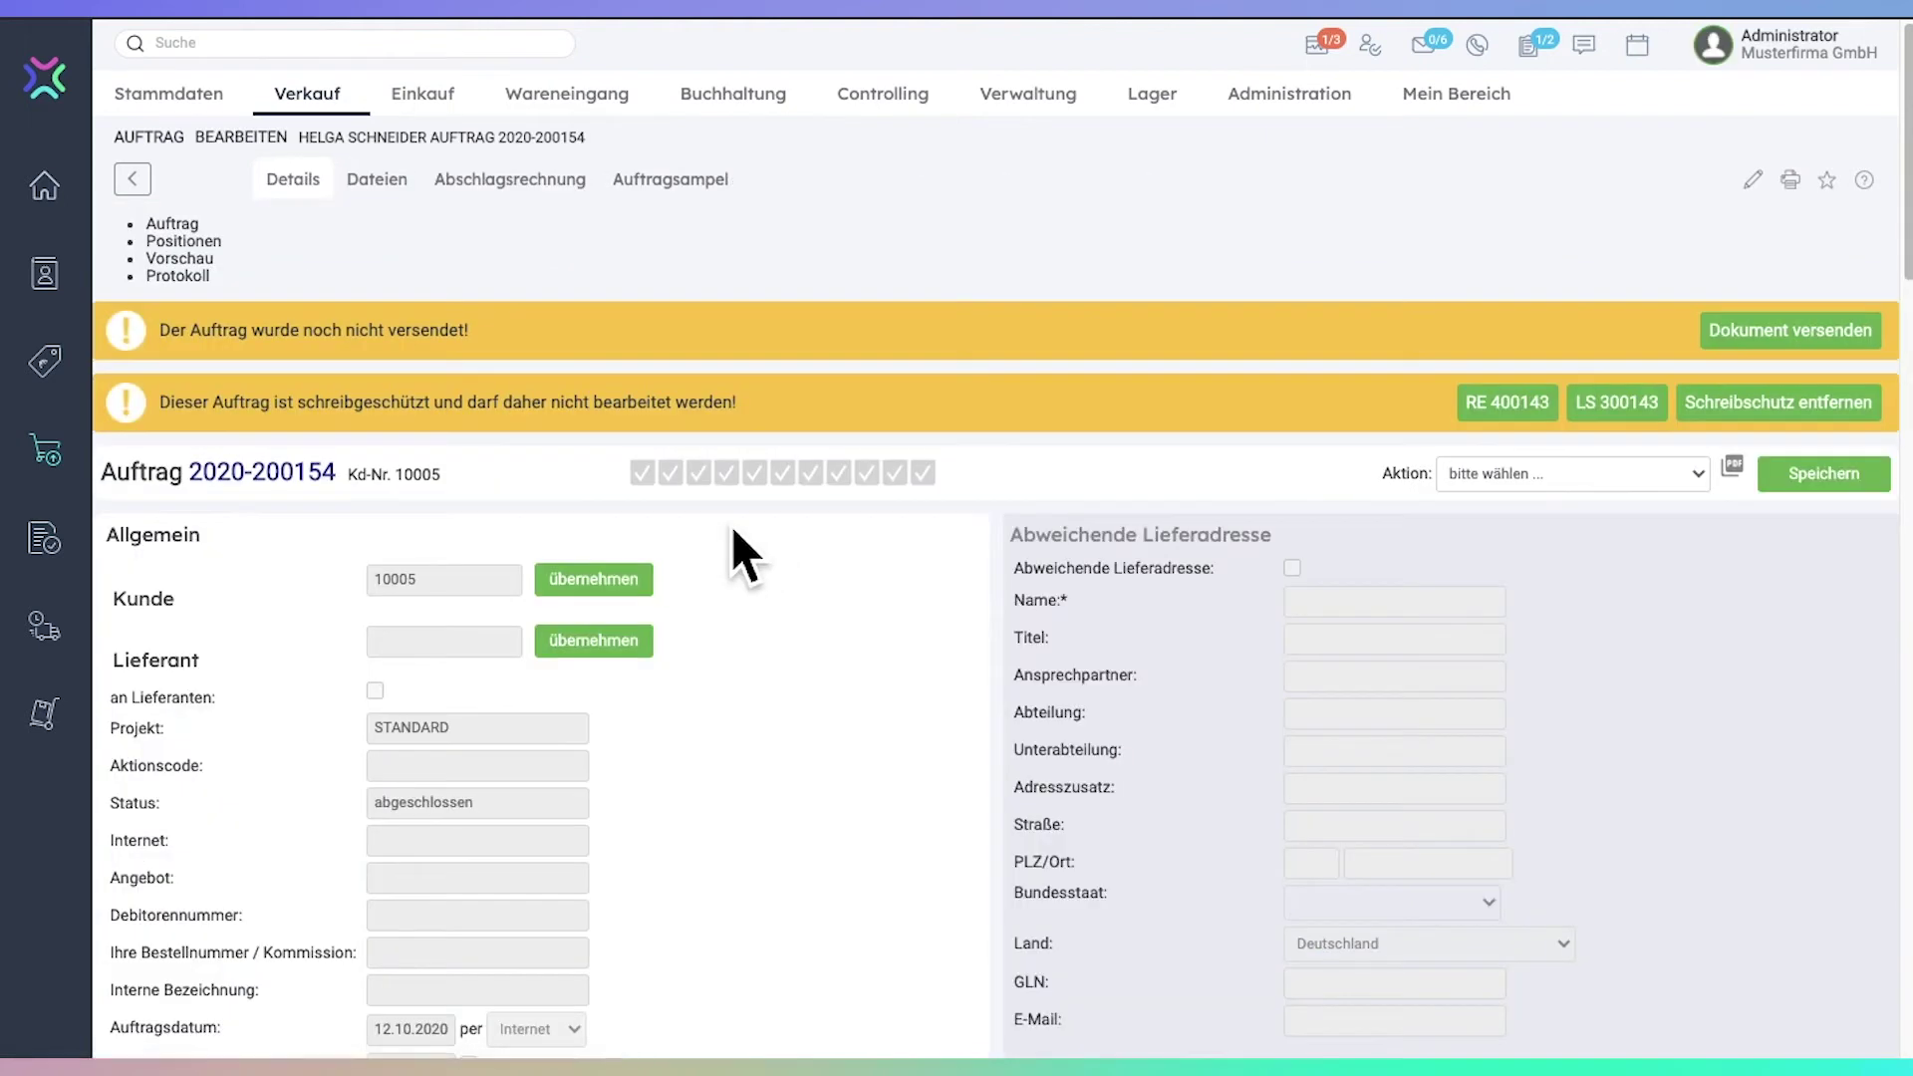
{"action": "left_click", "coordinate": [1510, 439]}
{"action": "left_click", "coordinate": [1580, 763]}
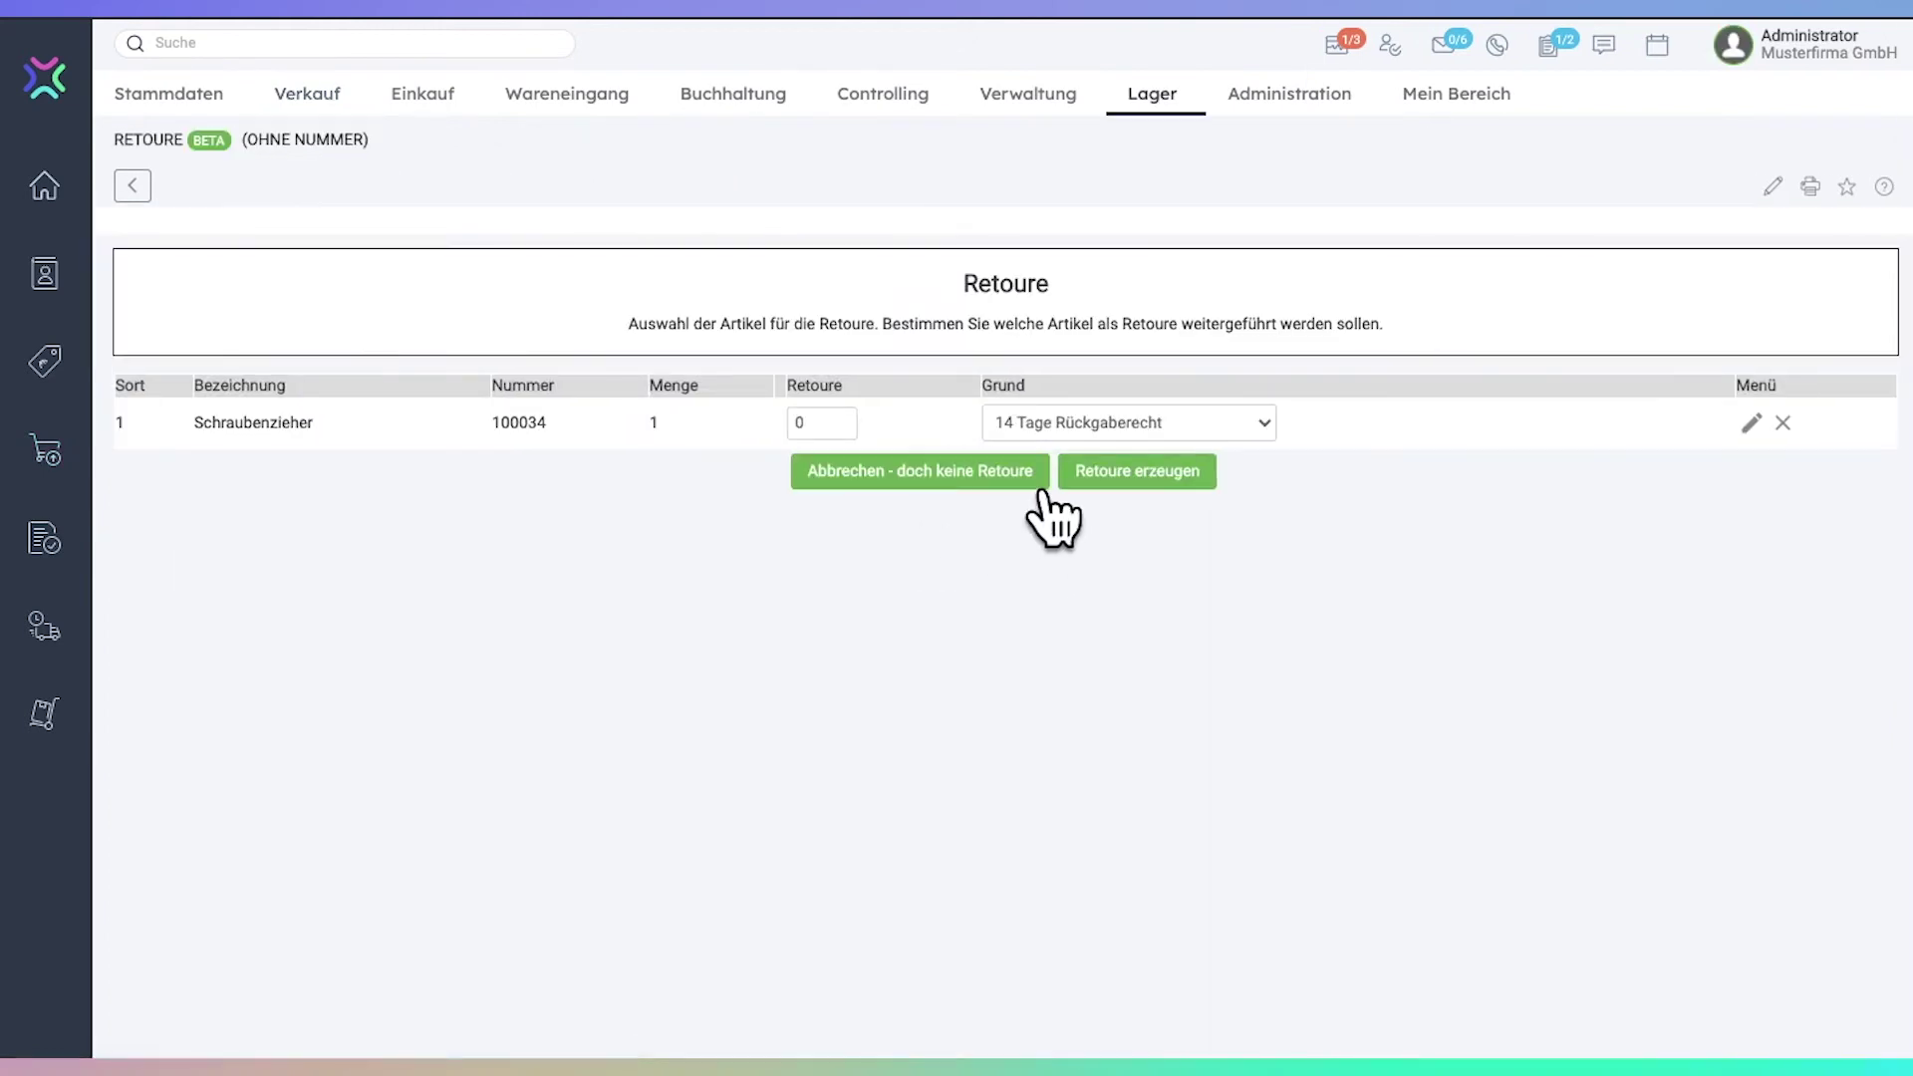
Set the Schraubenzieher's return quantity to 1 and generate the return with the reason 14 Tage Rückgaberecht
{"action": "double_click", "coordinate": [802, 427]}
{"action": "type", "text": "1"}
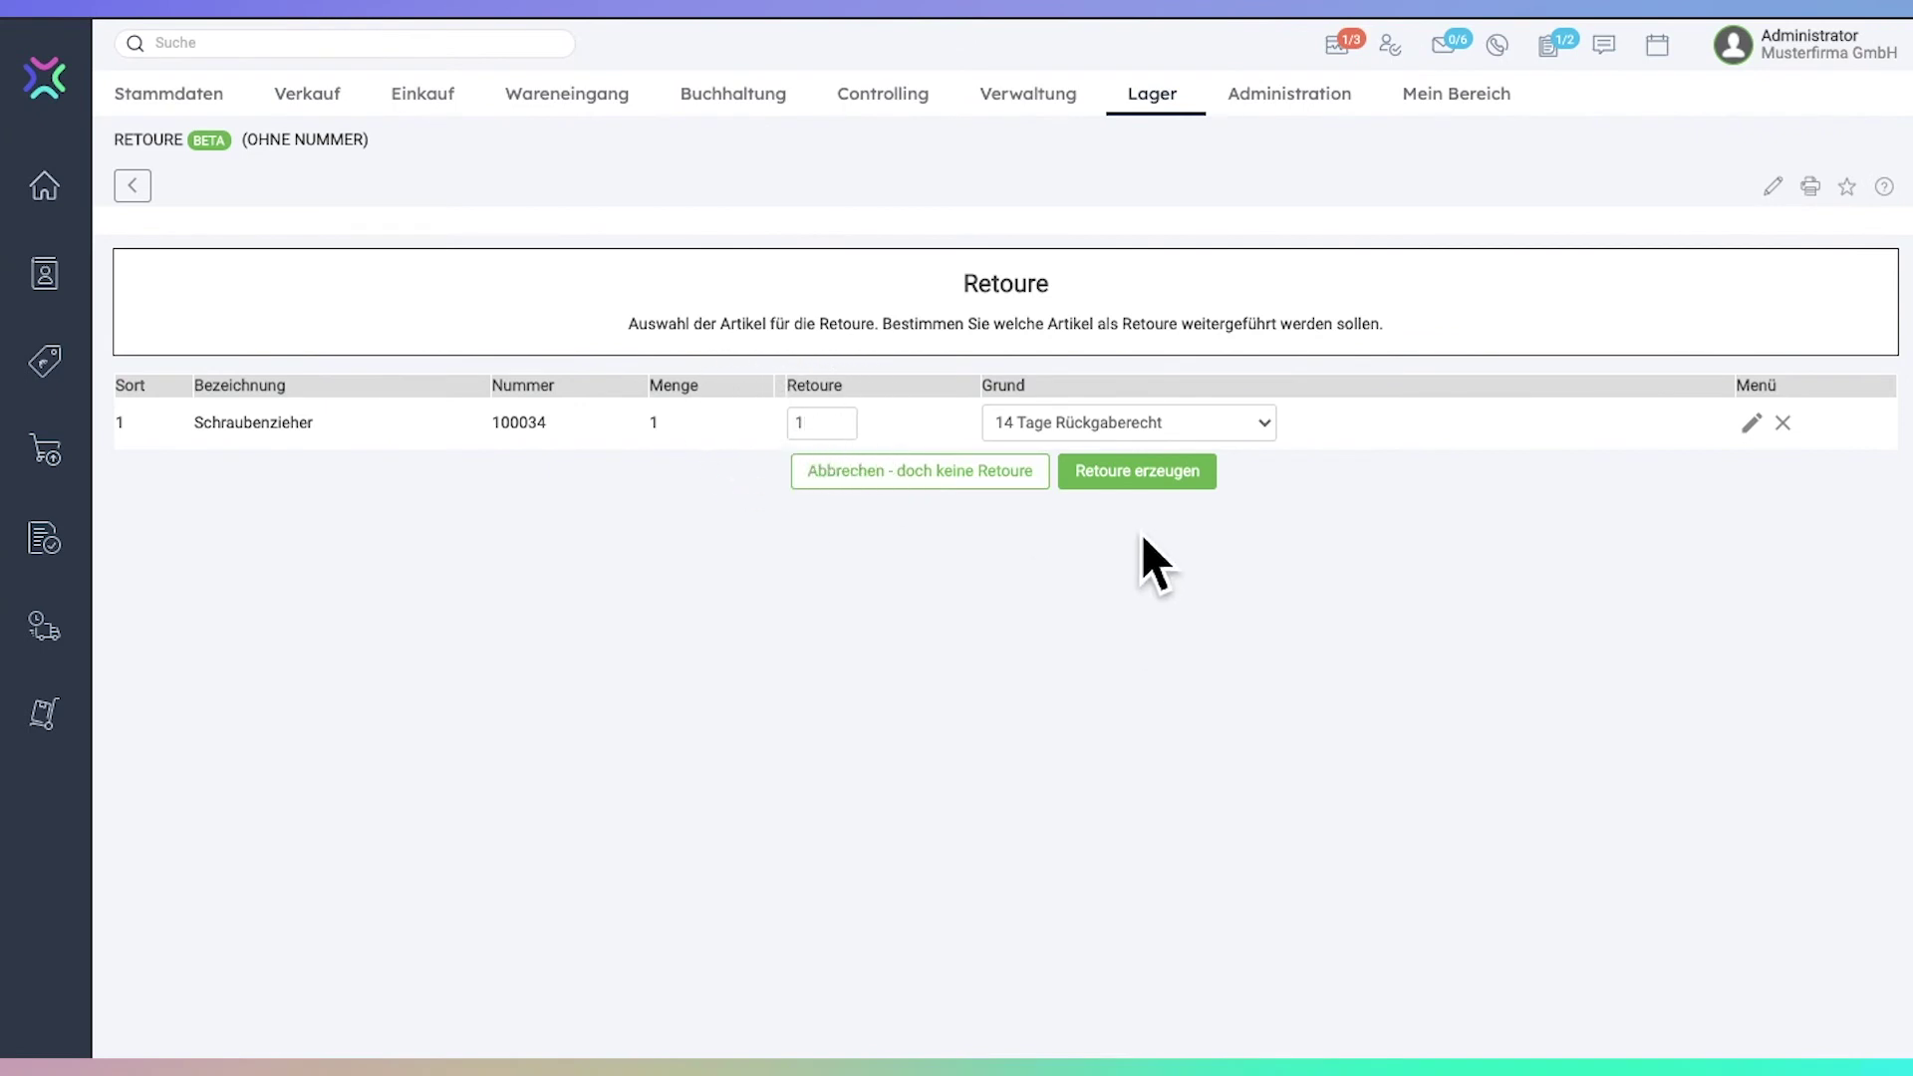
{"action": "left_click", "coordinate": [1192, 492]}
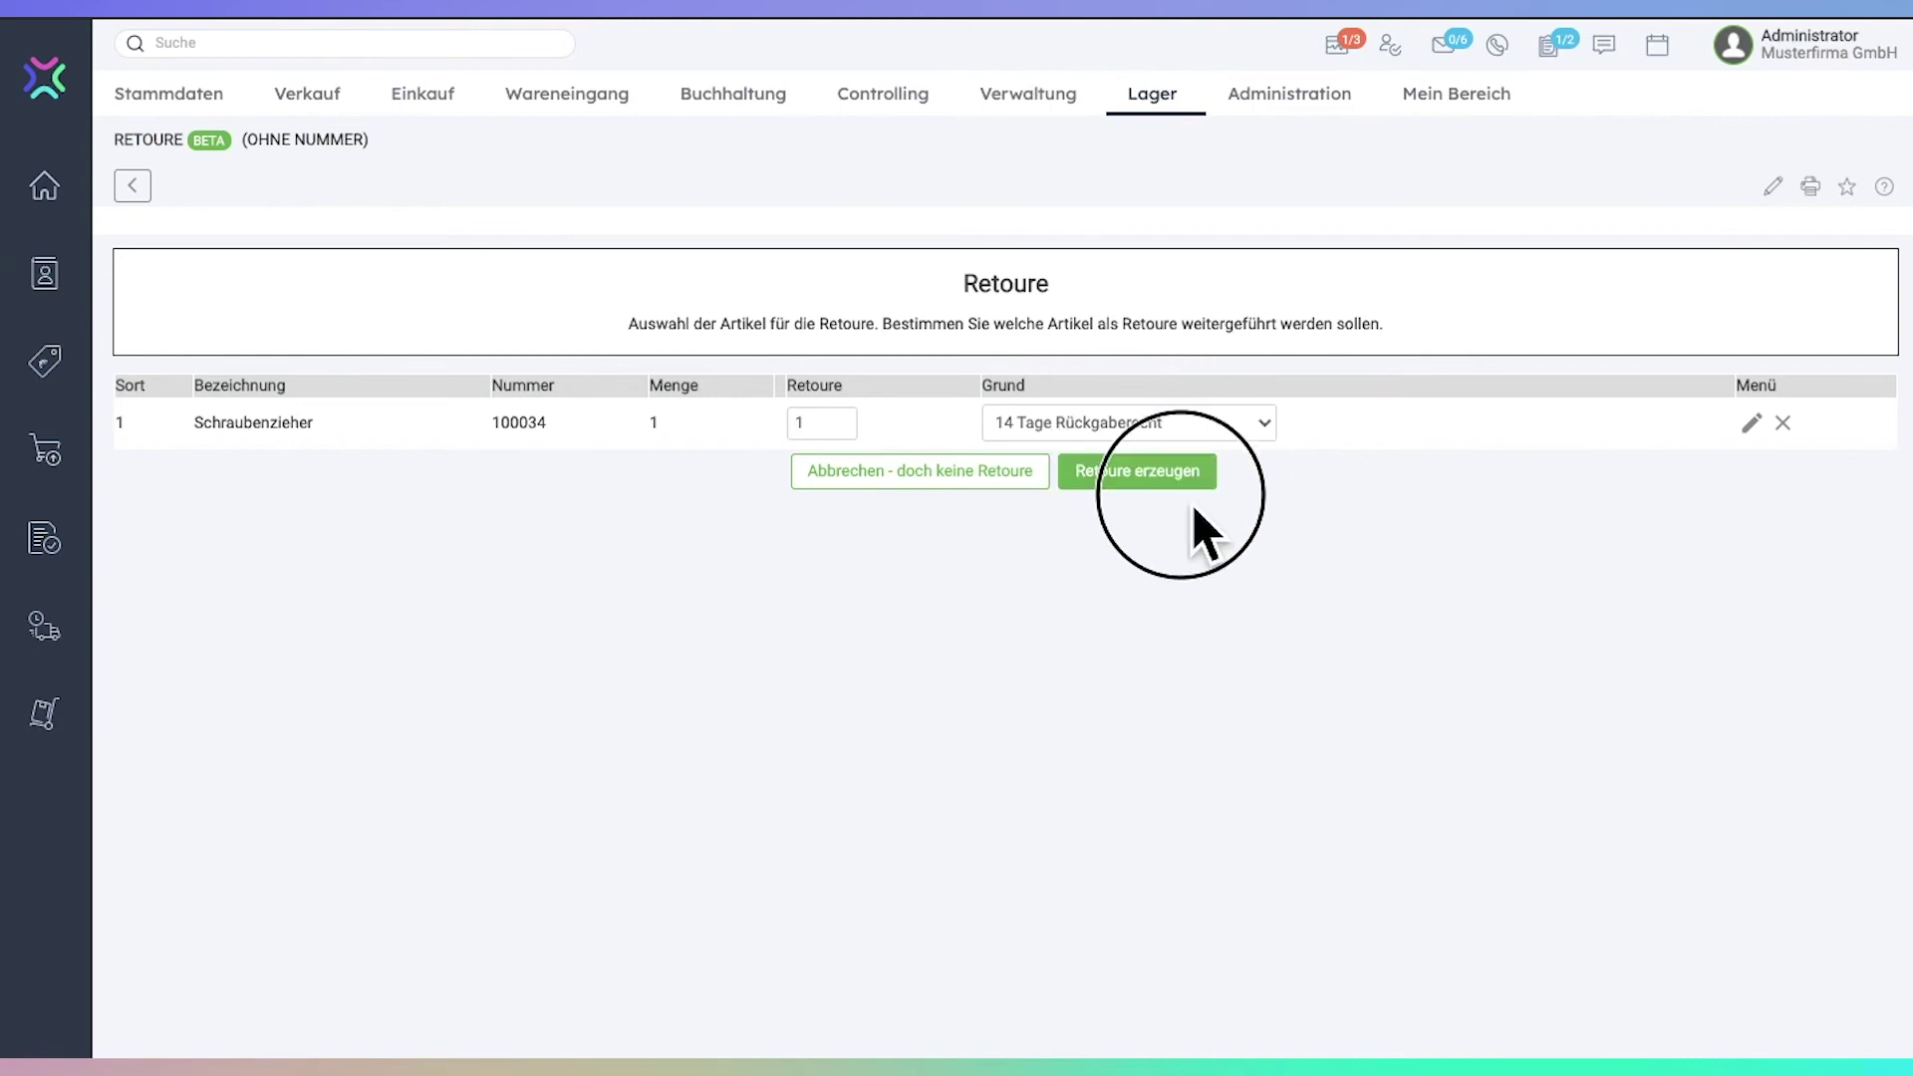
{"action": "left_click", "coordinate": [1182, 491]}
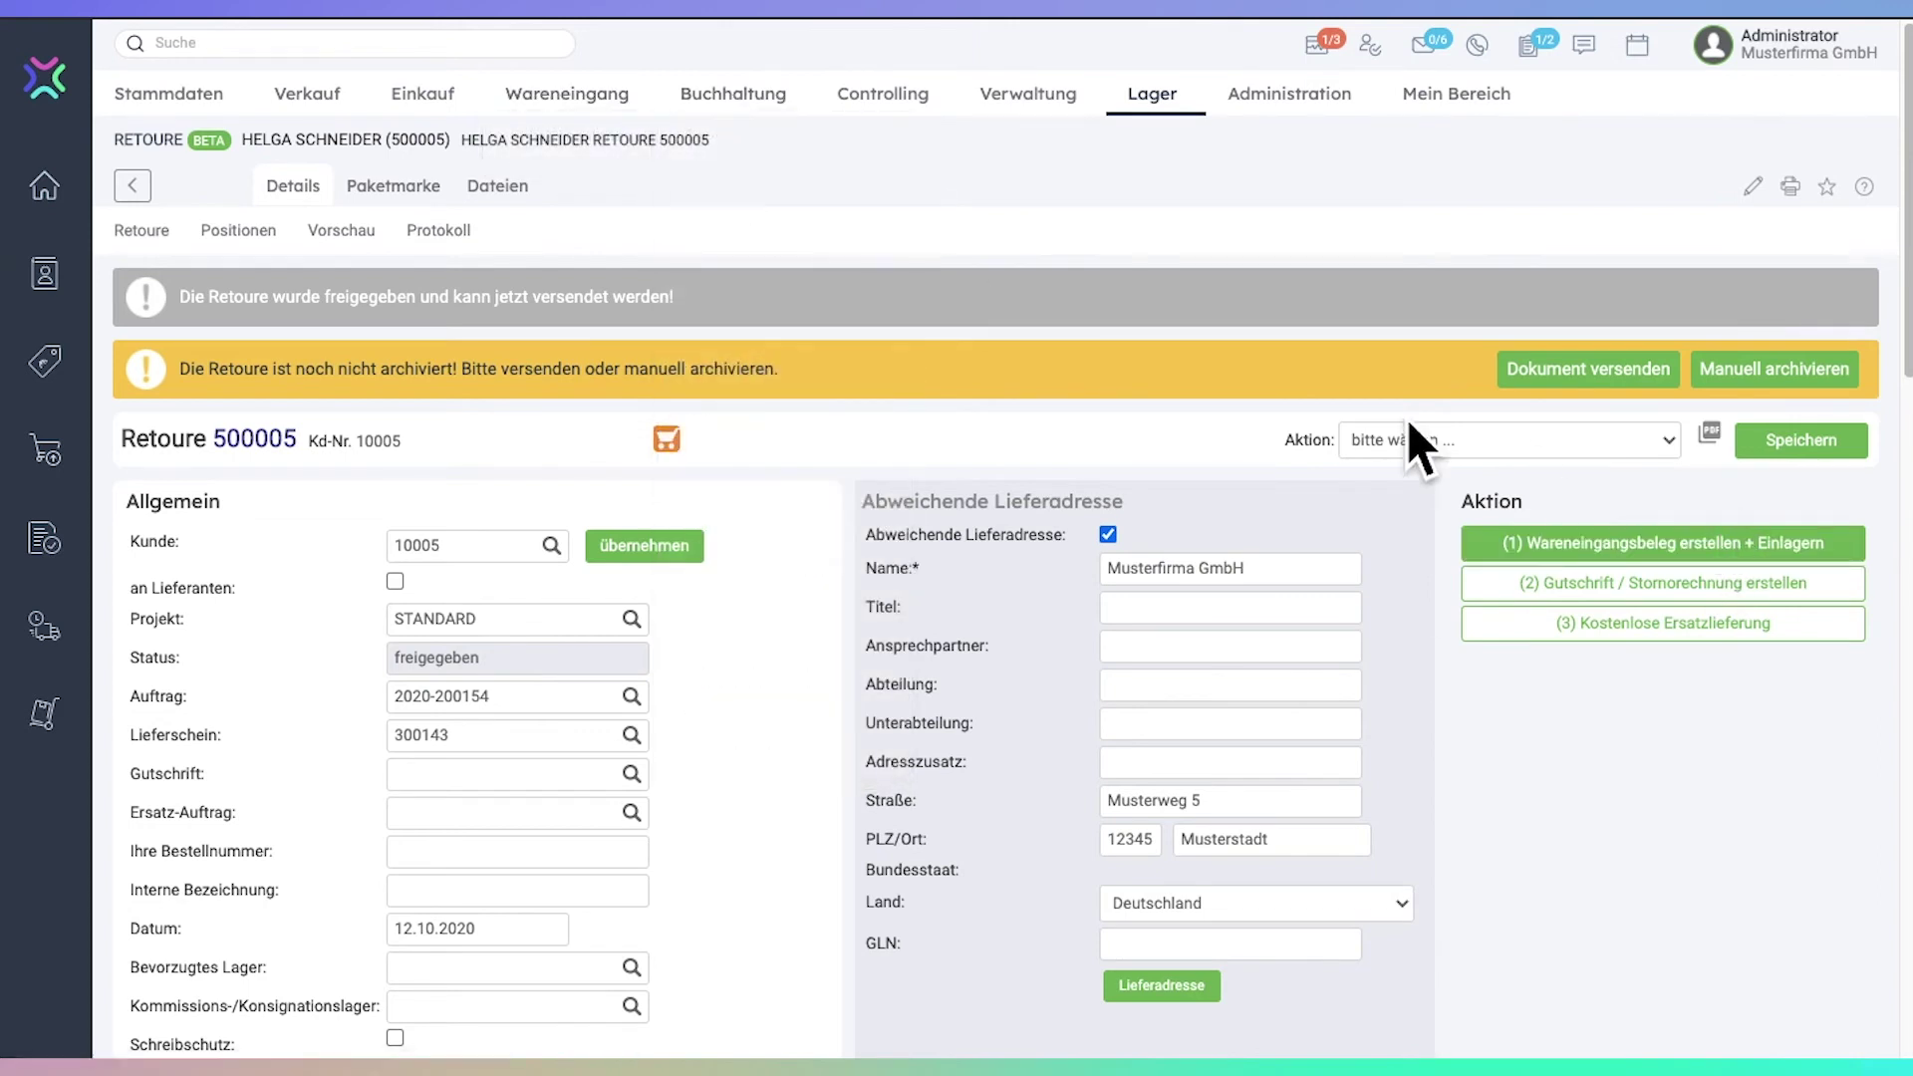
Look up the new return in Paket Annahme by entering its return number in the scan field
{"action": "double_click", "coordinate": [267, 458]}
{"action": "mouse_move", "coordinate": [610, 158]}
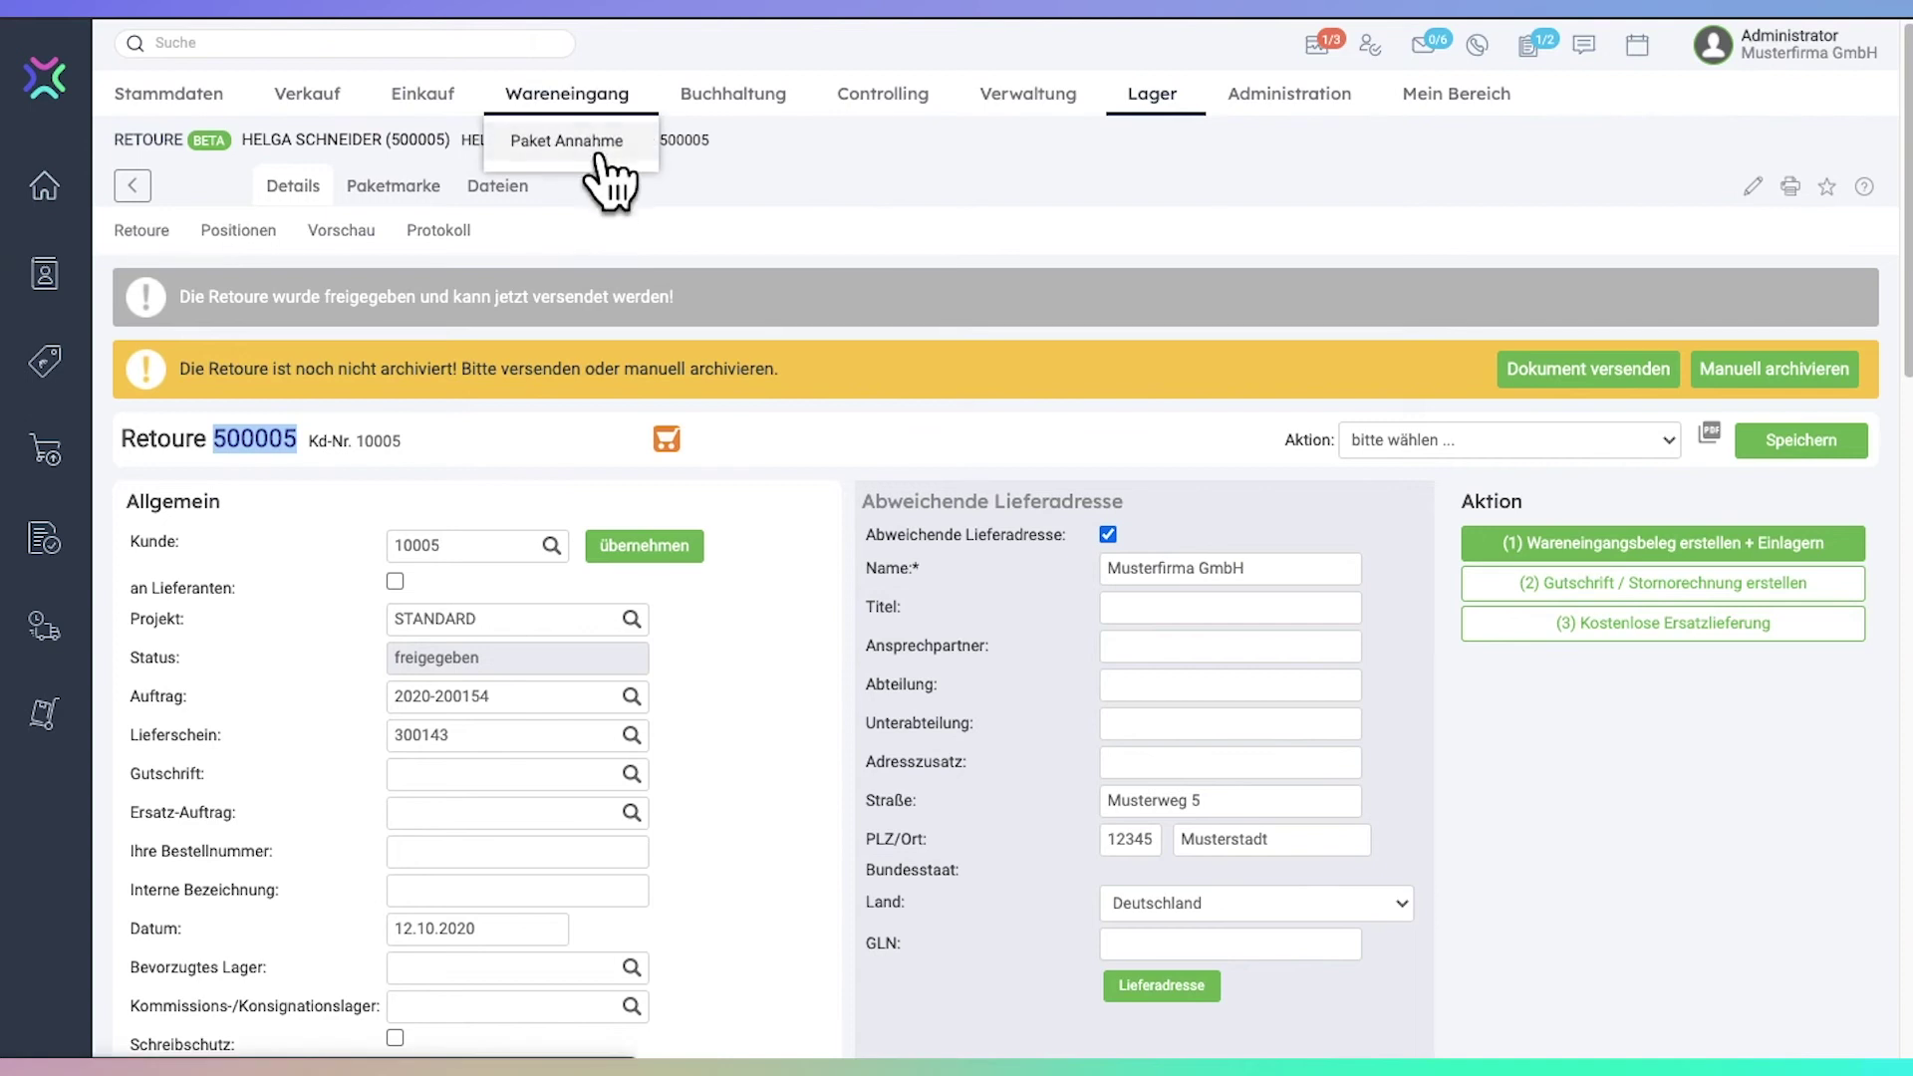
{"action": "left_click", "coordinate": [598, 159]}
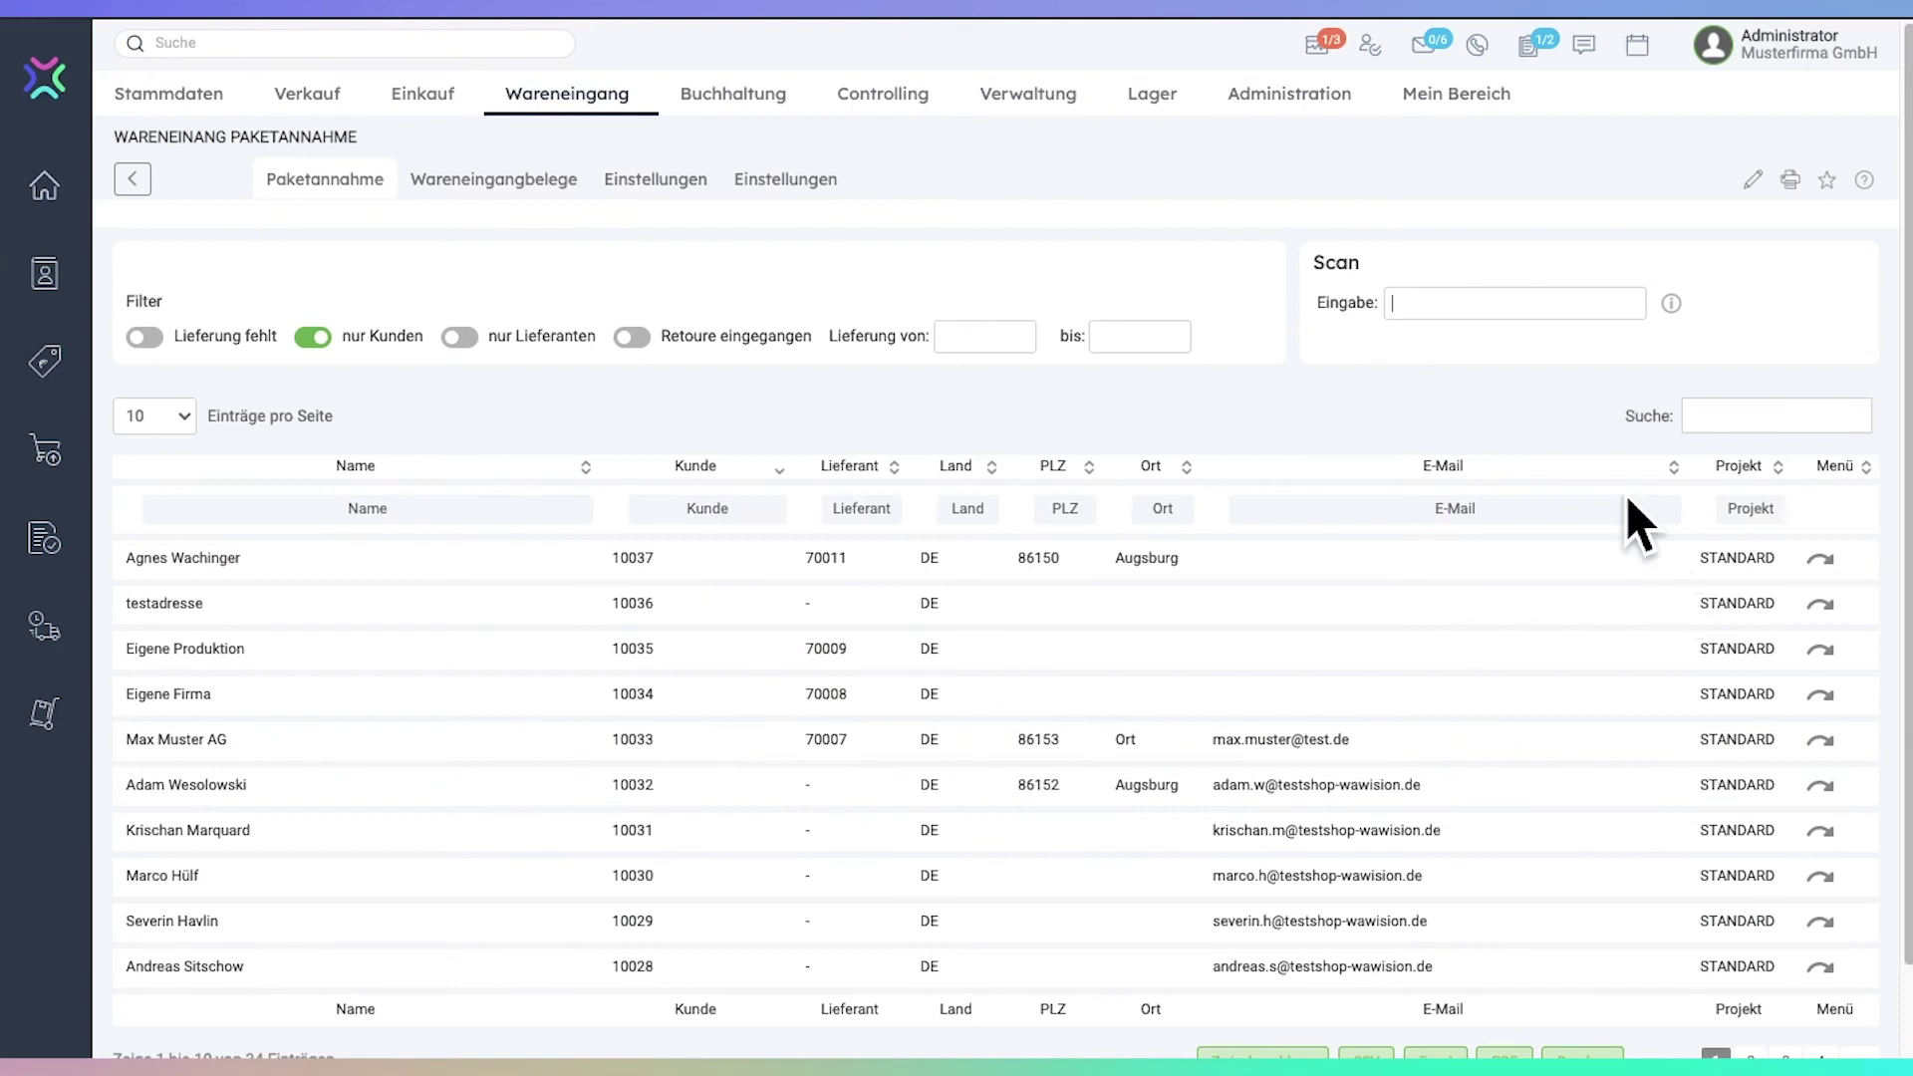
{"action": "type", "text": "500005"}
{"action": "left_click", "coordinate": [1671, 302]}
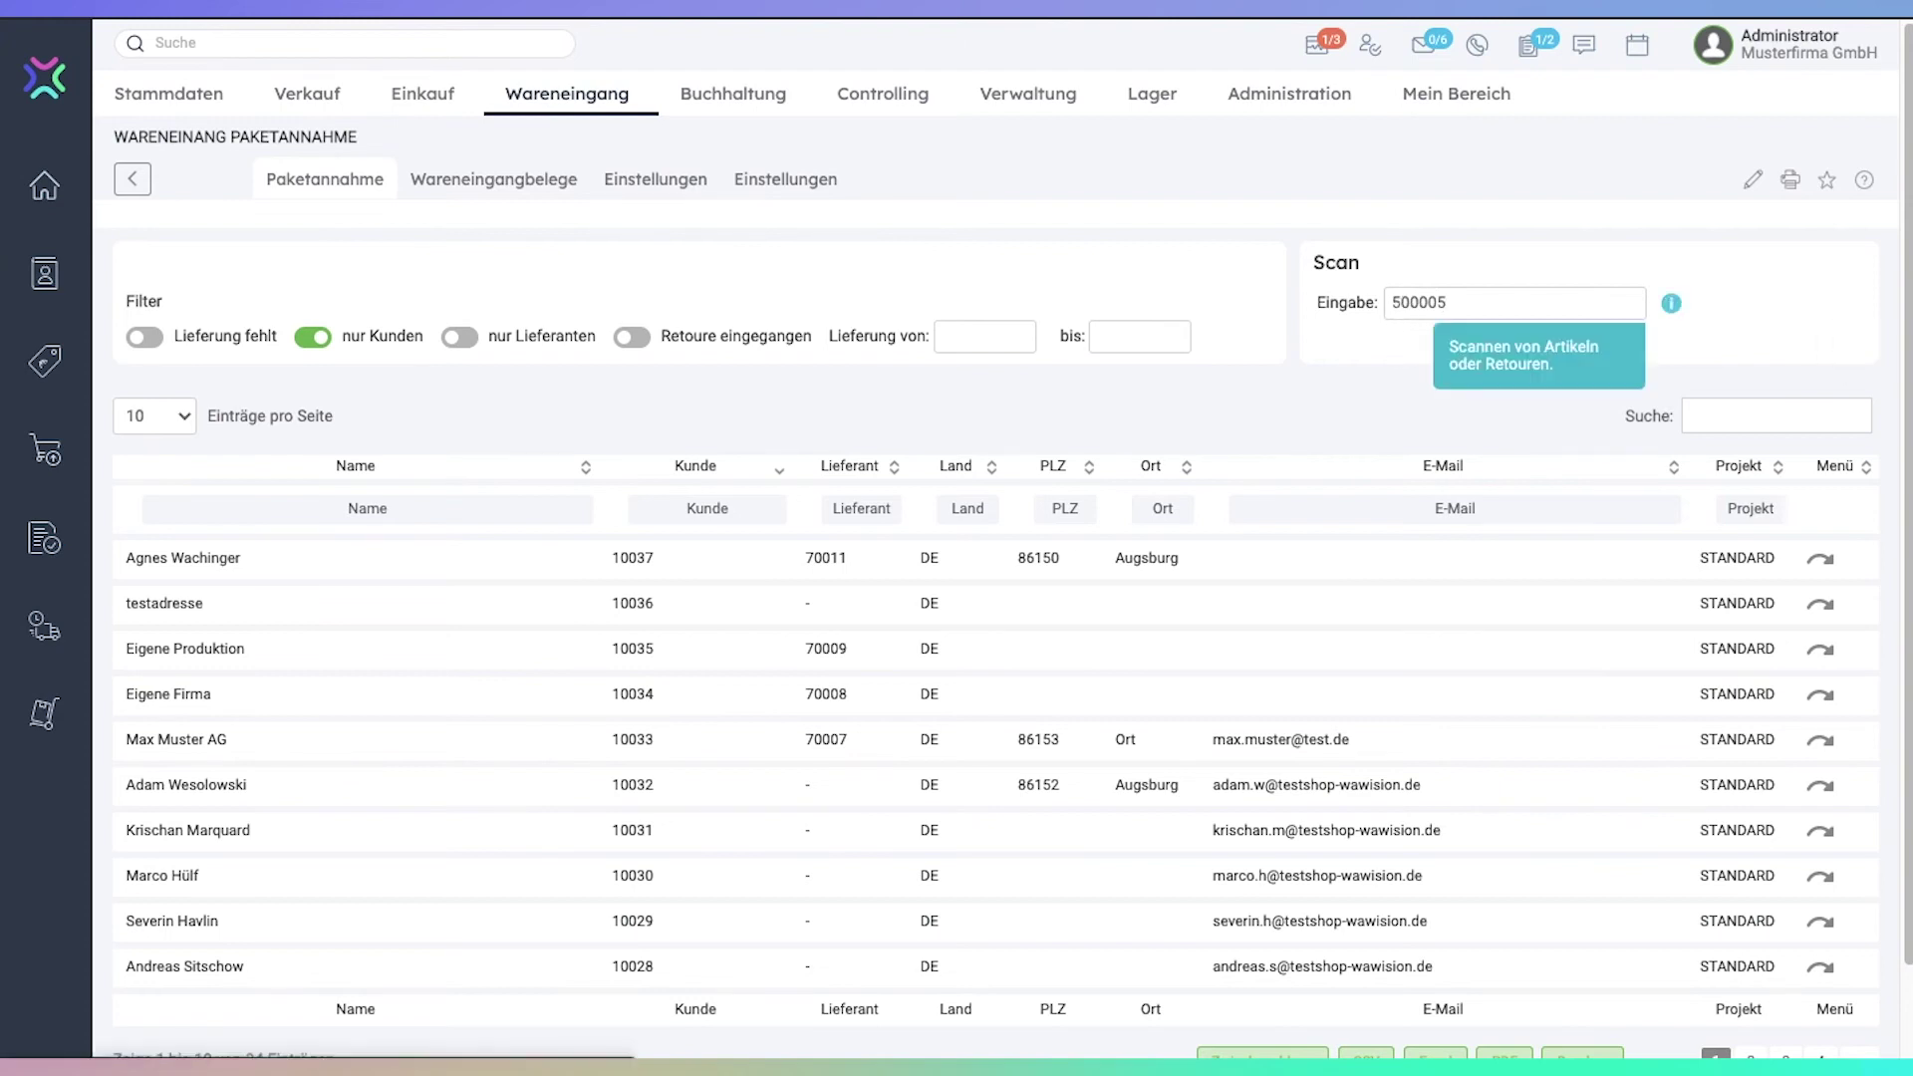
{"action": "left_click", "coordinate": [1645, 333]}
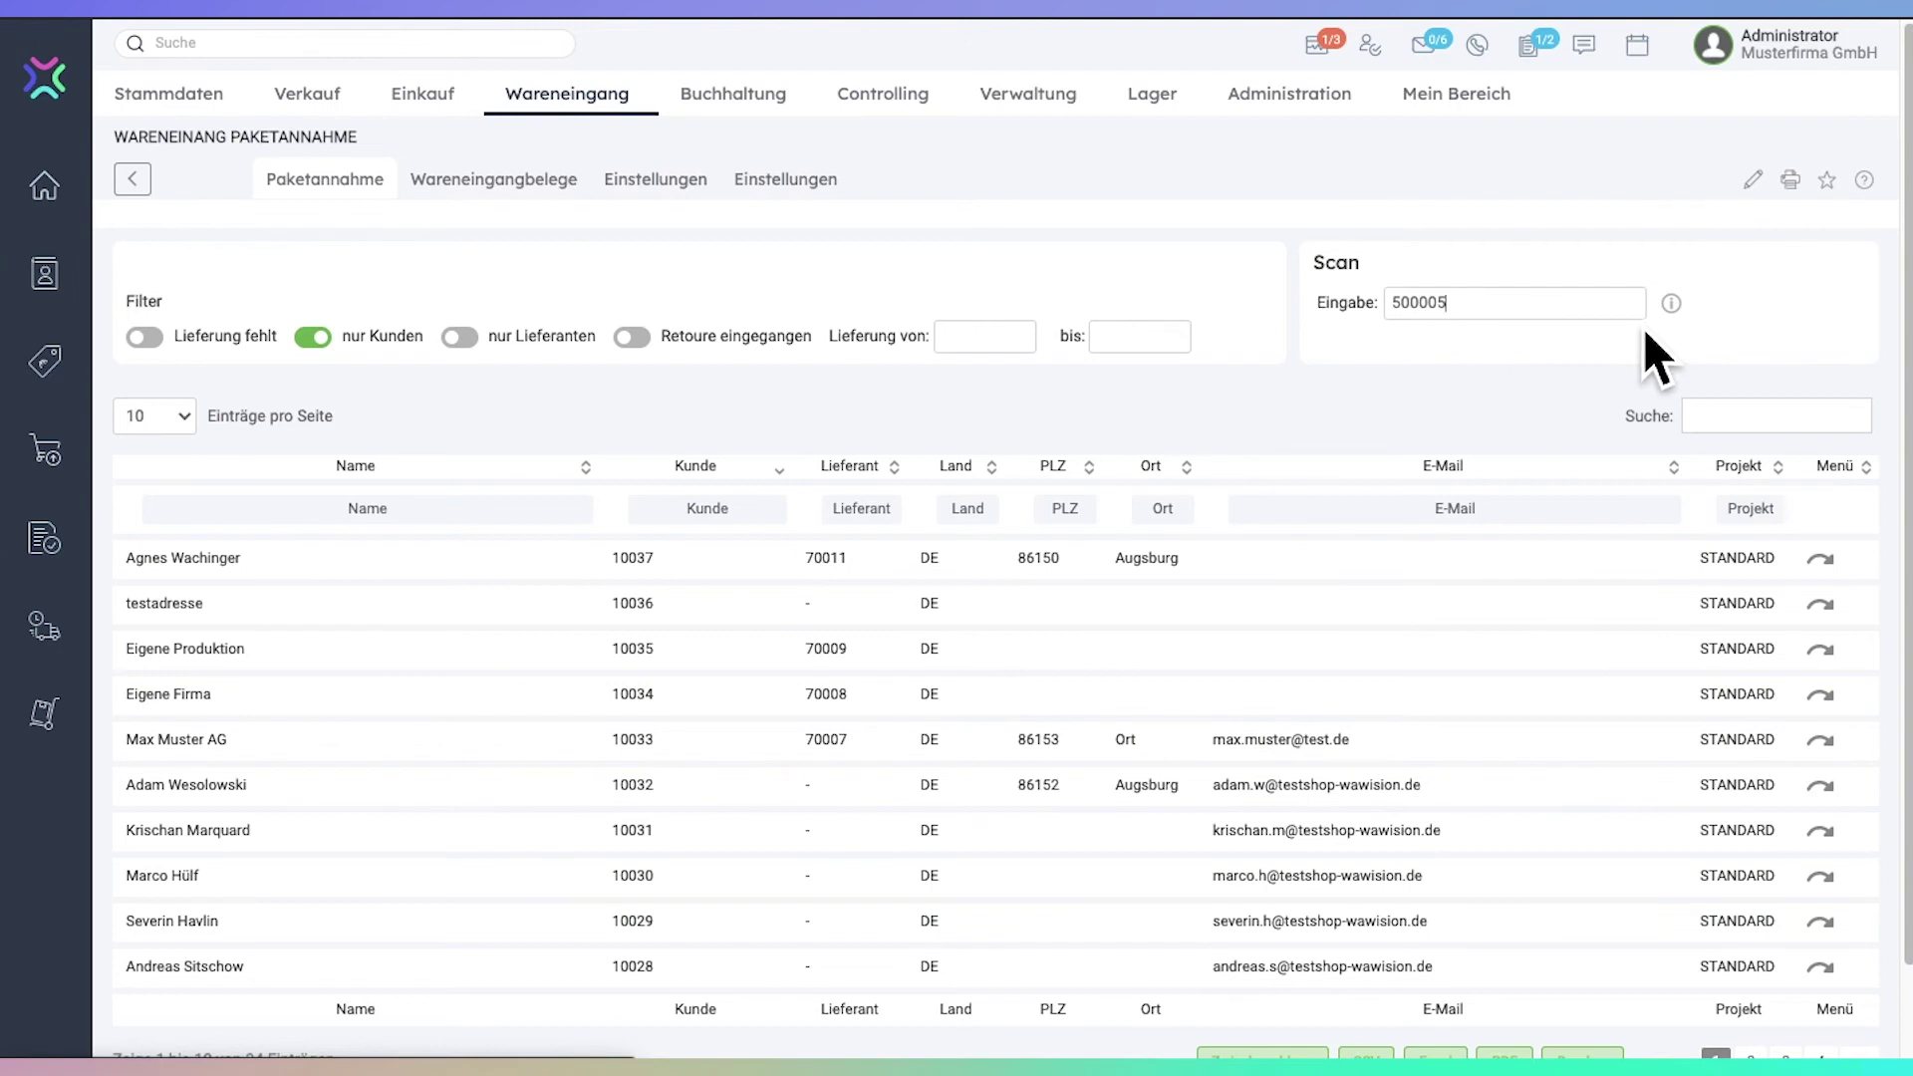
{"action": "key", "text": "Return"}
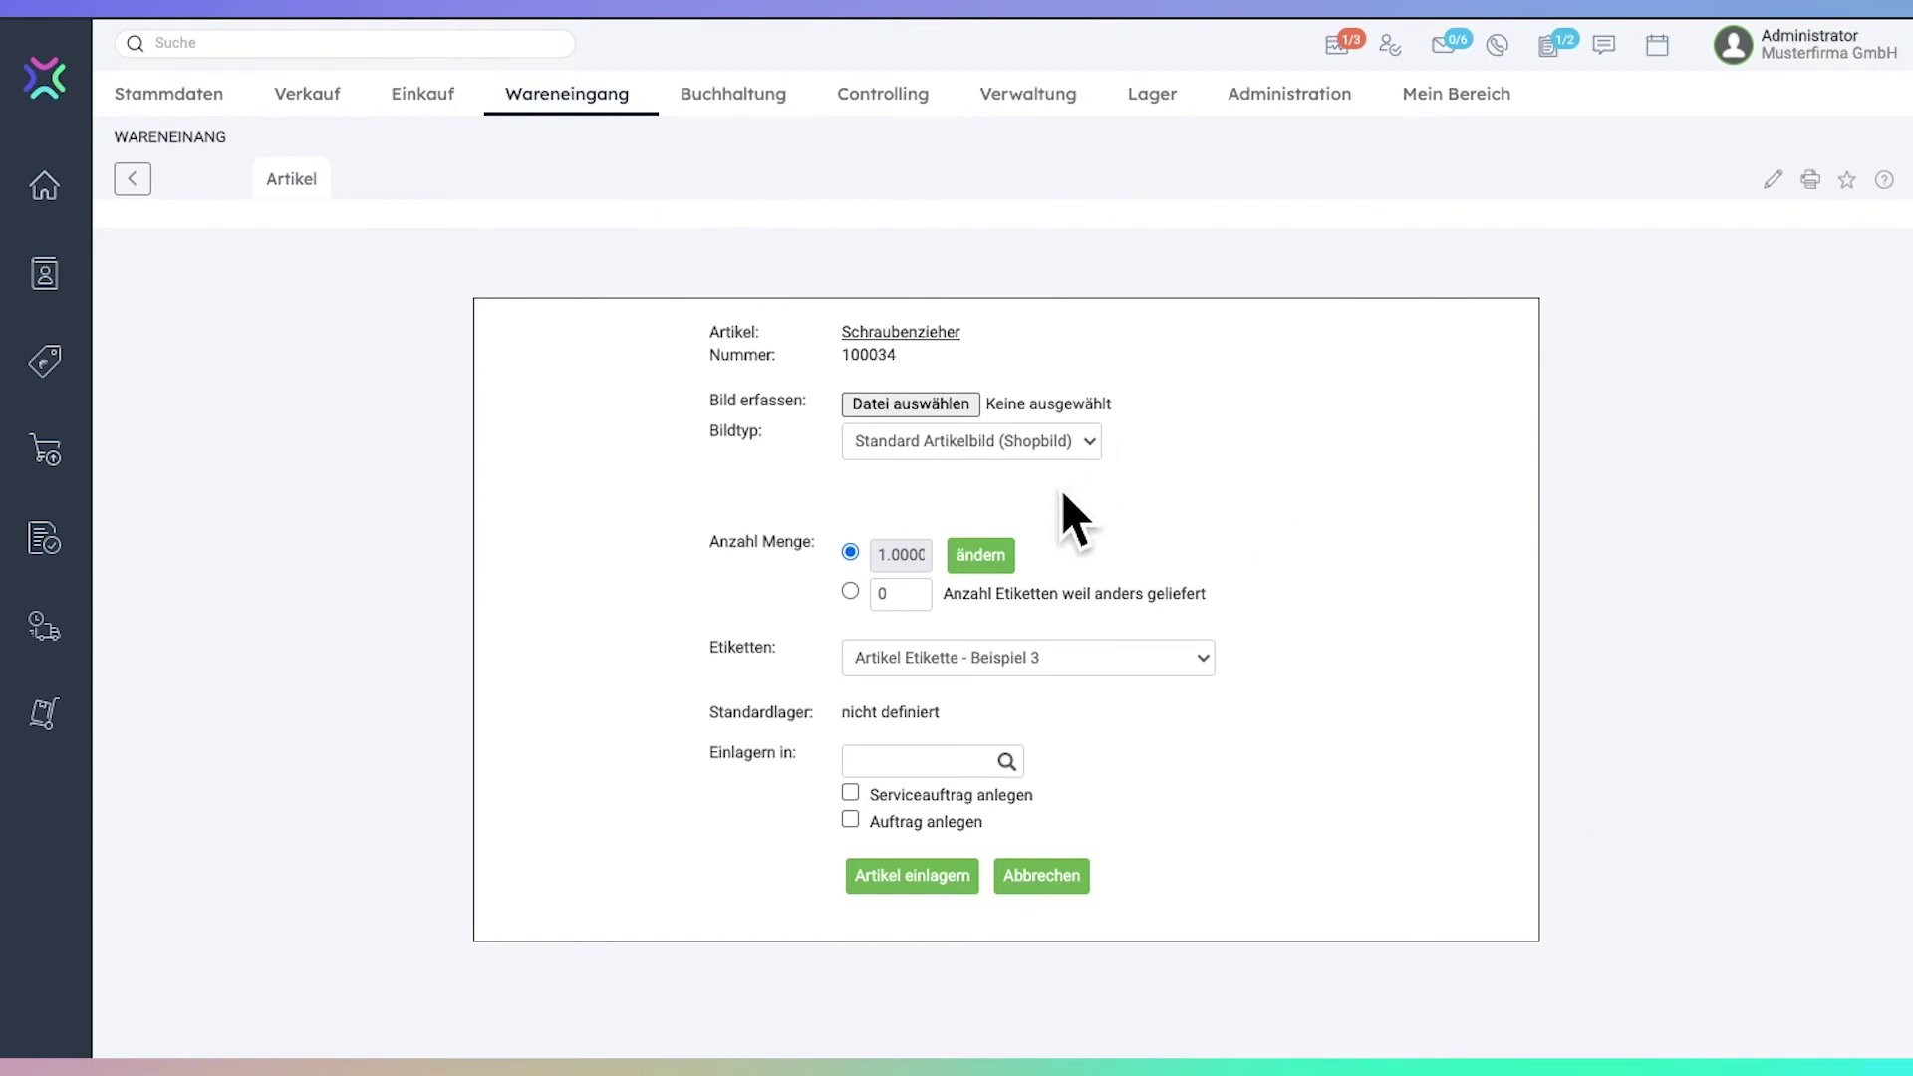
Store the returned Schraubenzieher in location Reg.A_Fach-1, using the differing label quantity option with 0 labels
{"action": "left_click", "coordinate": [1032, 779]}
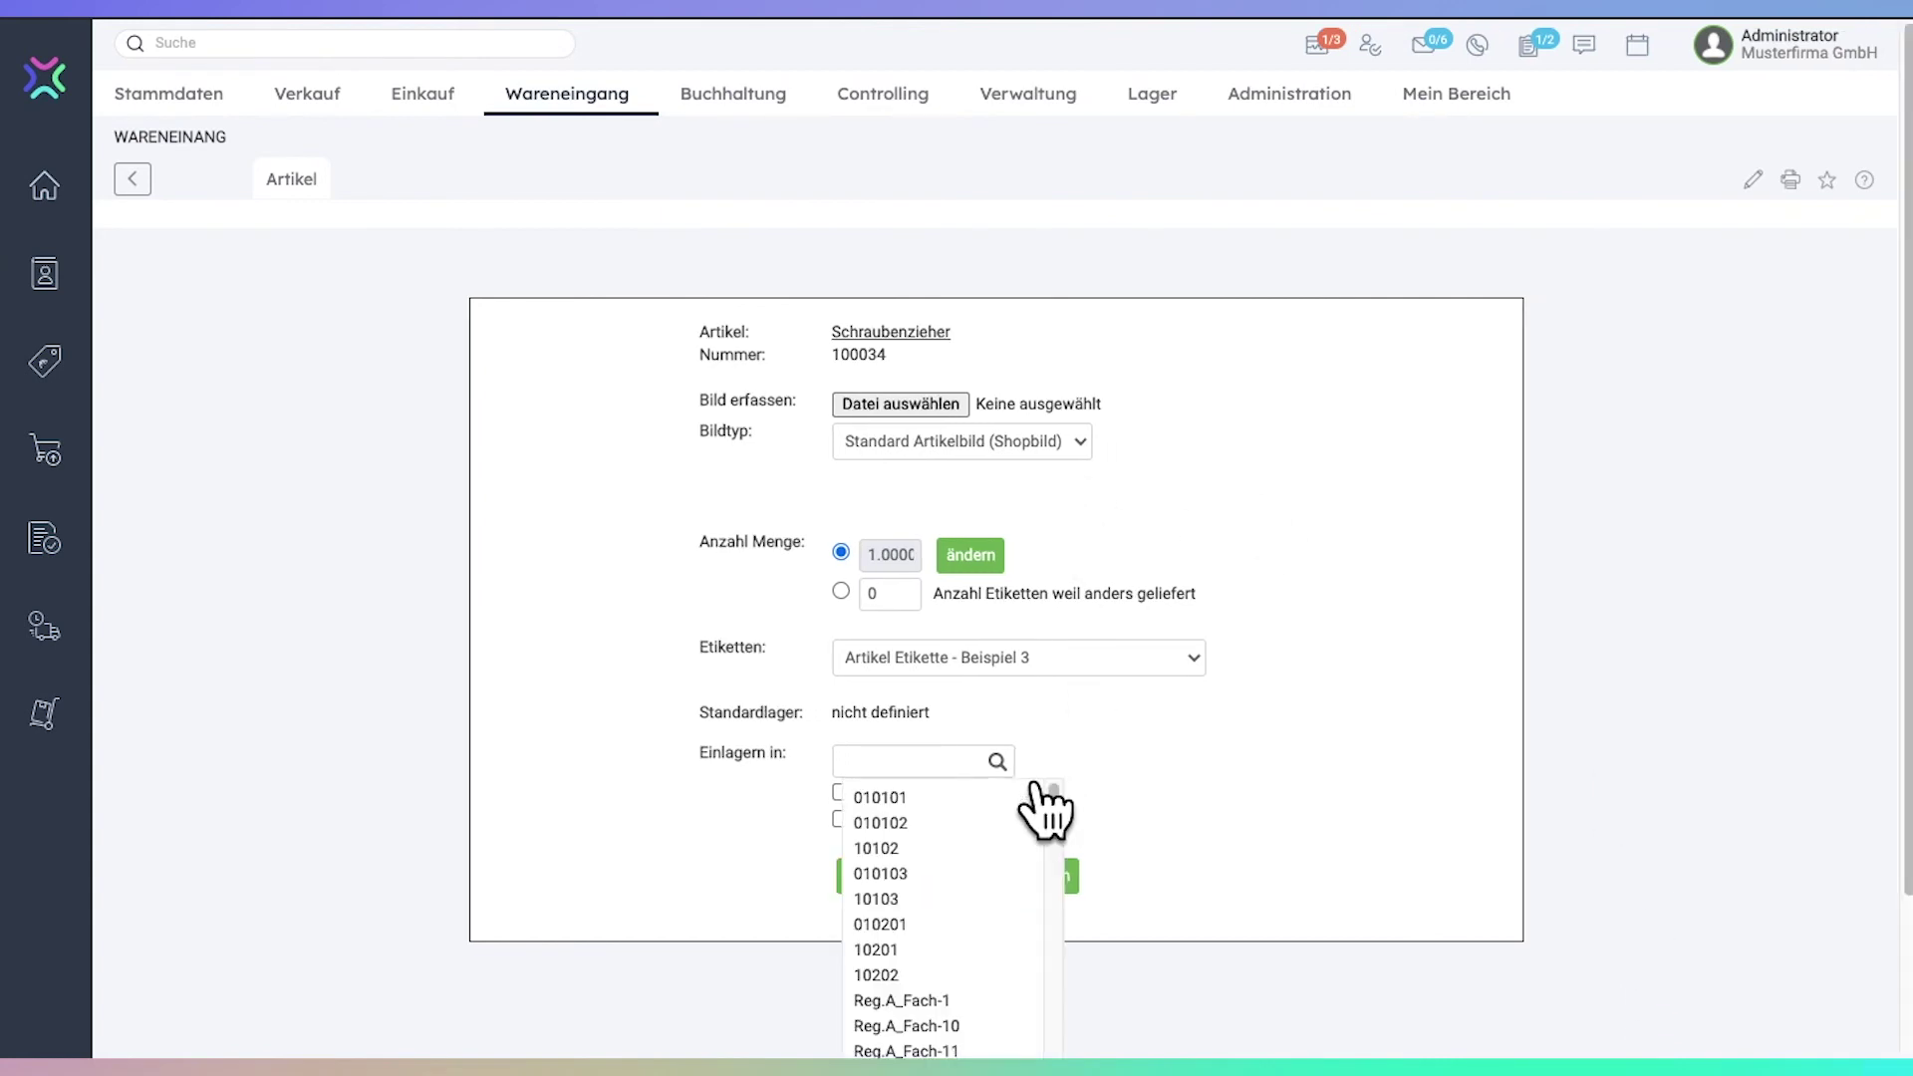
{"action": "left_click", "coordinate": [971, 1004]}
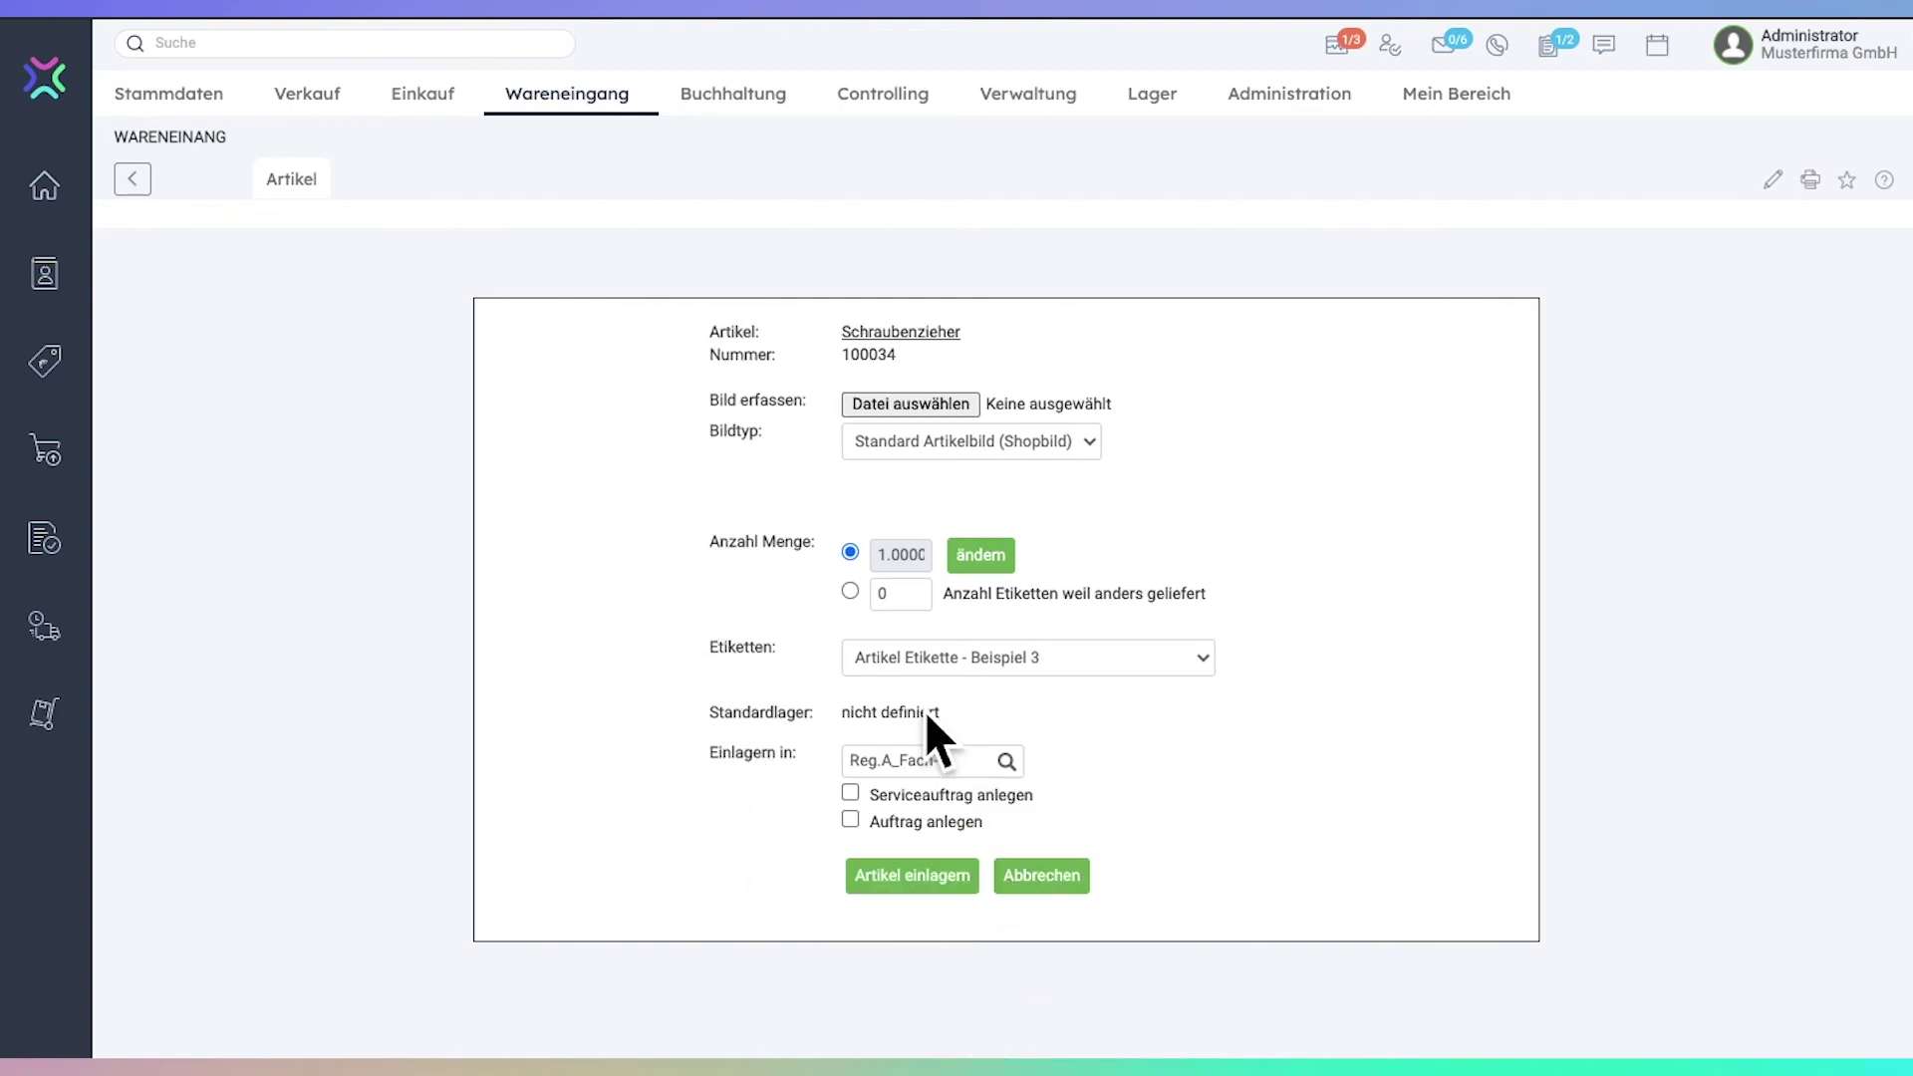
{"action": "left_click", "coordinate": [852, 593]}
{"action": "left_click", "coordinate": [956, 903]}
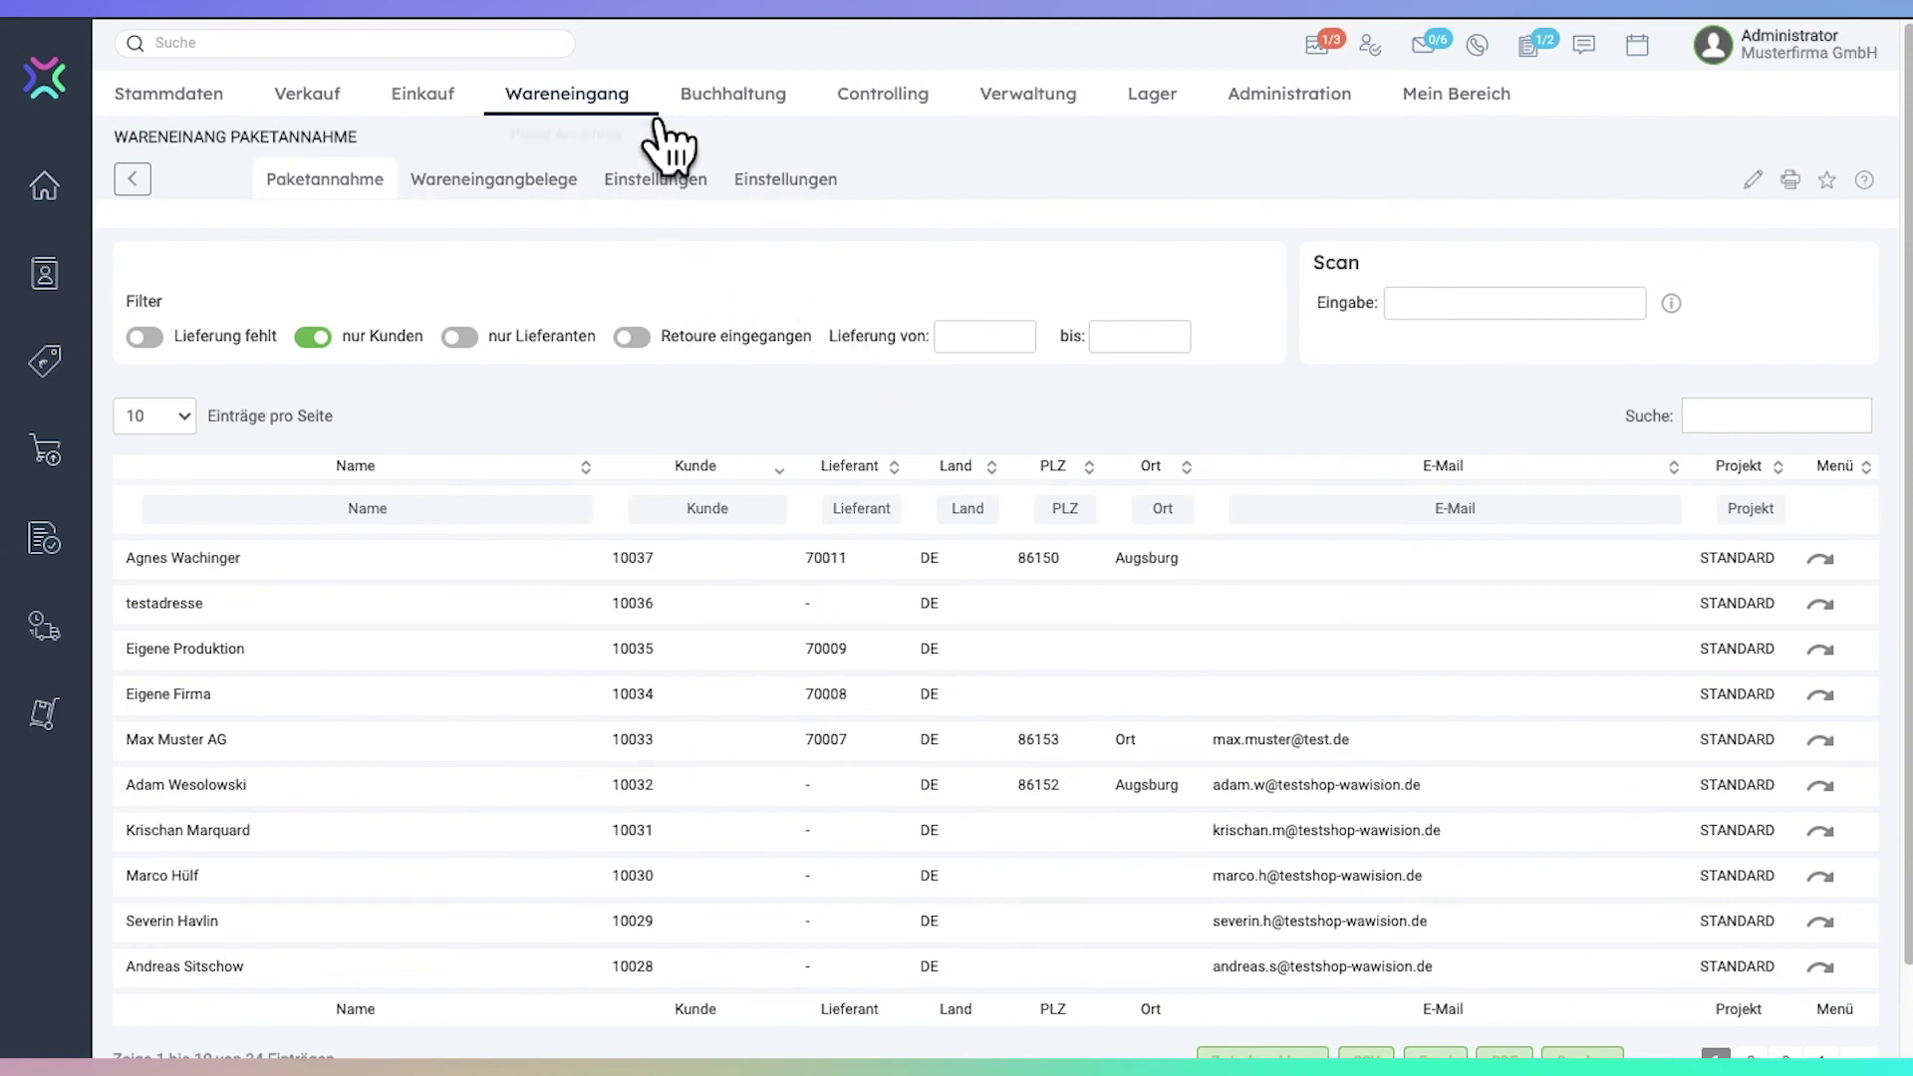
Open the Schraubenzieher return for editing from the warehouse's overview of returns
{"action": "mouse_move", "coordinate": [645, 124]}
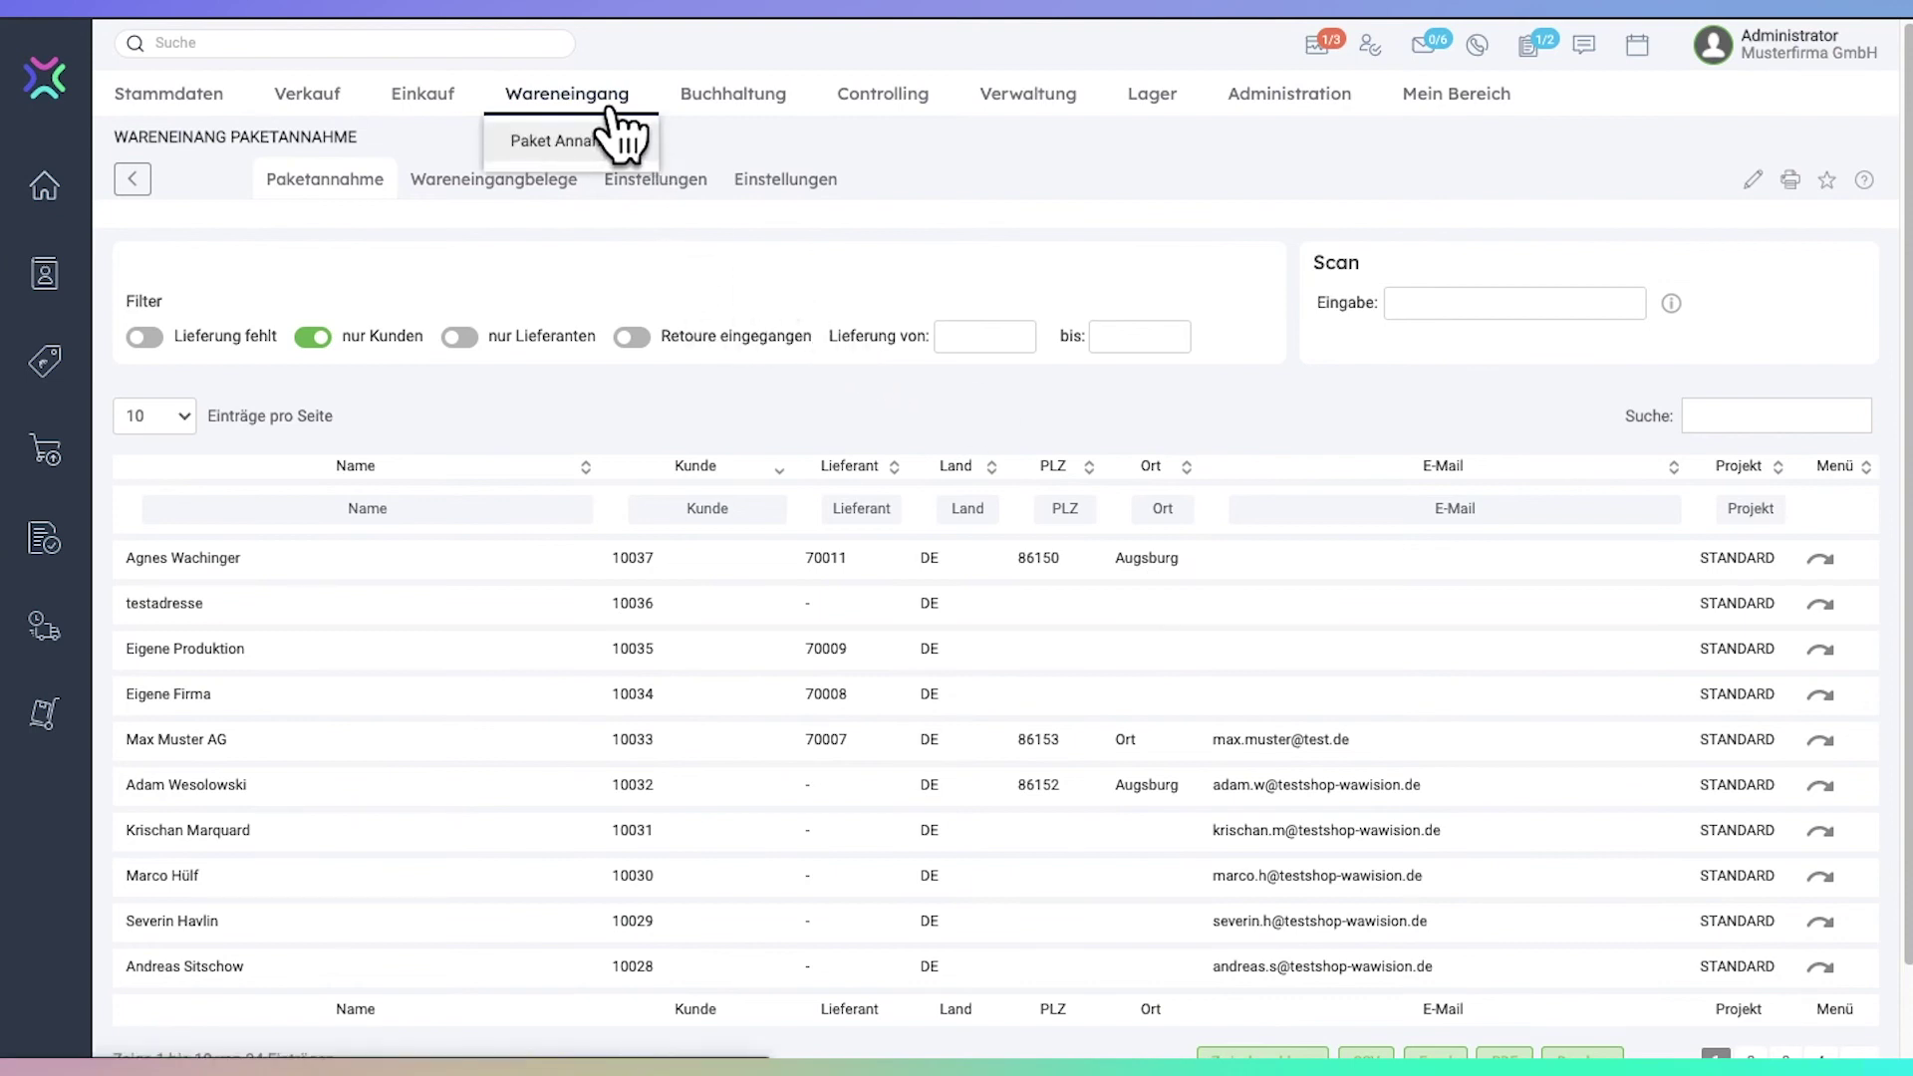
{"action": "mouse_move", "coordinate": [940, 117]}
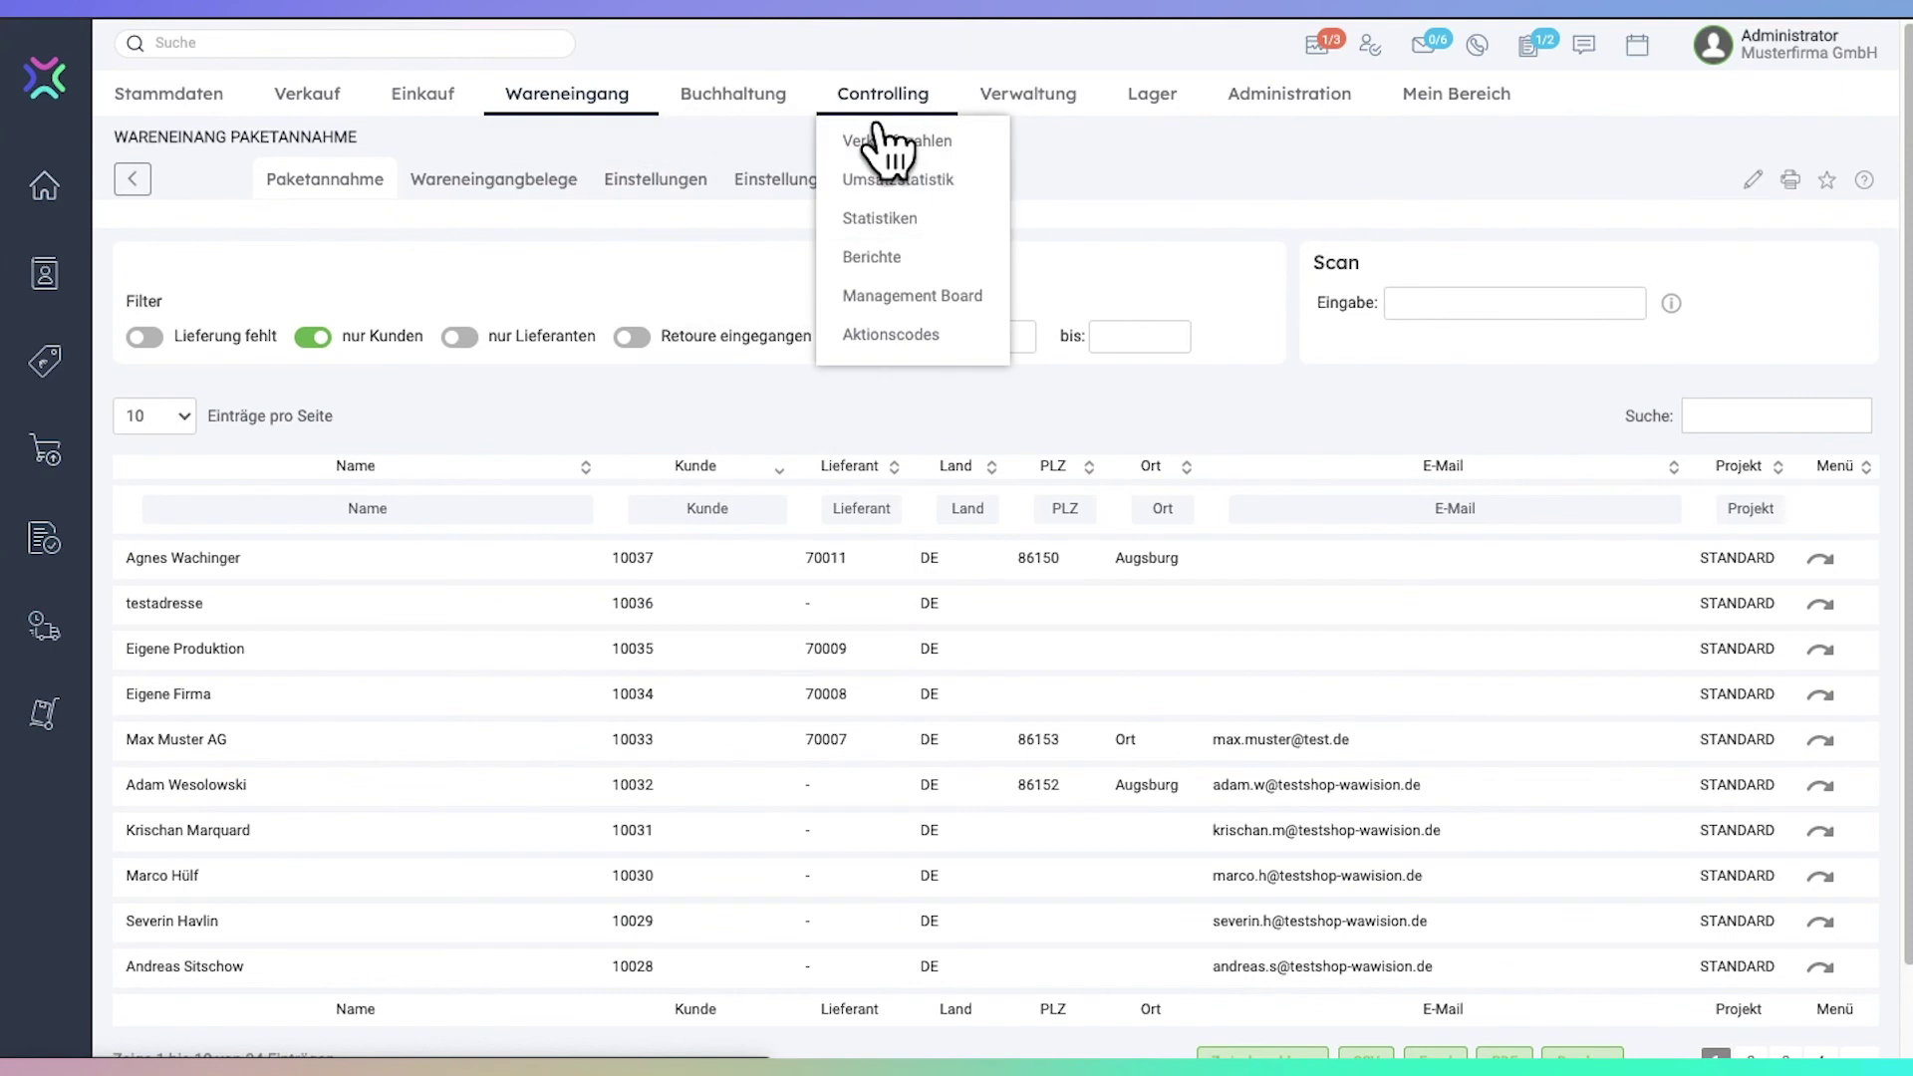
{"action": "mouse_move", "coordinate": [1150, 99]}
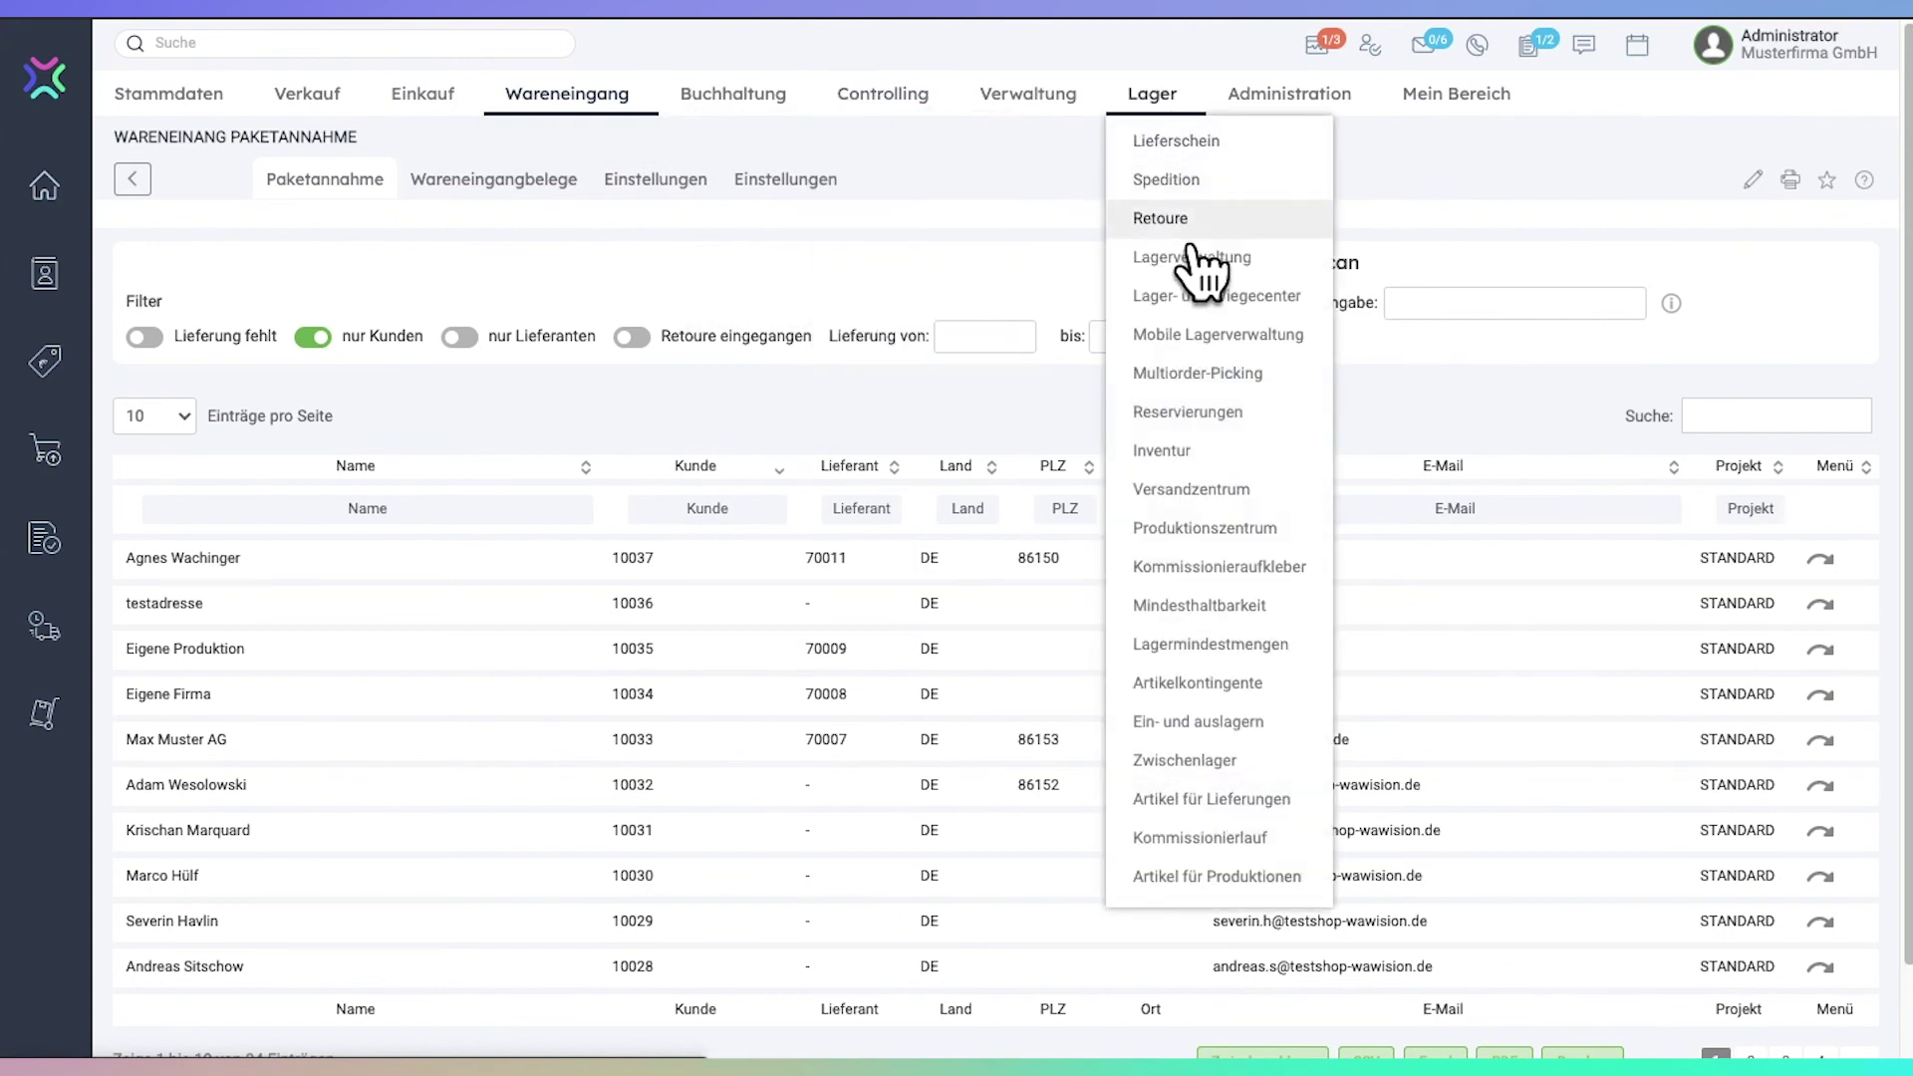
{"action": "left_click", "coordinate": [1186, 221]}
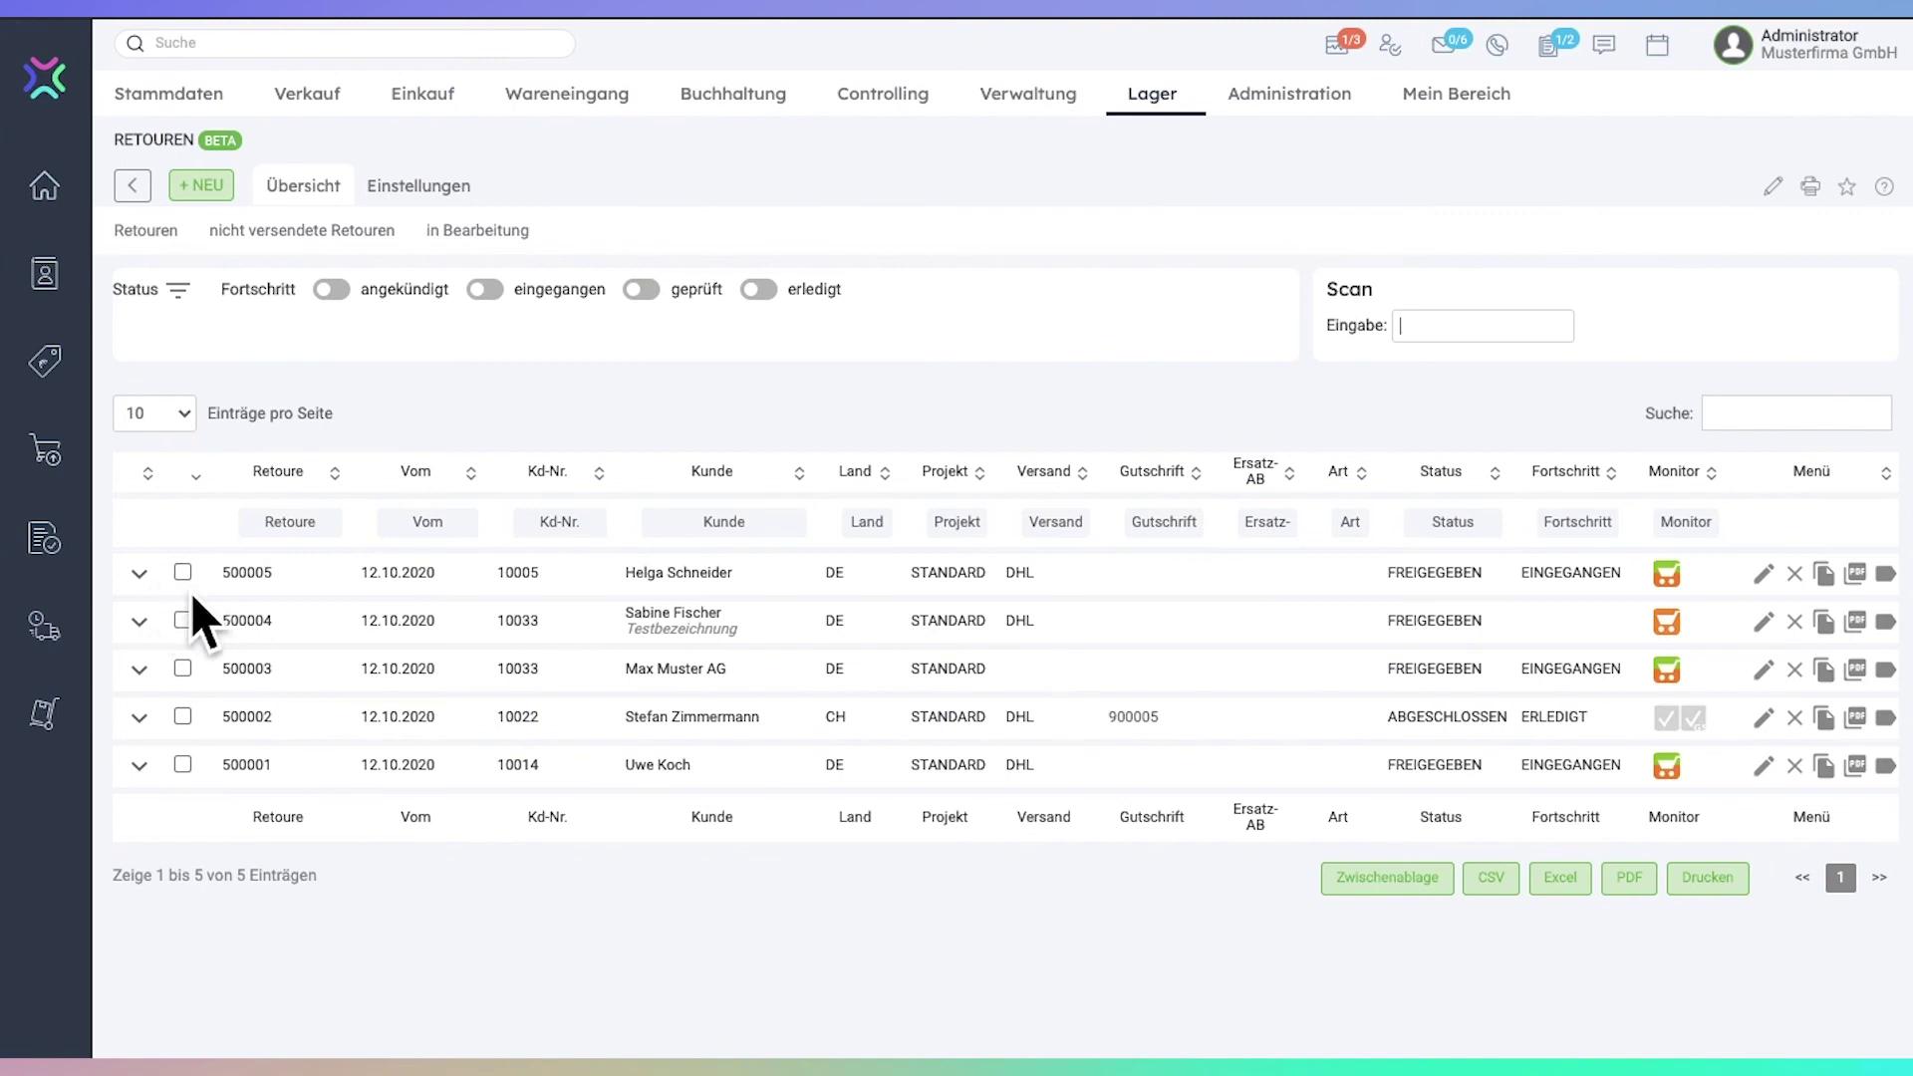
{"action": "left_click", "coordinate": [1764, 572]}
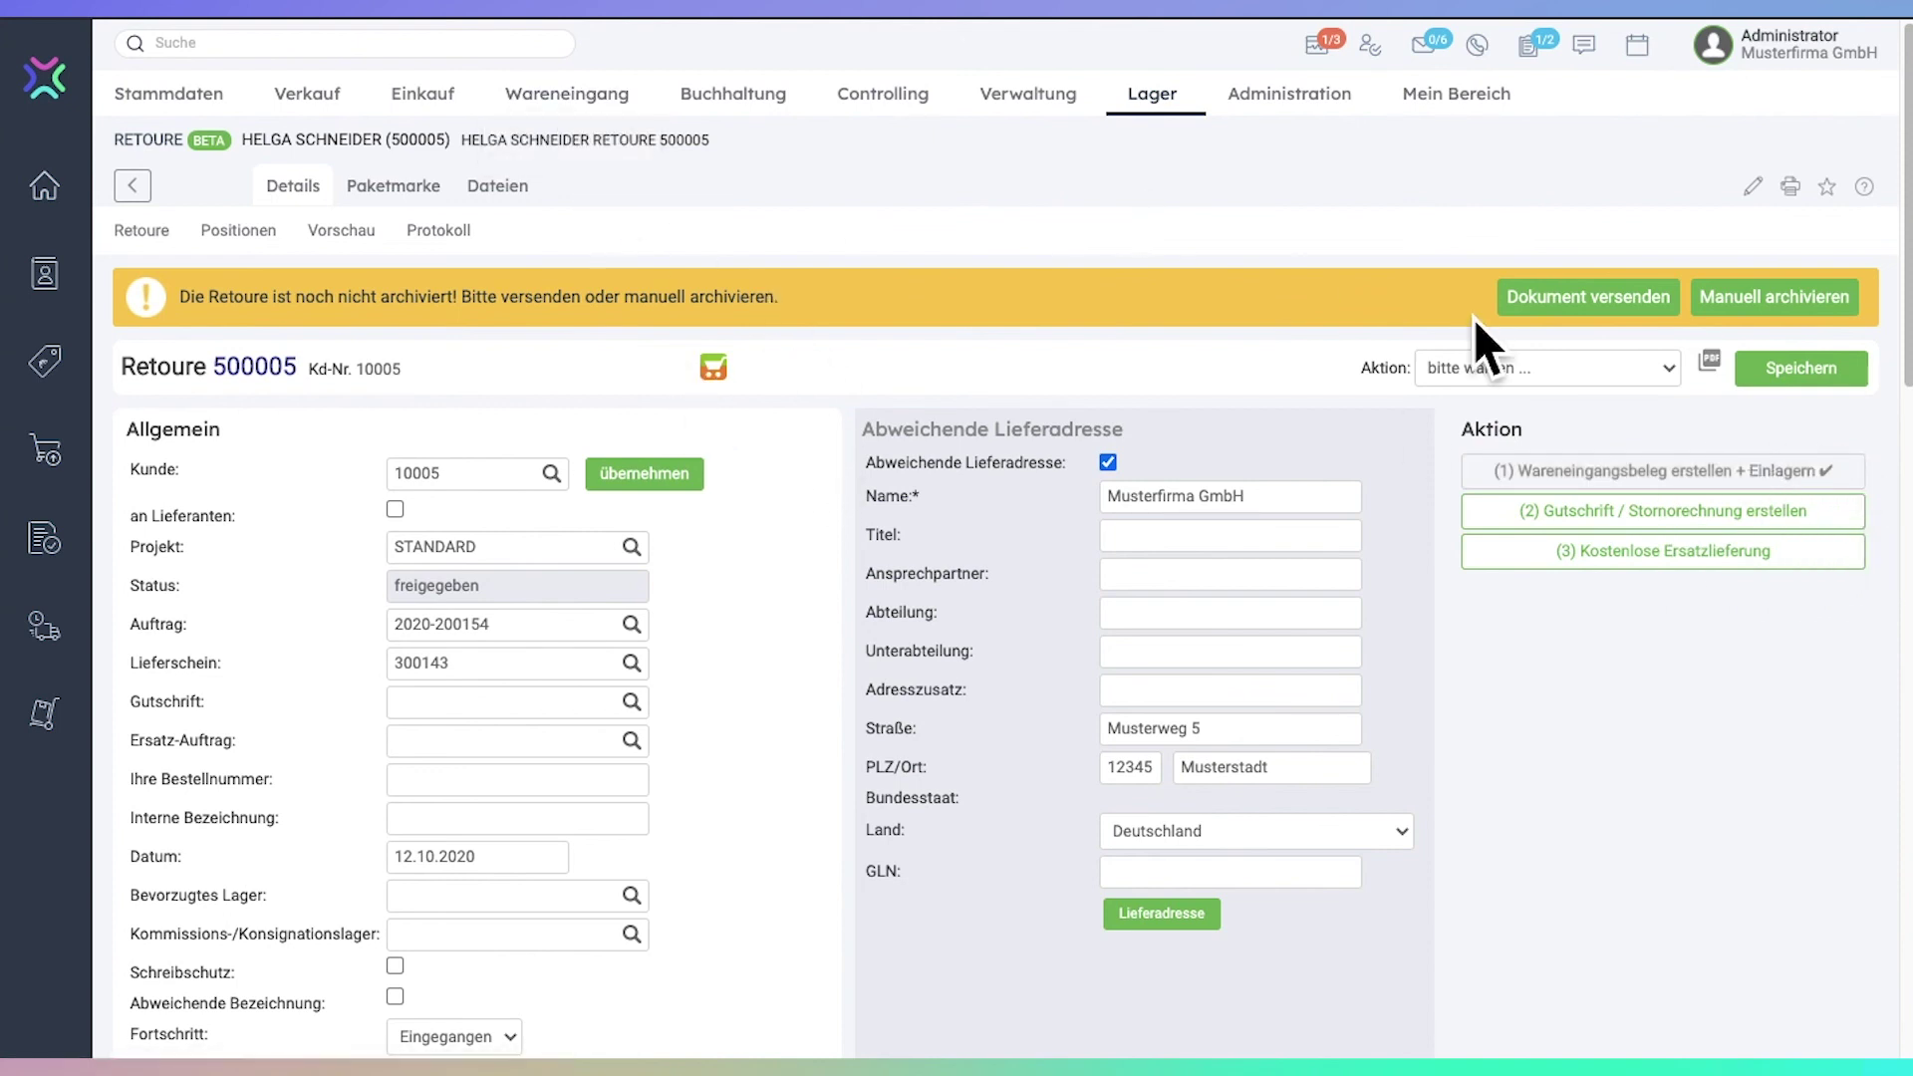
Create a Kostenlose Ersatzlieferung order from the return and check the Schraubenzieher's price in its positions
{"action": "left_click", "coordinate": [1655, 563]}
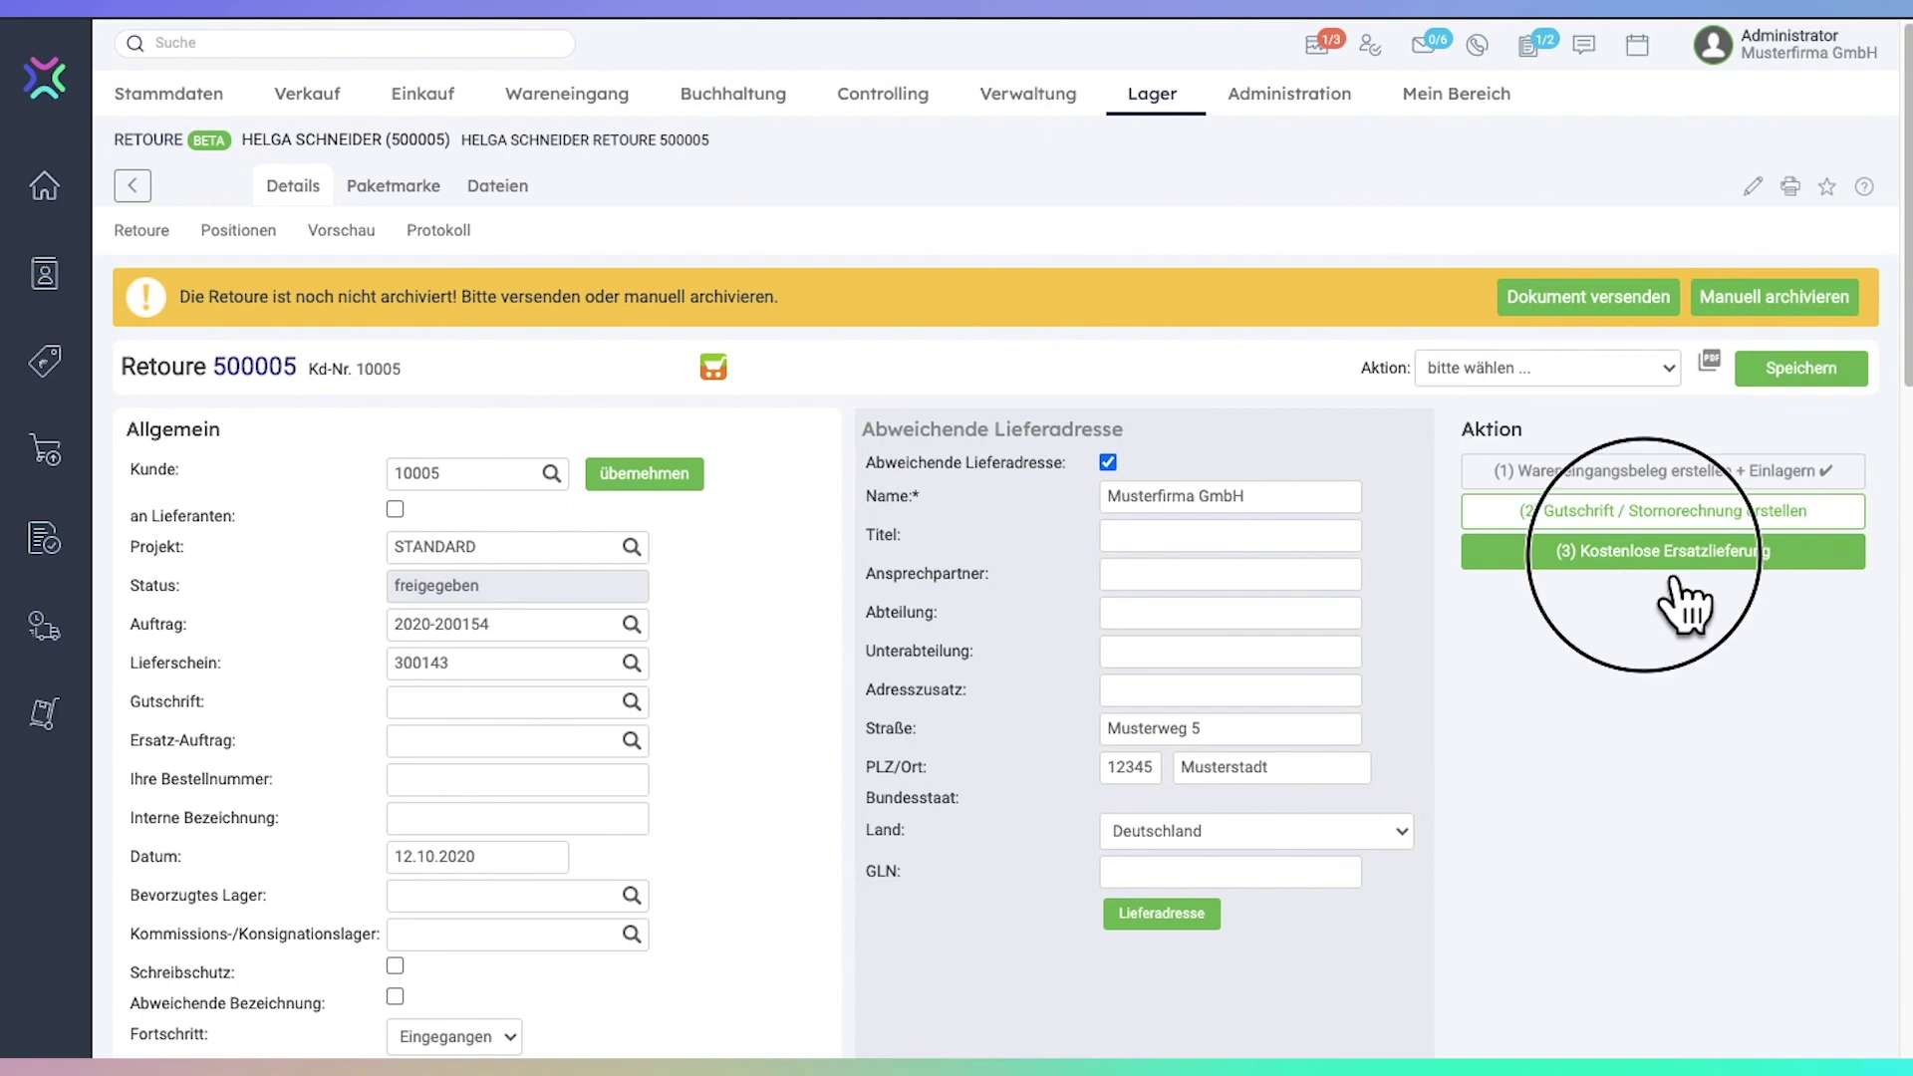
{"action": "left_click", "coordinate": [1179, 159]}
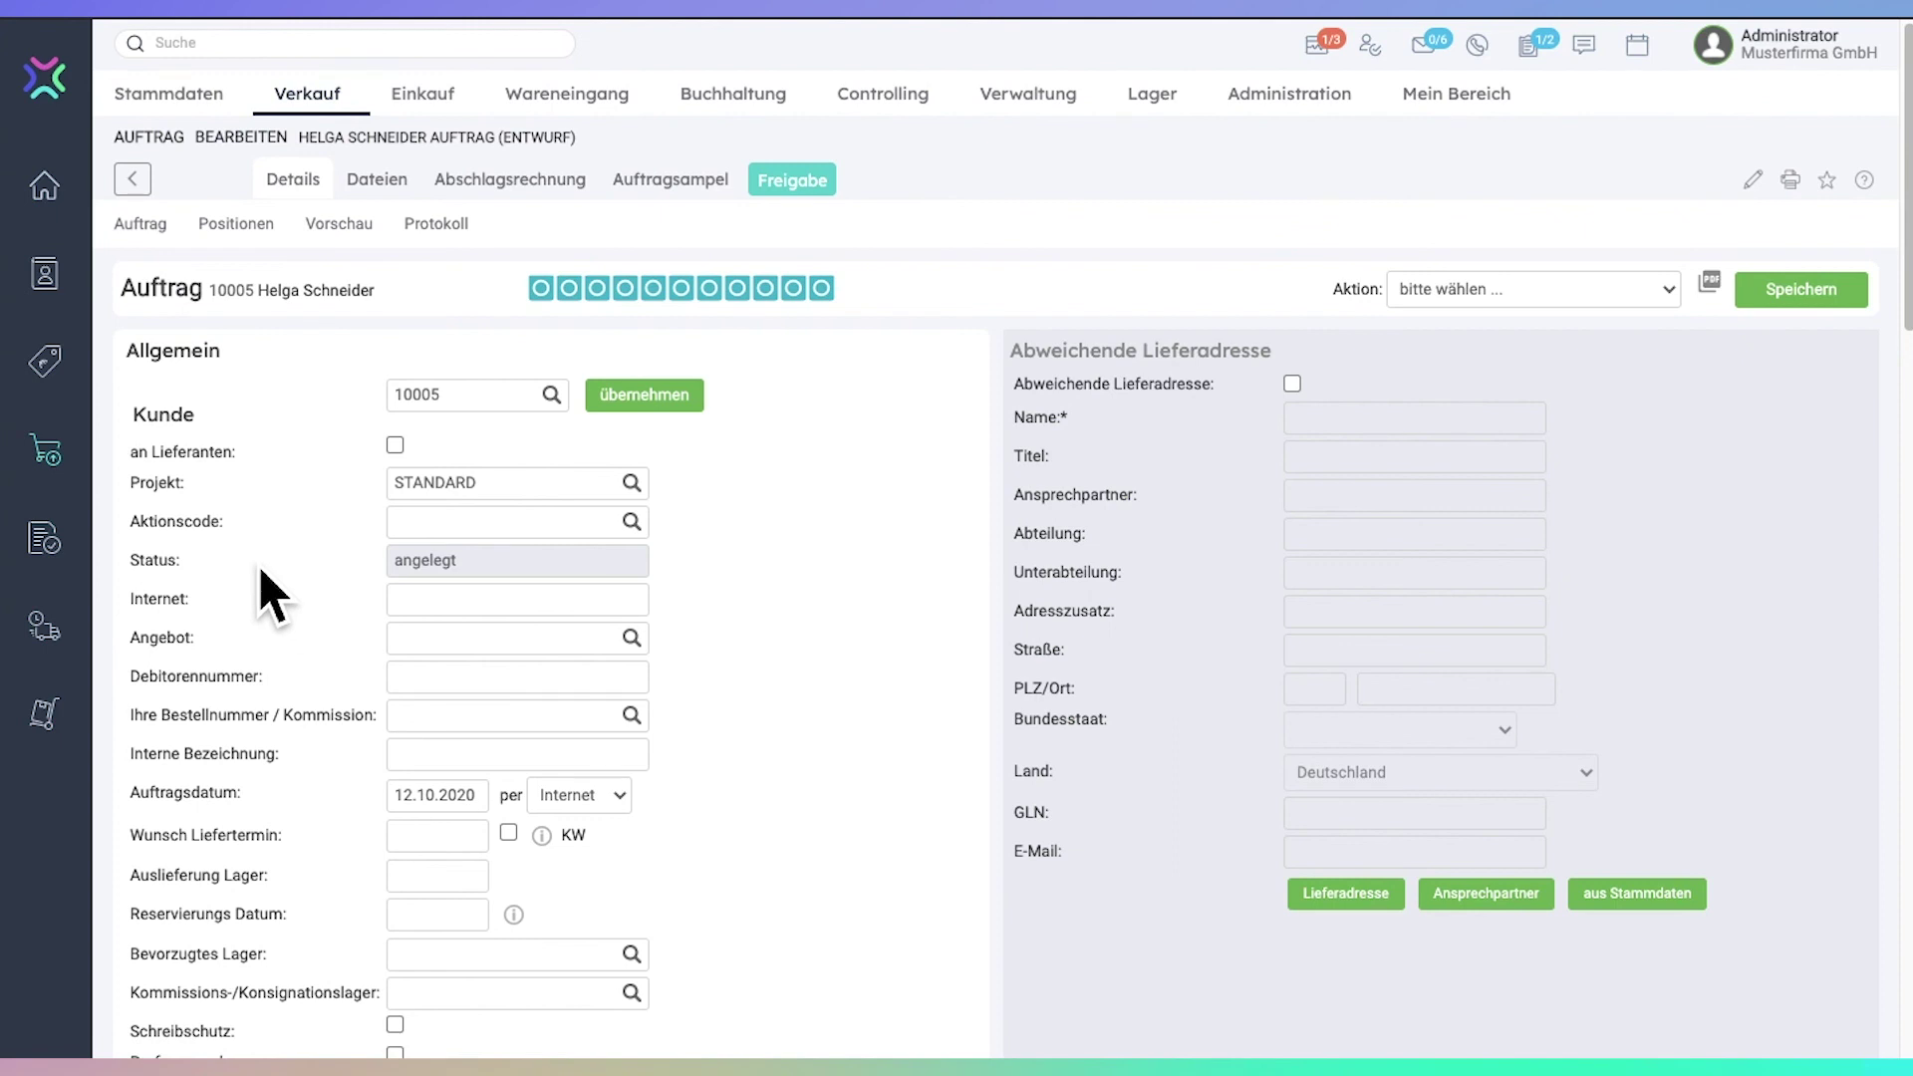
{"action": "scroll", "coordinate": [503, 807], "scroll_direction": "down", "scroll_amount": 5}
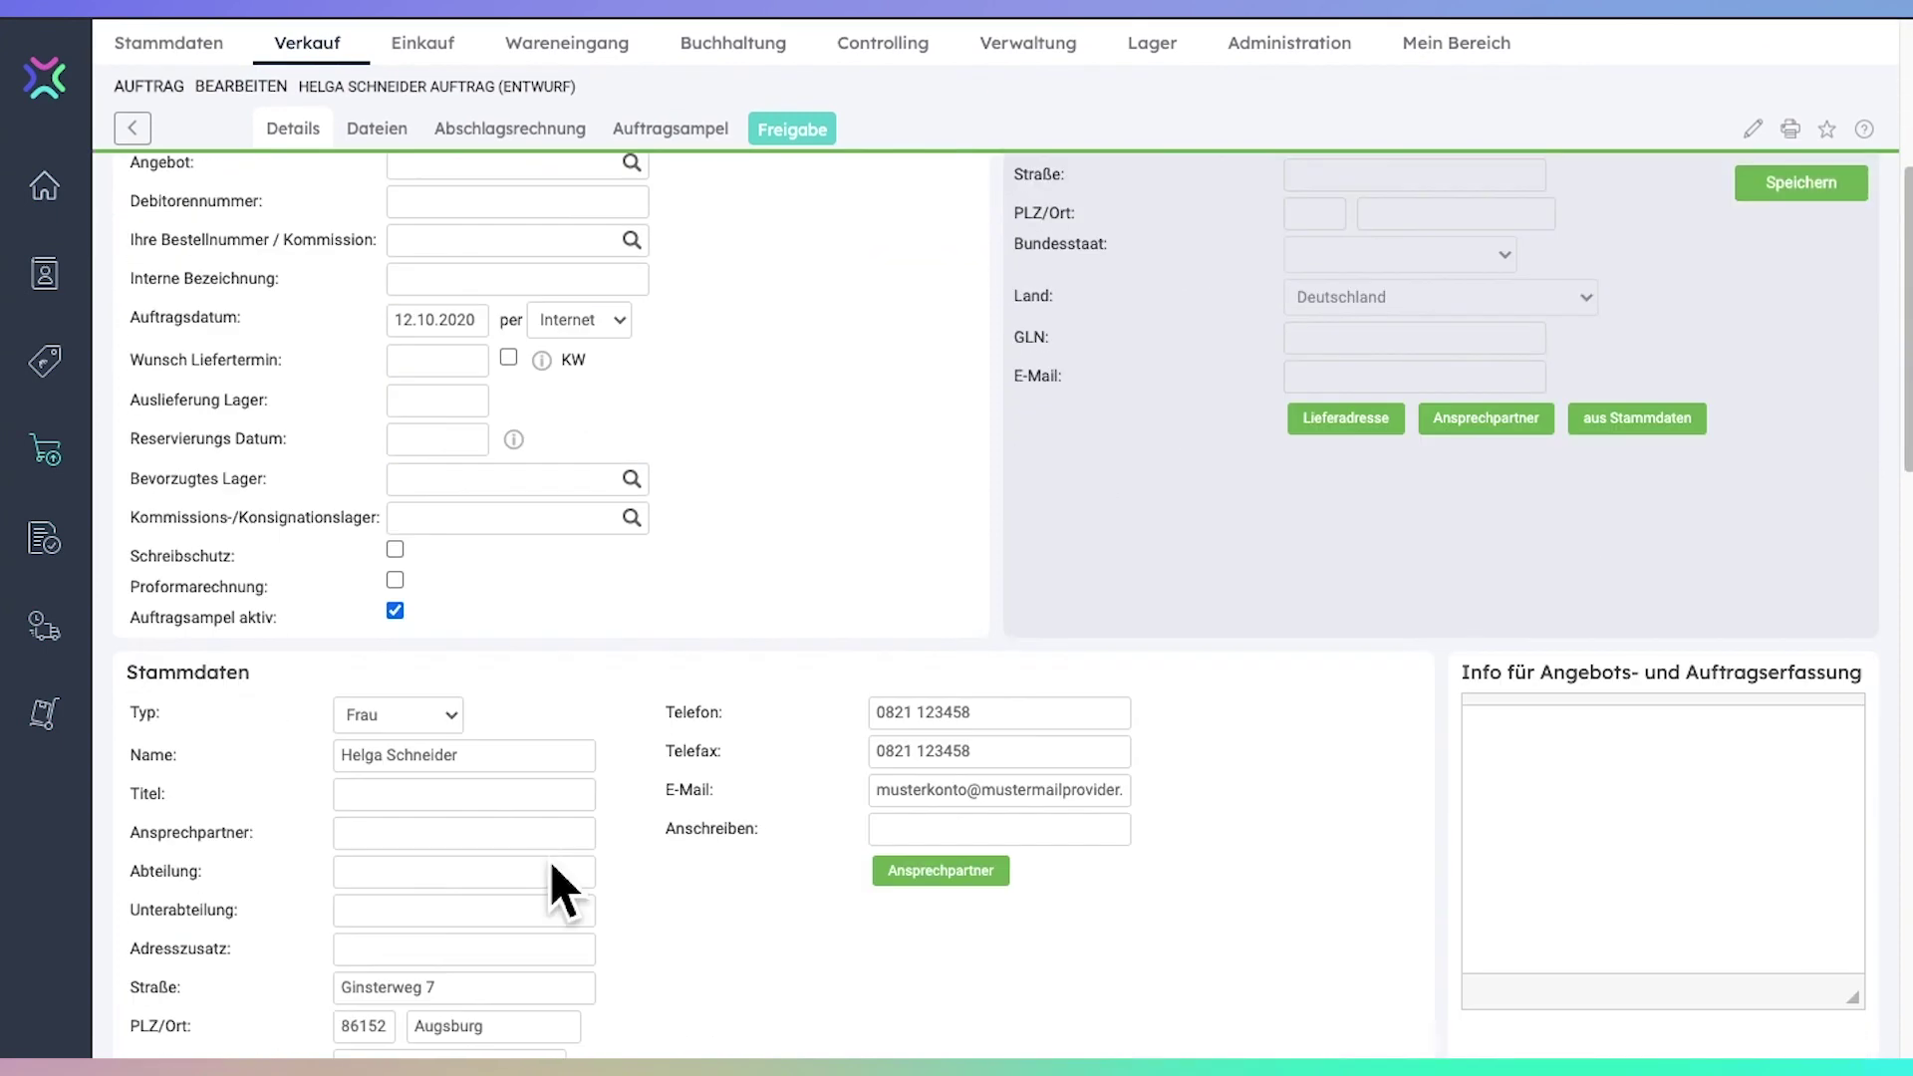
{"action": "scroll", "coordinate": [552, 859], "scroll_direction": "up", "scroll_amount": 6}
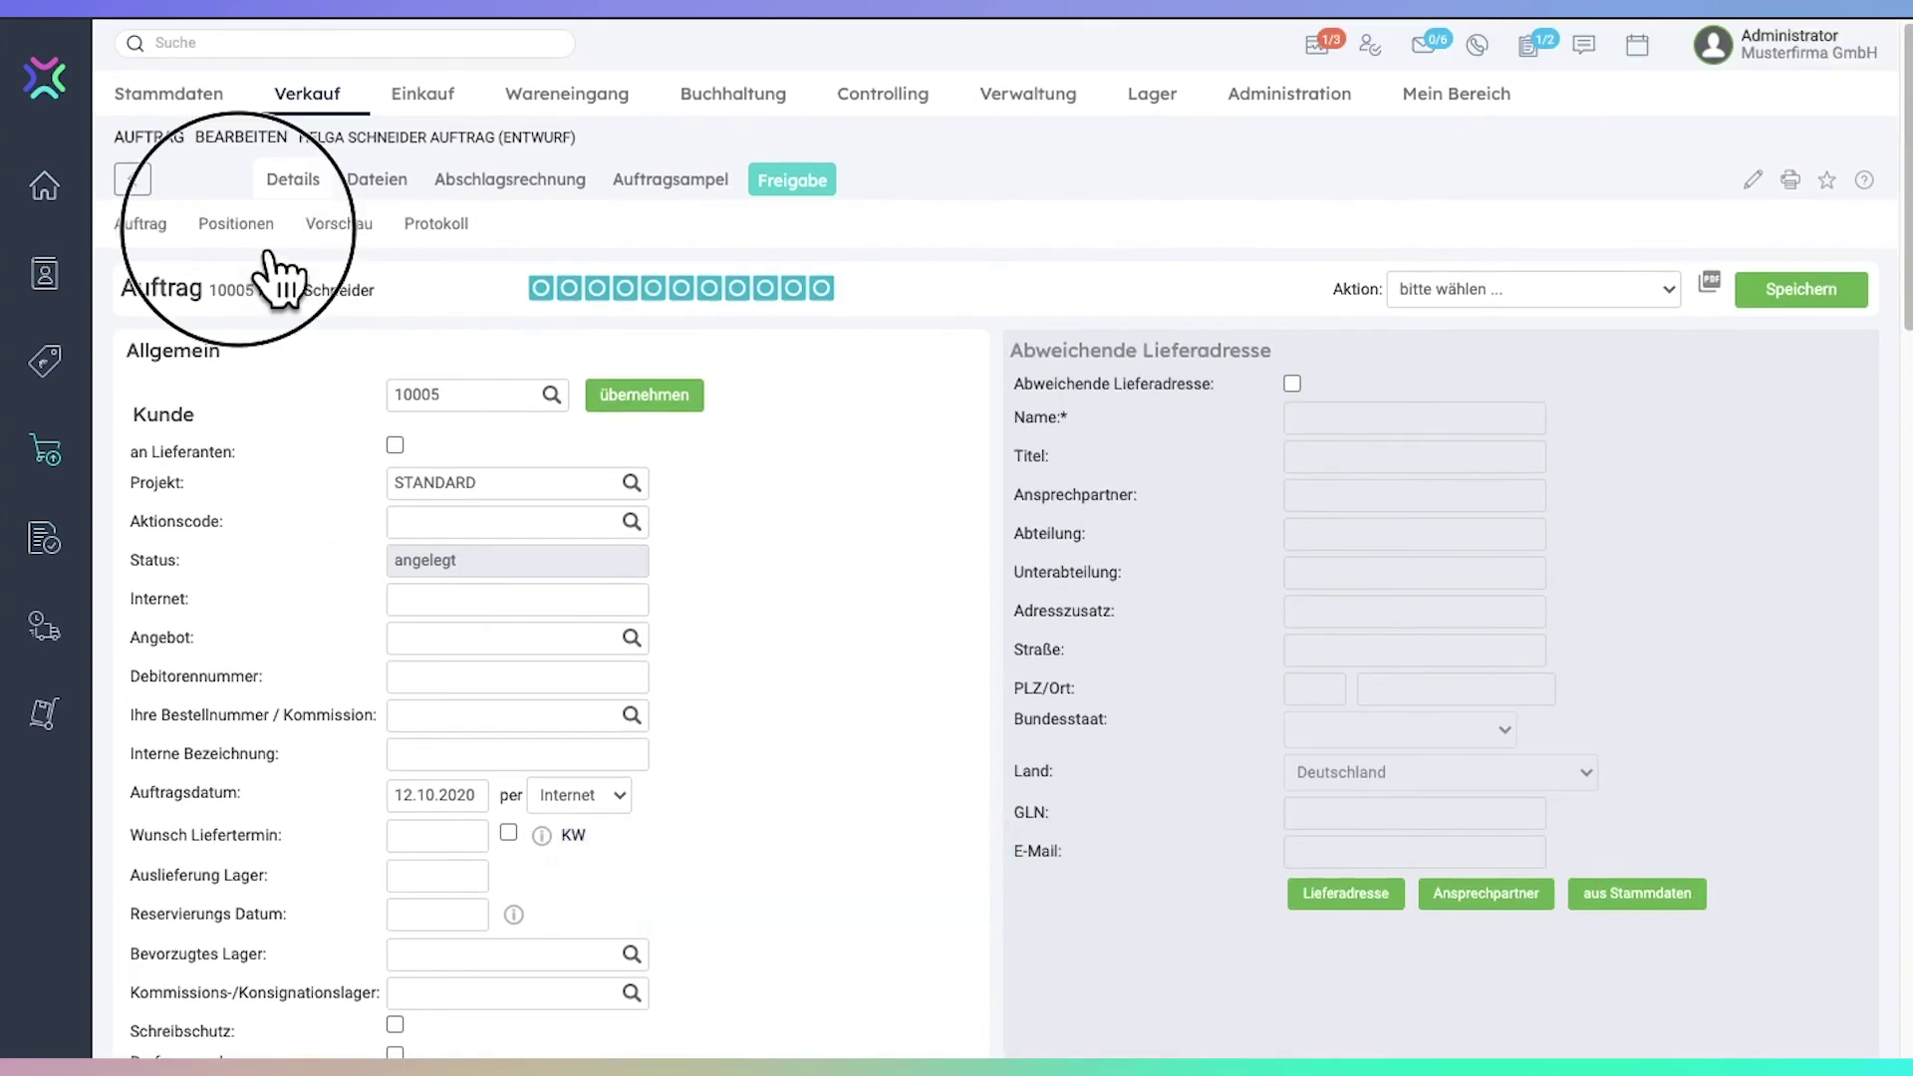
{"action": "left_click", "coordinate": [254, 234]}
{"action": "left_click", "coordinate": [1288, 434]}
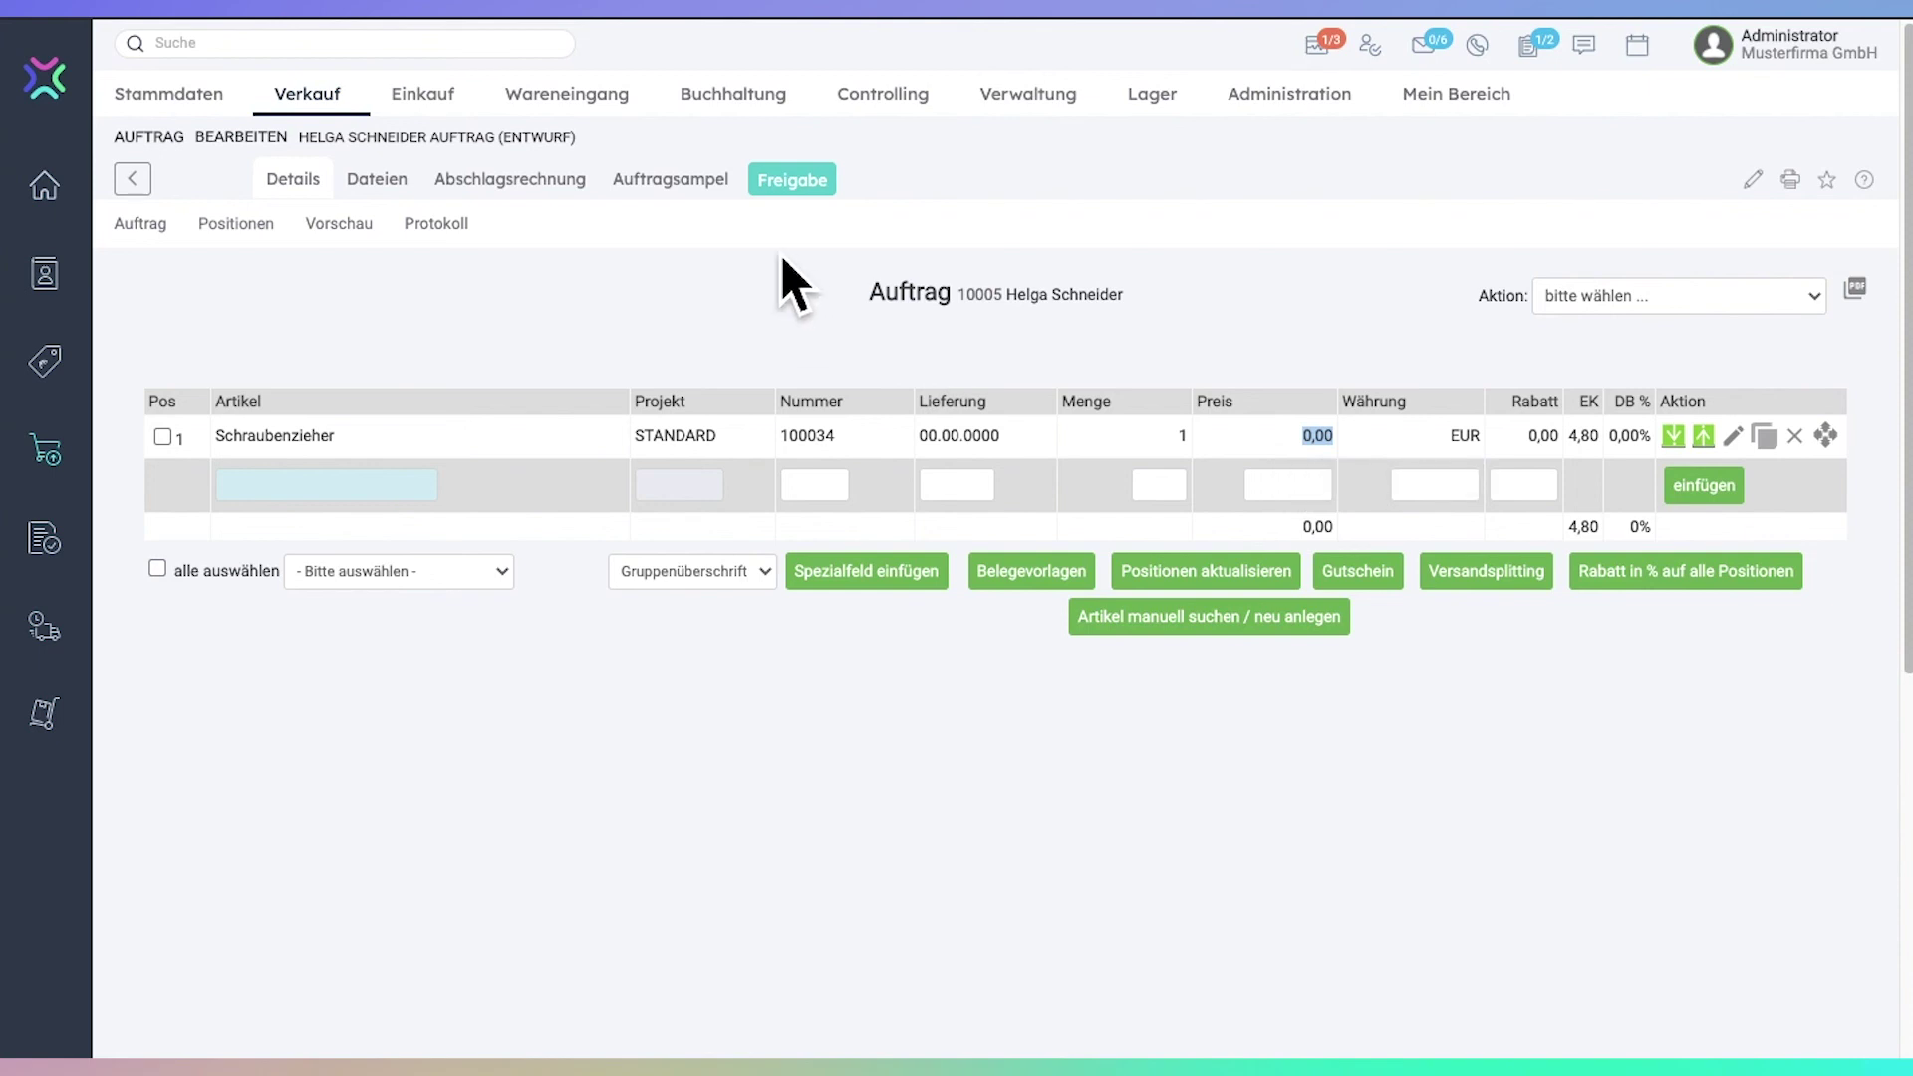
Release the replacement order without an automatic mail, check its positions, and go back to the order details
{"action": "left_click", "coordinate": [831, 197]}
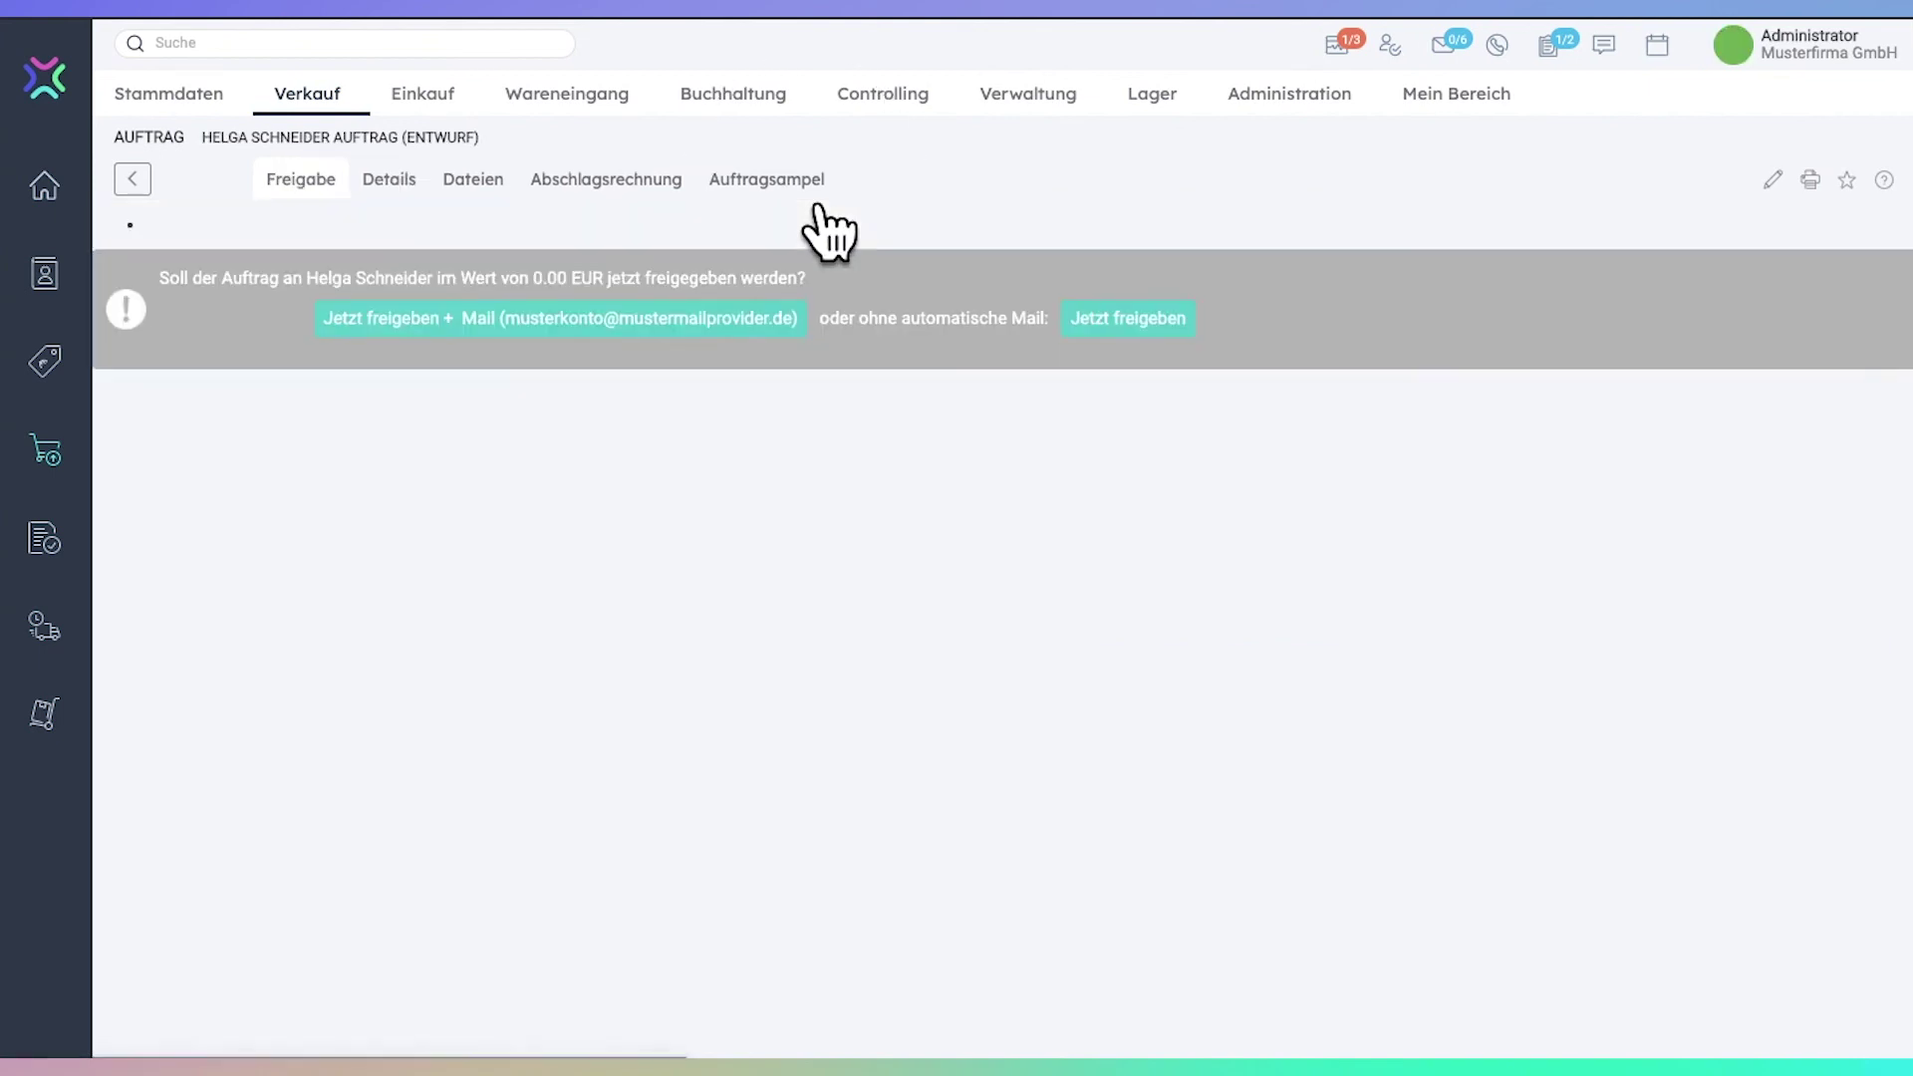
{"action": "left_click", "coordinate": [1200, 321]}
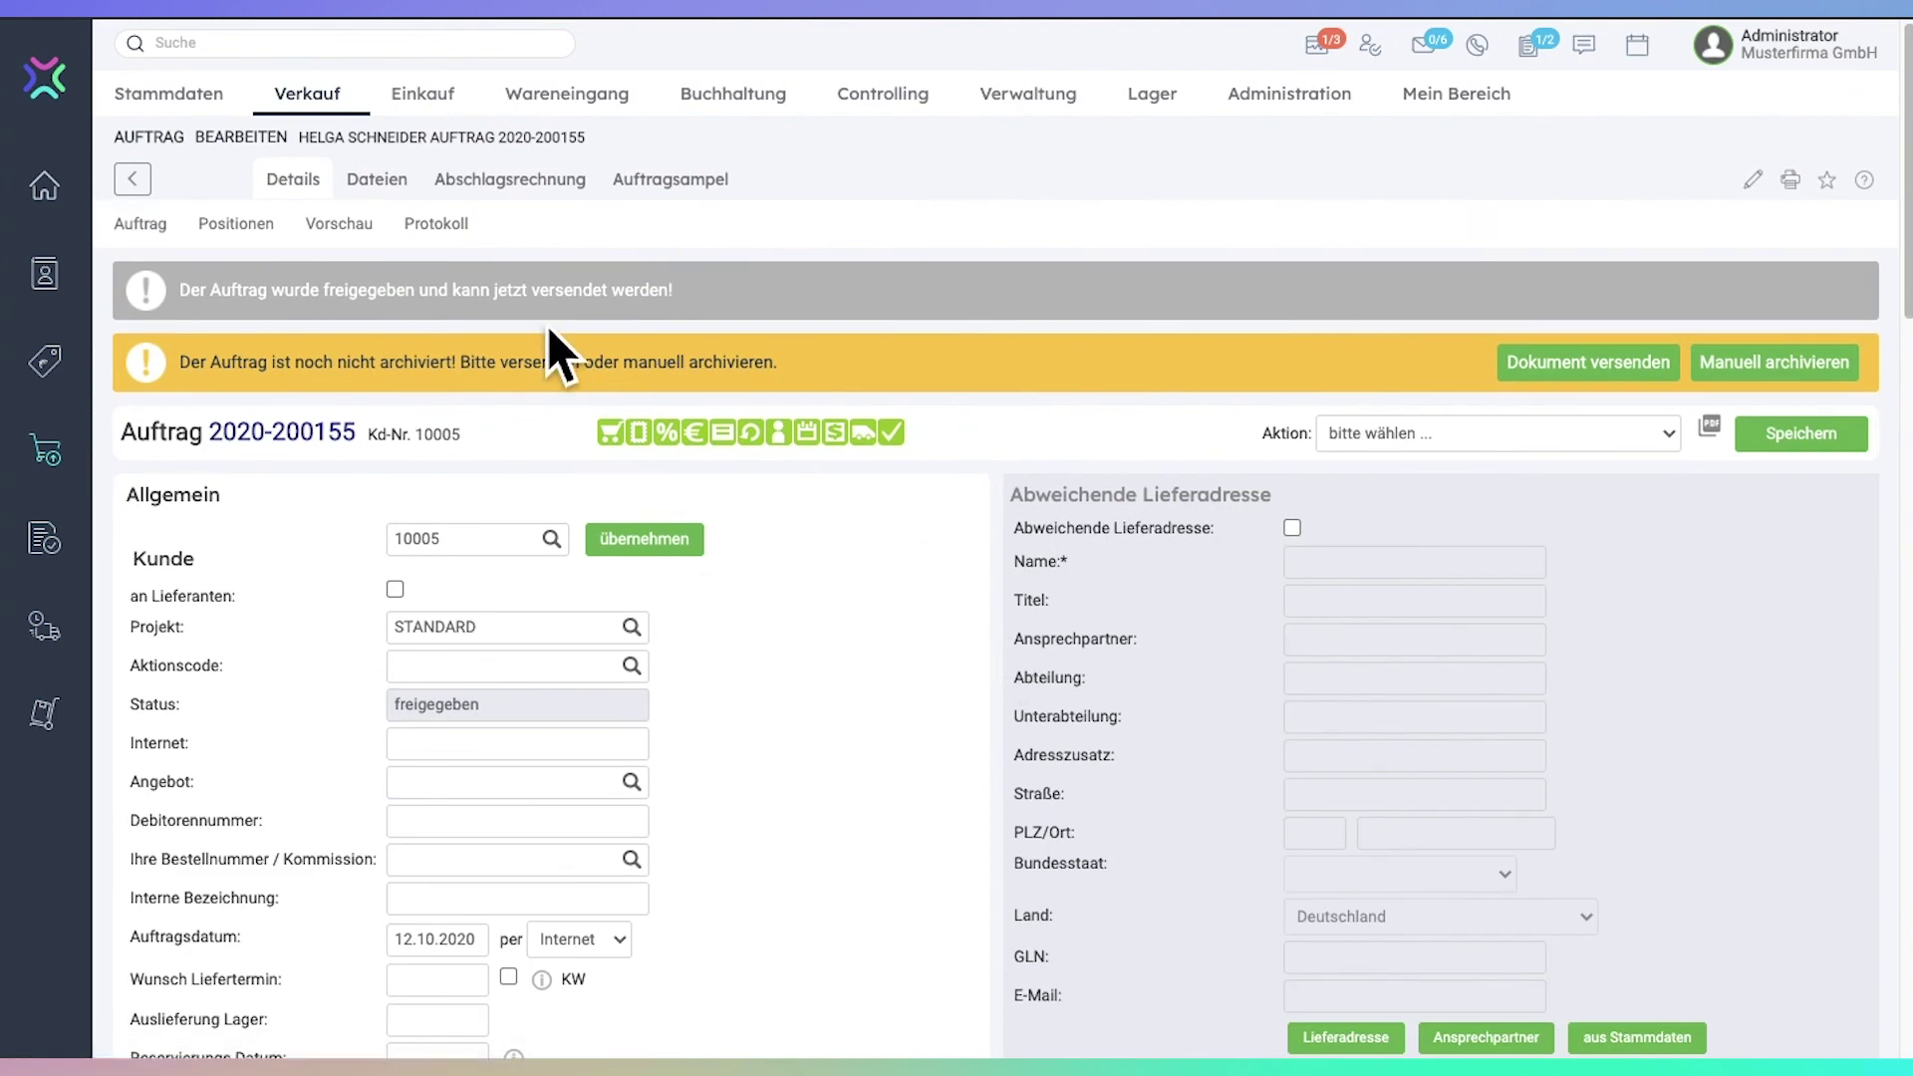
{"action": "left_click", "coordinate": [247, 225]}
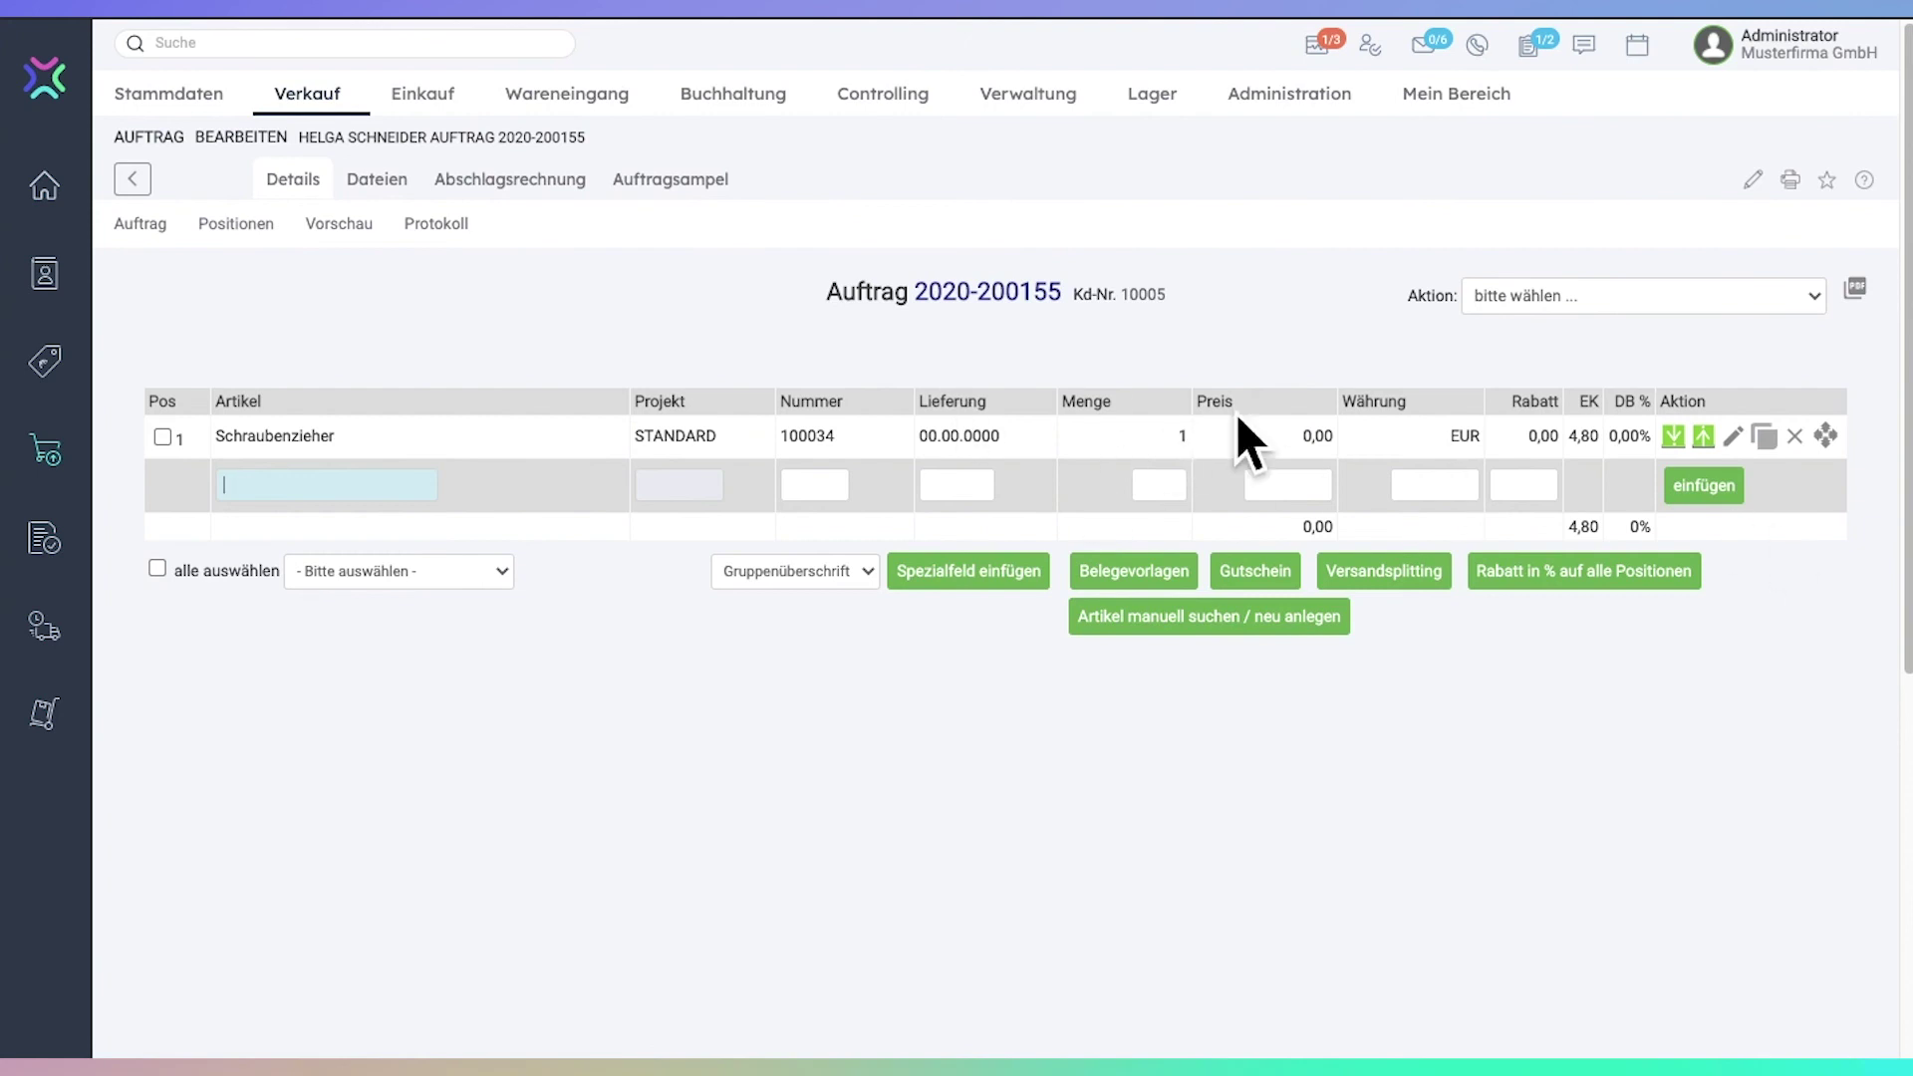
{"action": "left_click", "coordinate": [162, 225]}
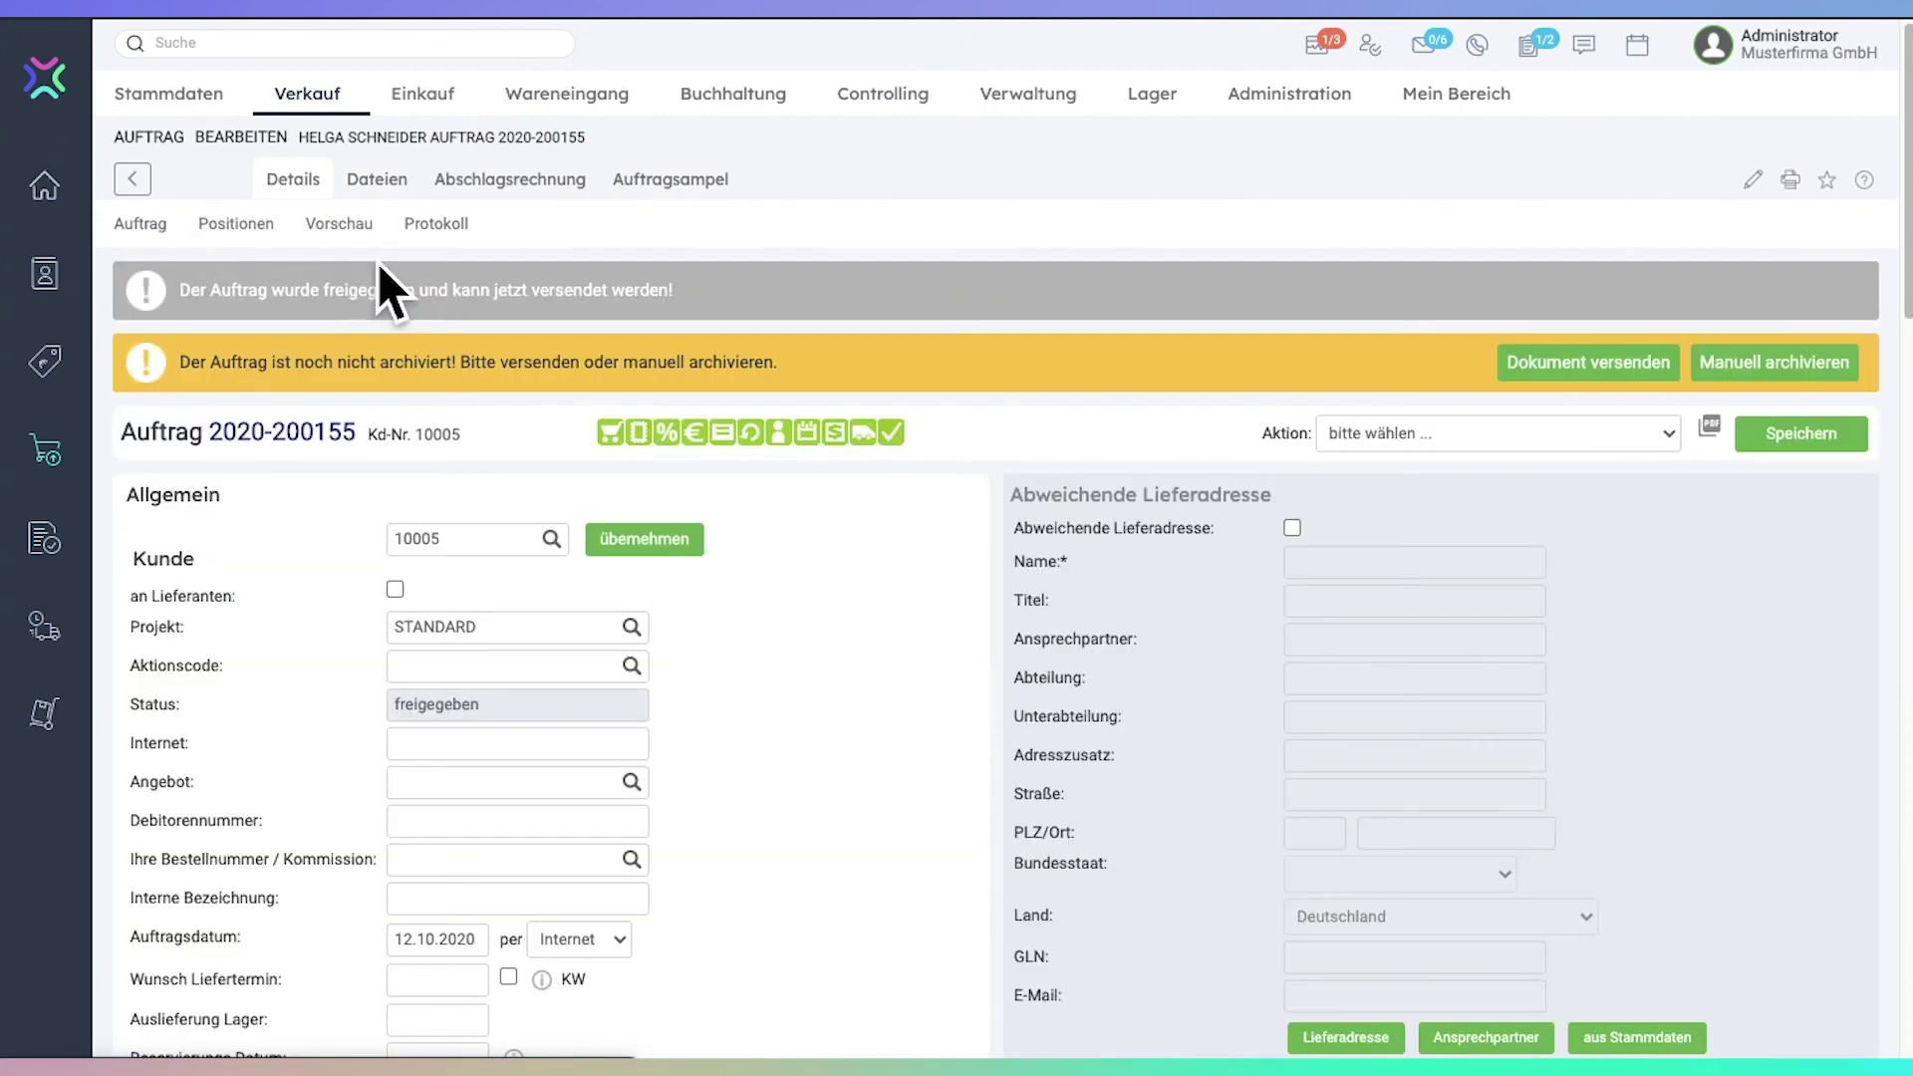
Hand the replacement order over to the Versandzentrum through Auto-Versand and confirm
{"action": "left_click", "coordinate": [1489, 443]}
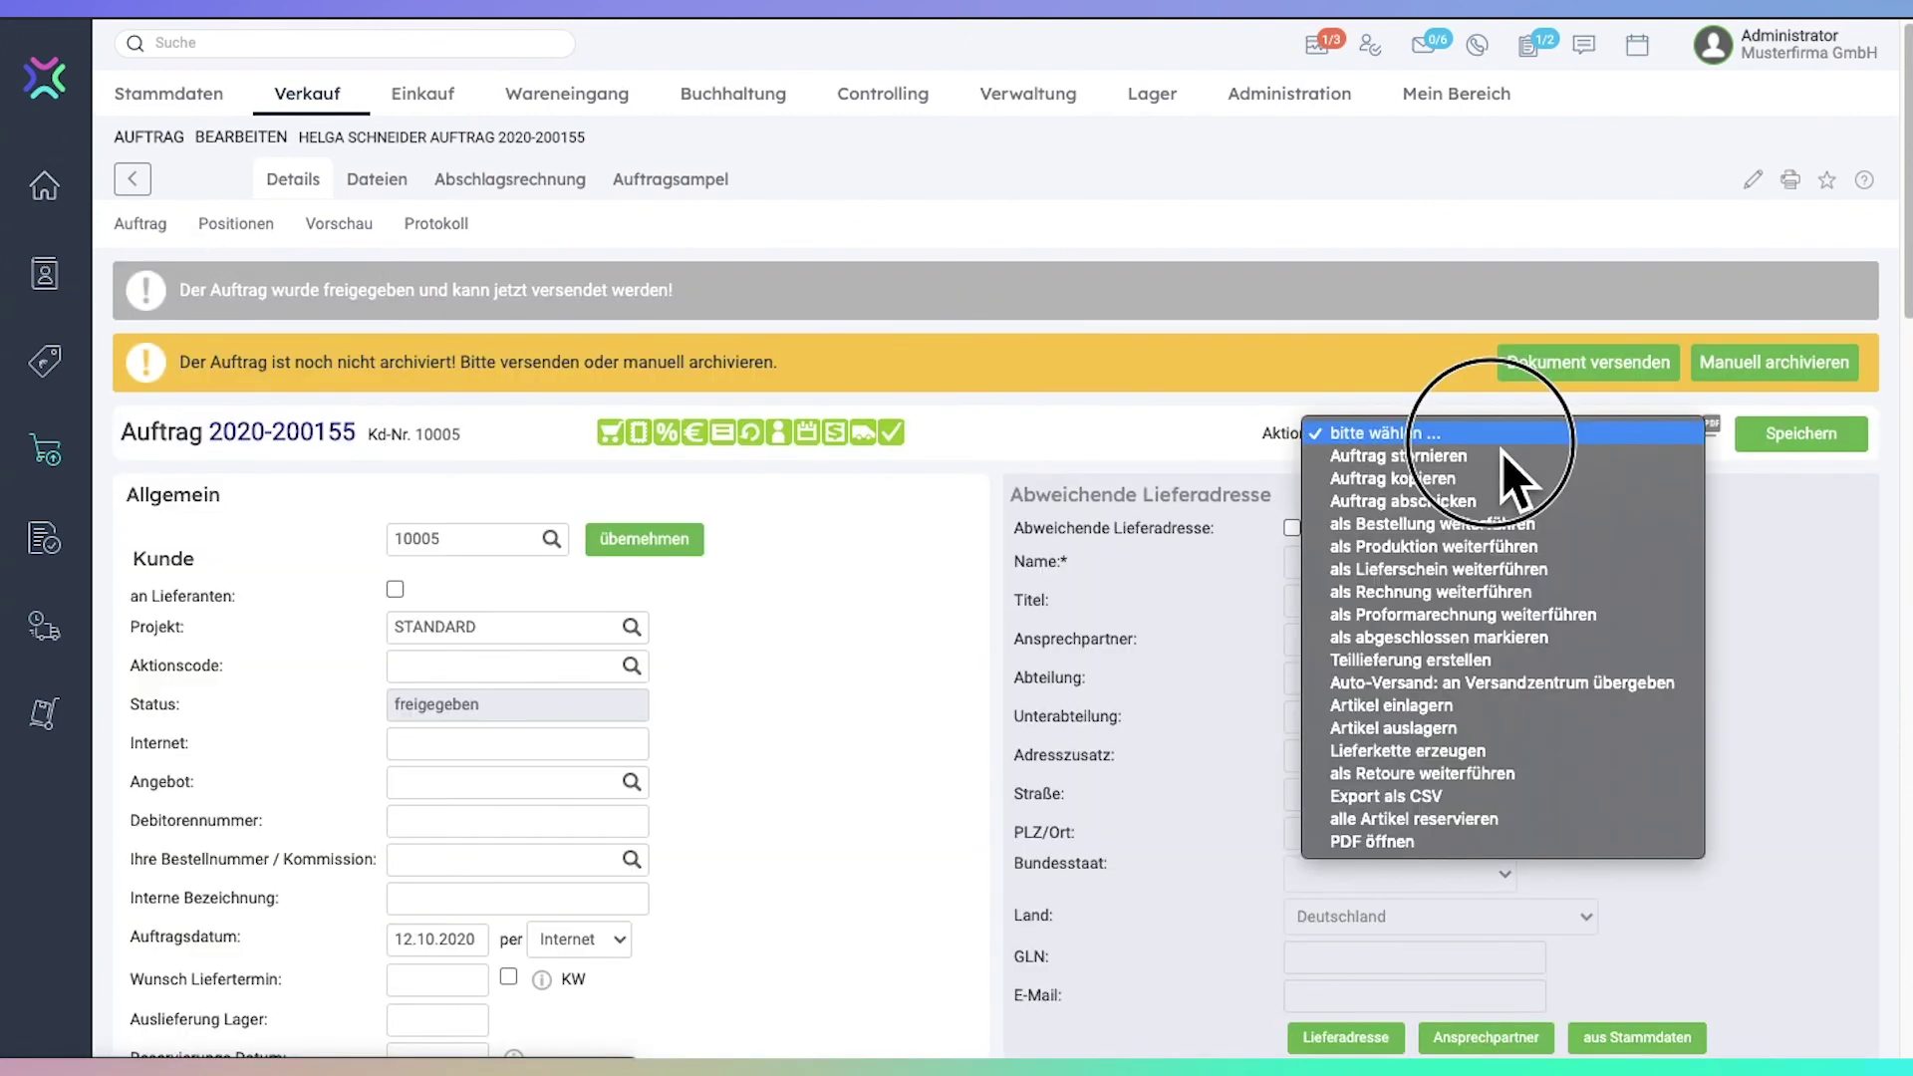
{"action": "left_click", "coordinate": [1586, 702]}
{"action": "left_click", "coordinate": [1164, 172]}
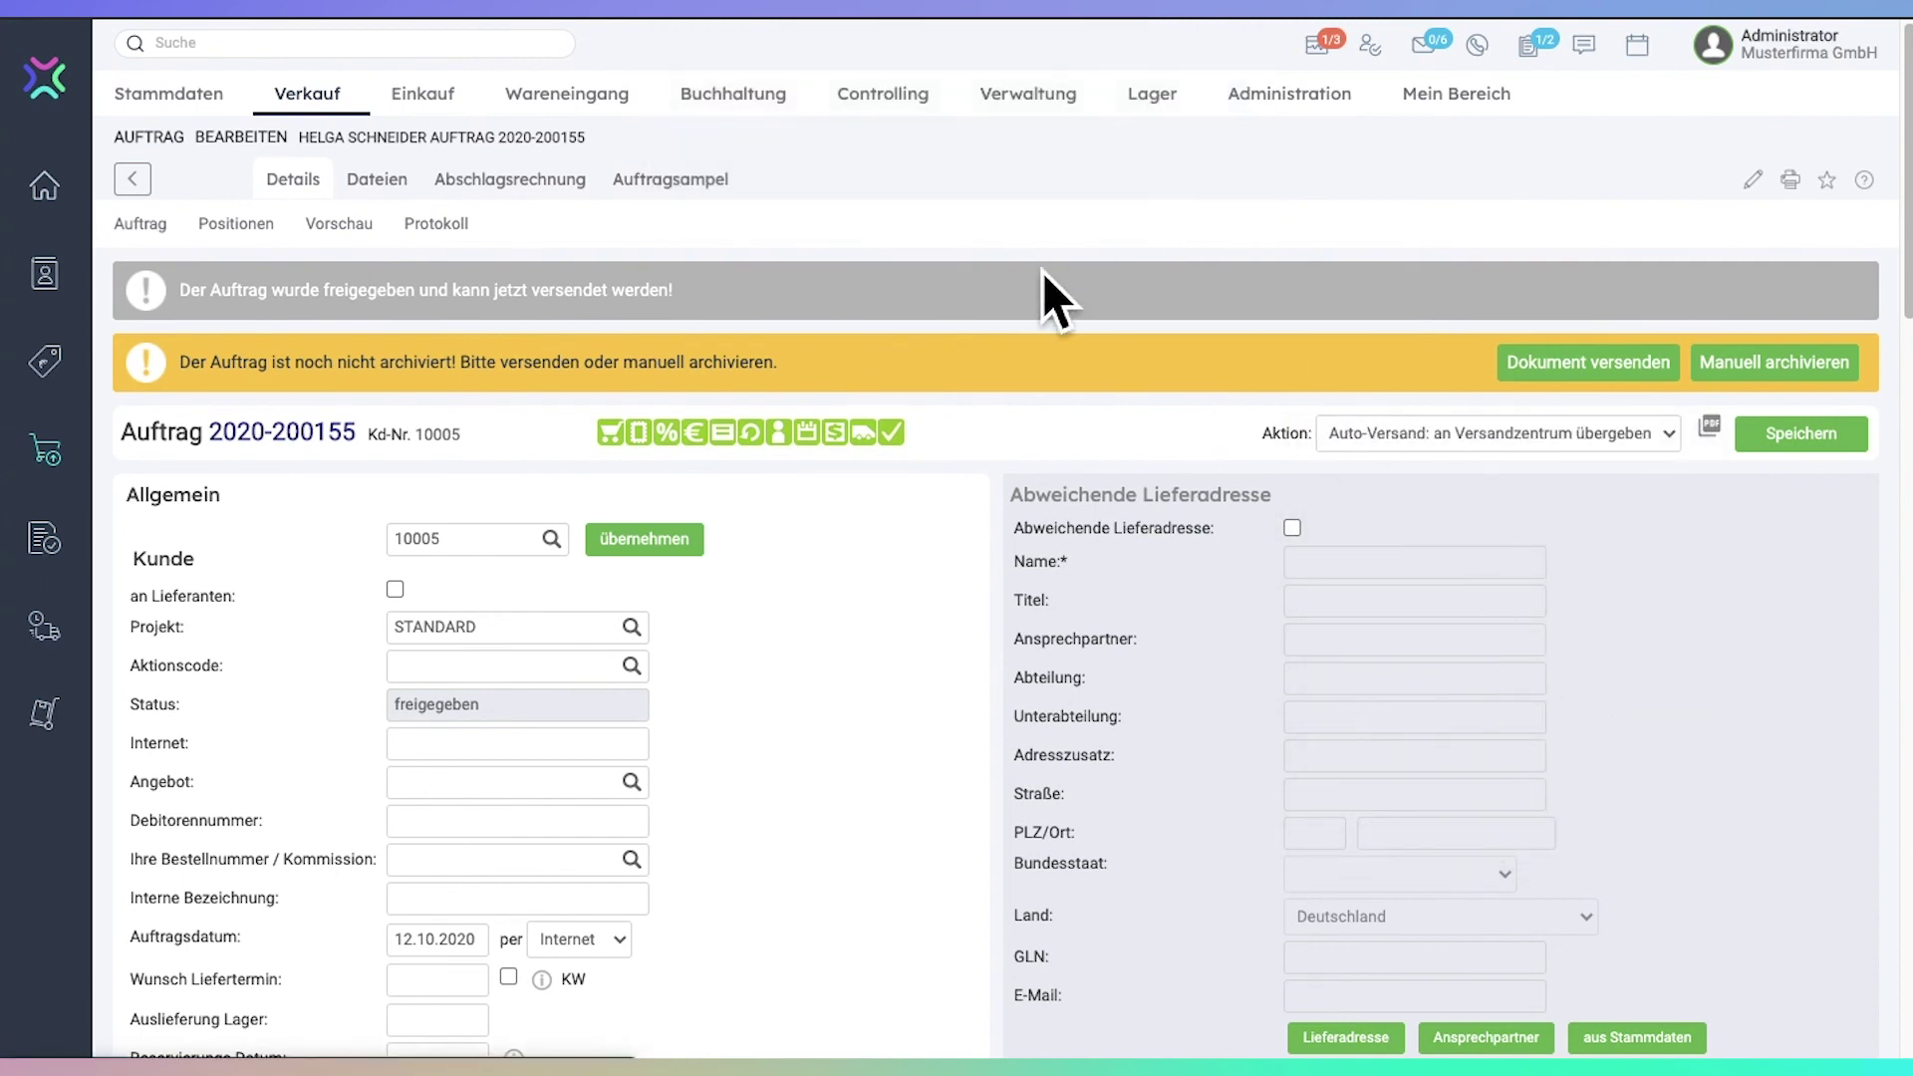